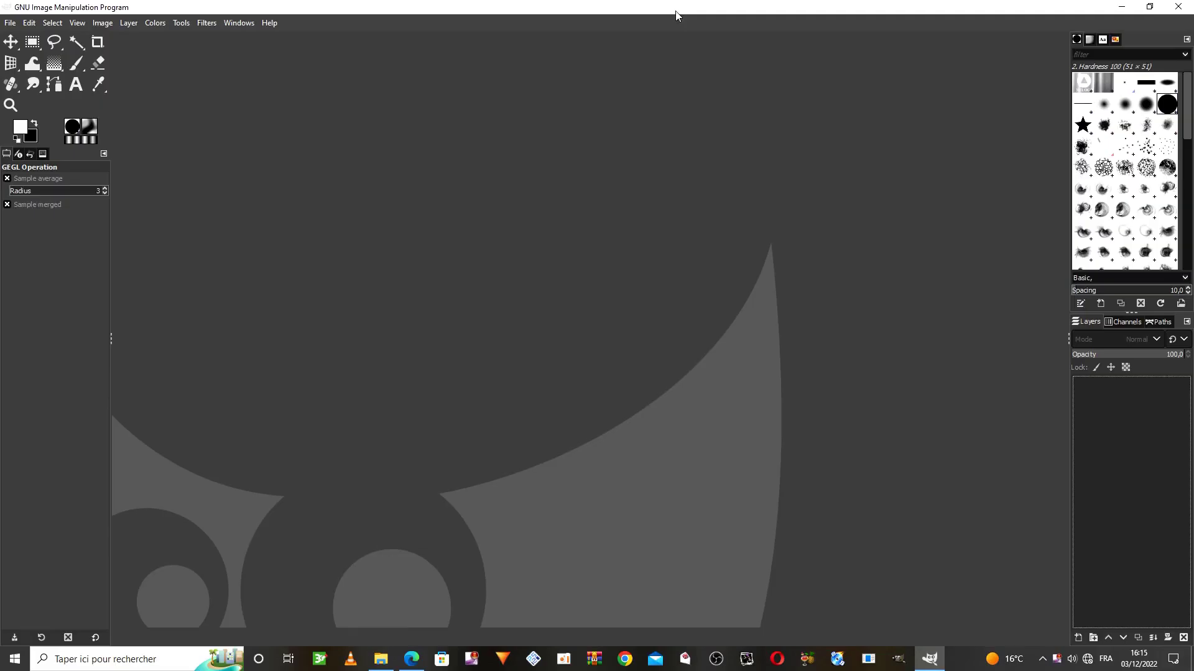
Step: Import BACKGROUND.JPG from the desktop into GIMP, converting it to the built-in sRGB profile
{"action": "left_click_drag", "start_coordinate": [676, 14], "coordinate": [669, 81]}
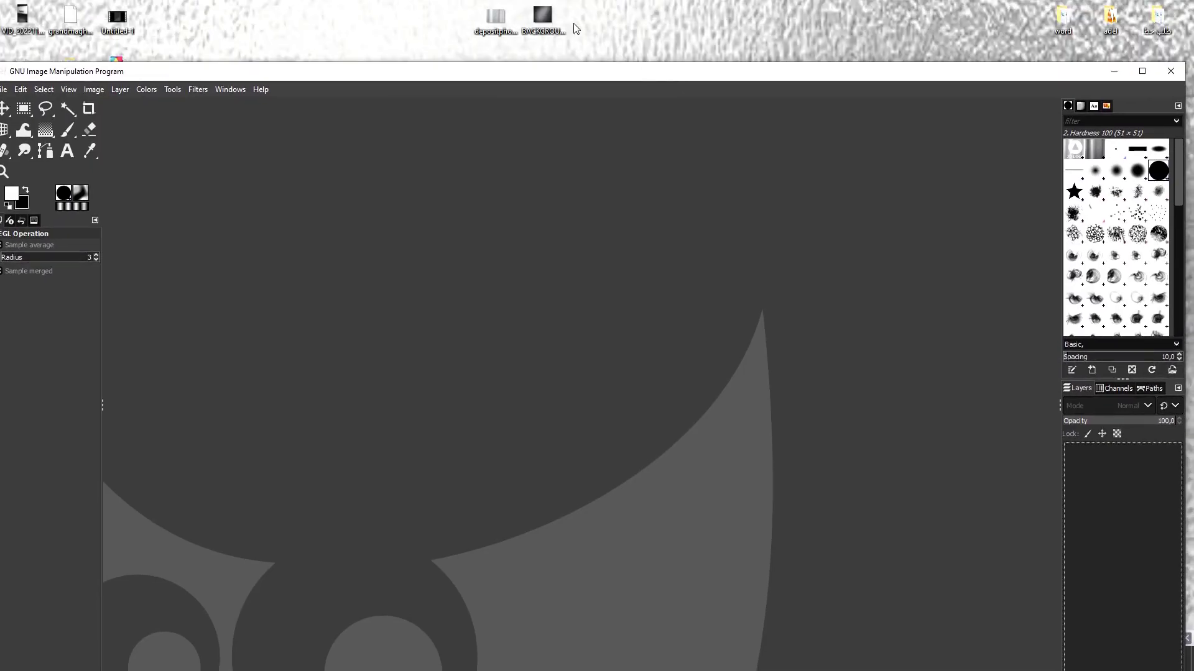
{"action": "left_click_drag", "start_coordinate": [536, 18], "coordinate": [553, 131]}
{"action": "double_click", "coordinate": [577, 72]}
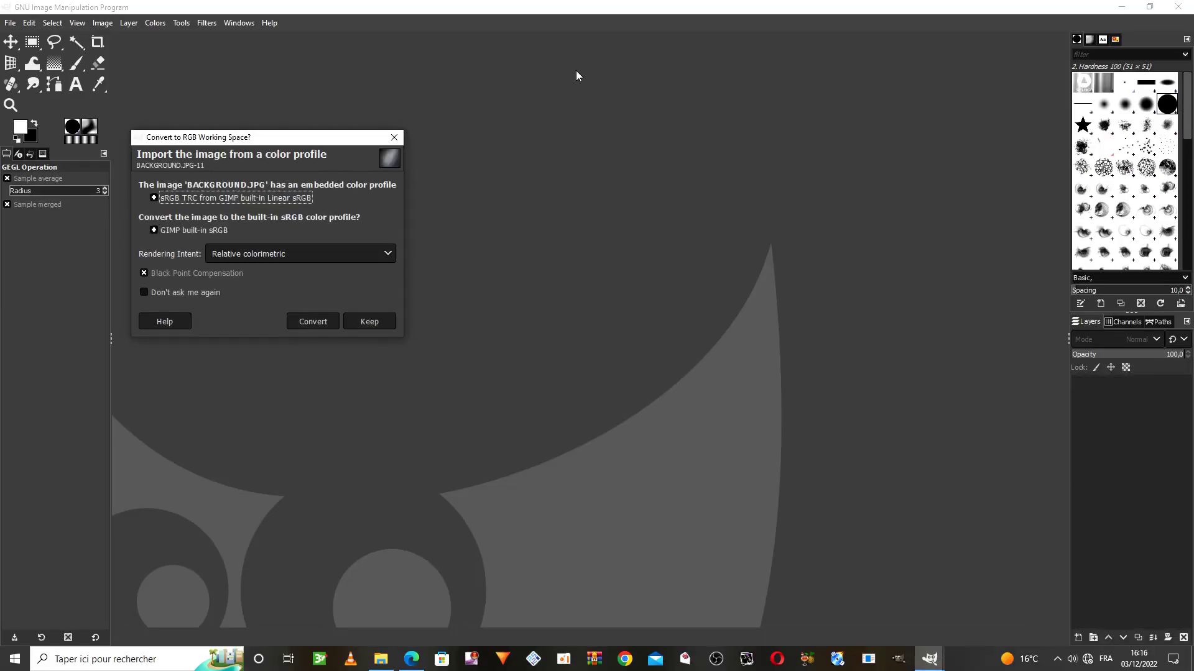
{"action": "left_click", "coordinate": [309, 320]}
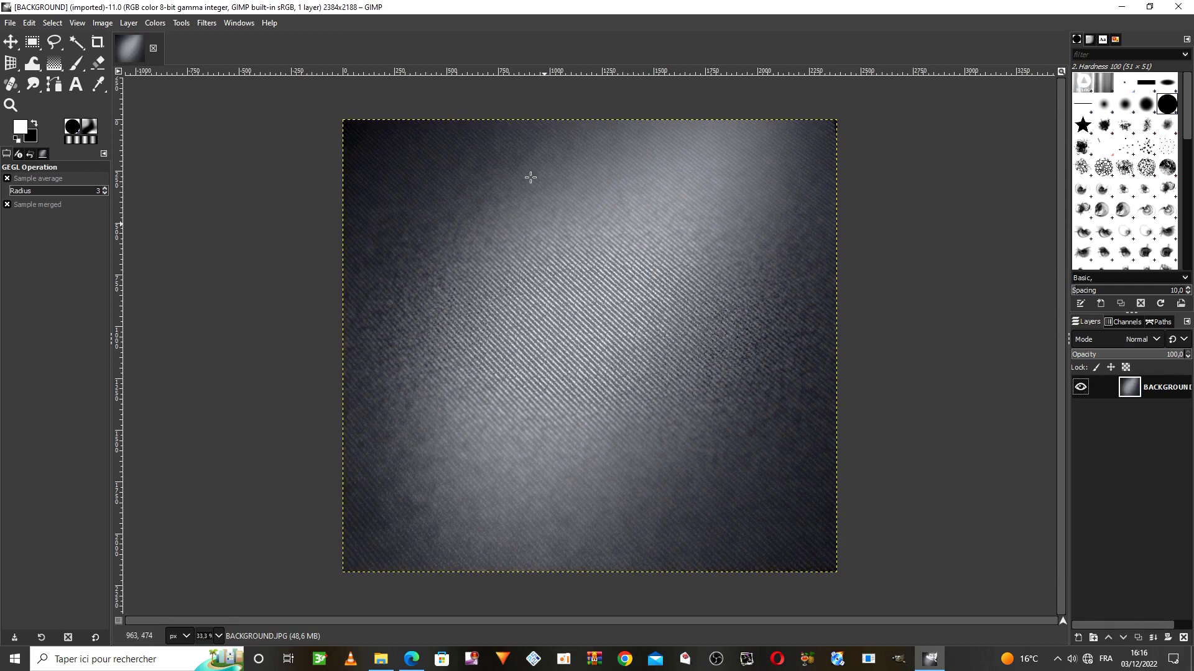
{"action": "left_click", "coordinate": [12, 44]}
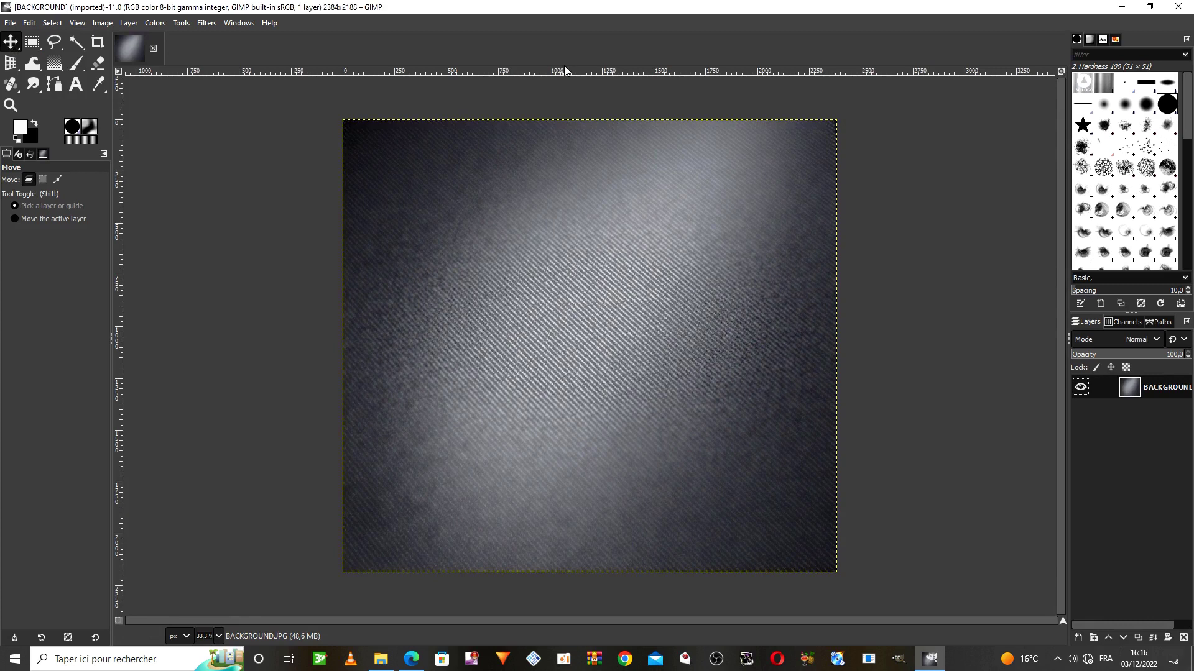
Step: Add horizontal and vertical guides crossing at the image centre, then add an empty layer named Layer
{"action": "left_click_drag", "start_coordinate": [569, 70], "coordinate": [593, 354]}
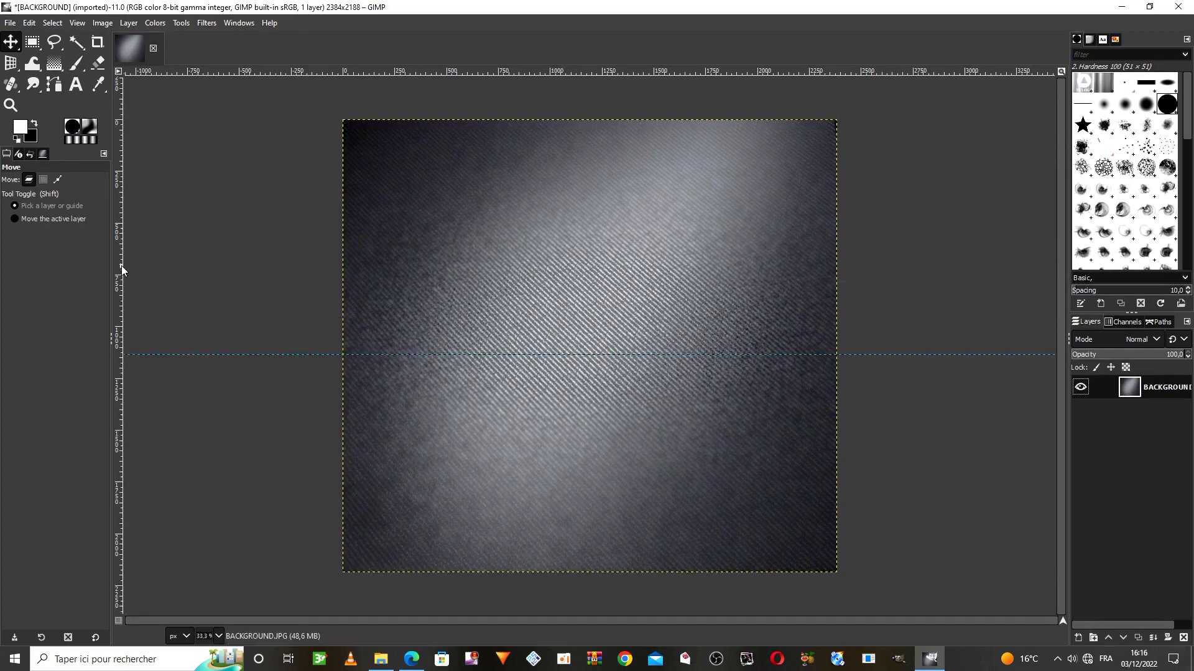
{"action": "left_click_drag", "start_coordinate": [121, 266], "coordinate": [587, 303]}
{"action": "left_click", "coordinate": [1077, 638]}
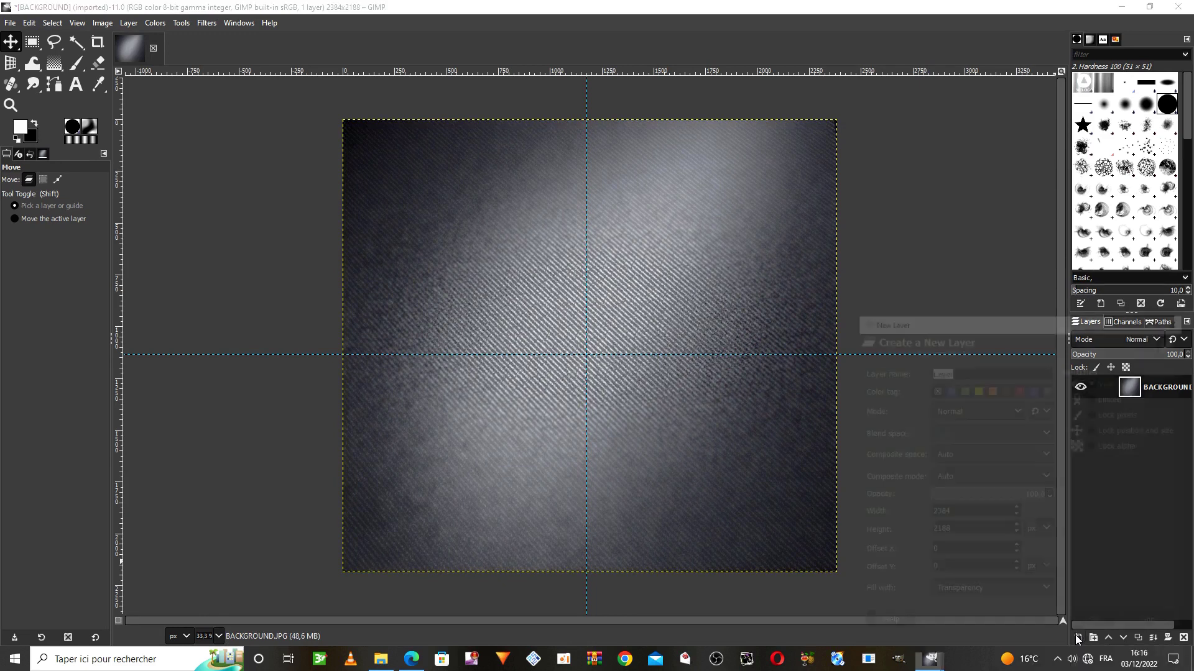
{"action": "left_click", "coordinate": [1097, 627]}
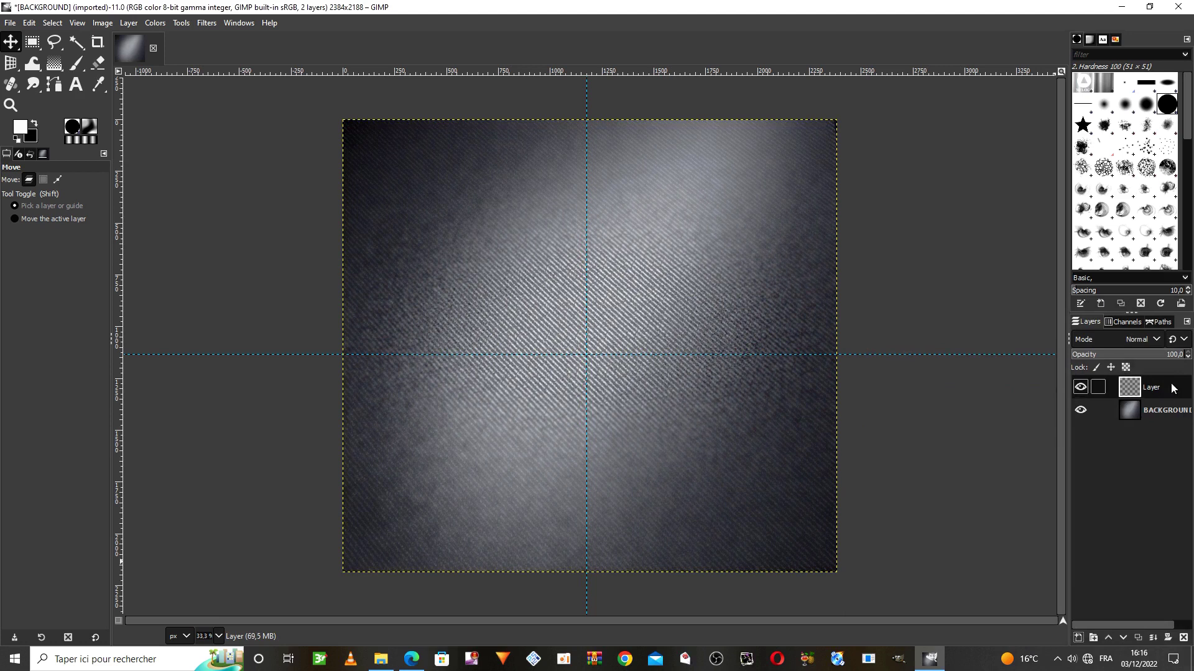
Step: Select a perfect circle centred on the guide crossing with Ellipse Select
{"action": "left_click", "coordinate": [34, 42]}
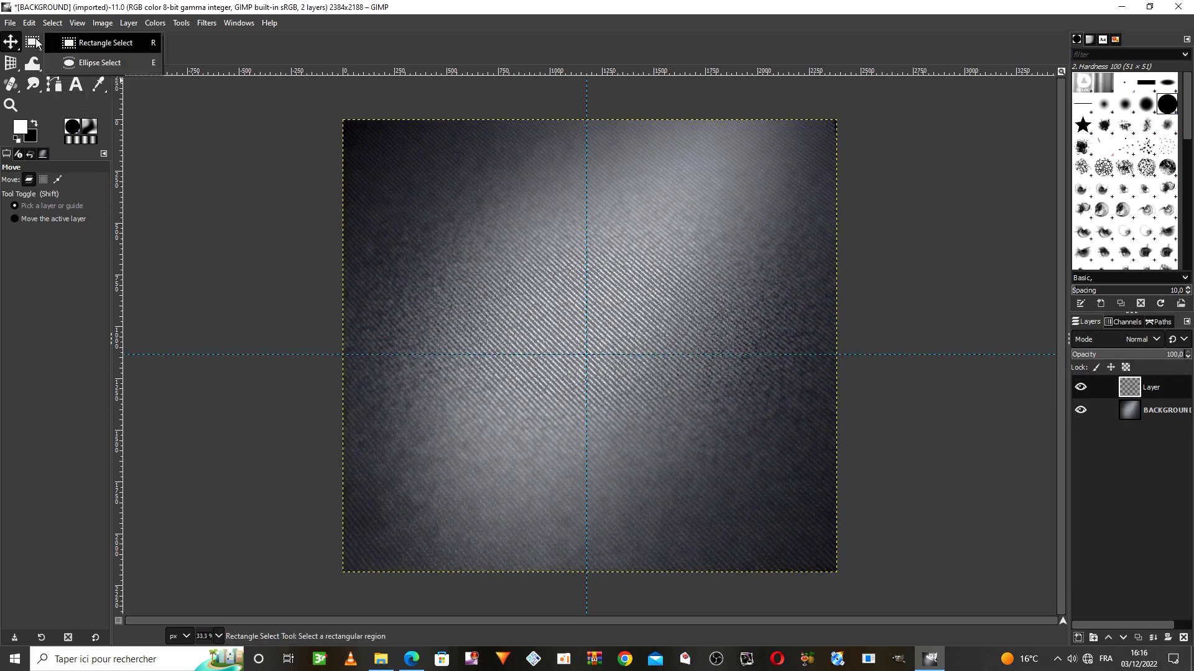
{"action": "left_click", "coordinate": [100, 63]}
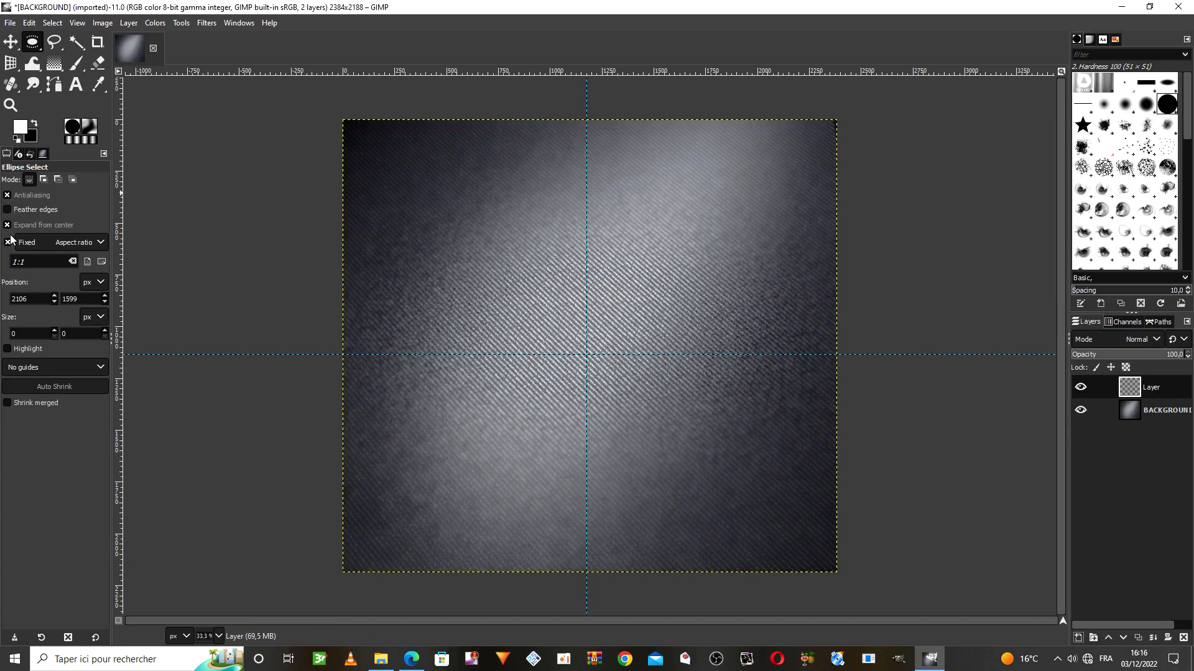
{"action": "left_click_drag", "start_coordinate": [585, 353], "coordinate": [679, 407]}
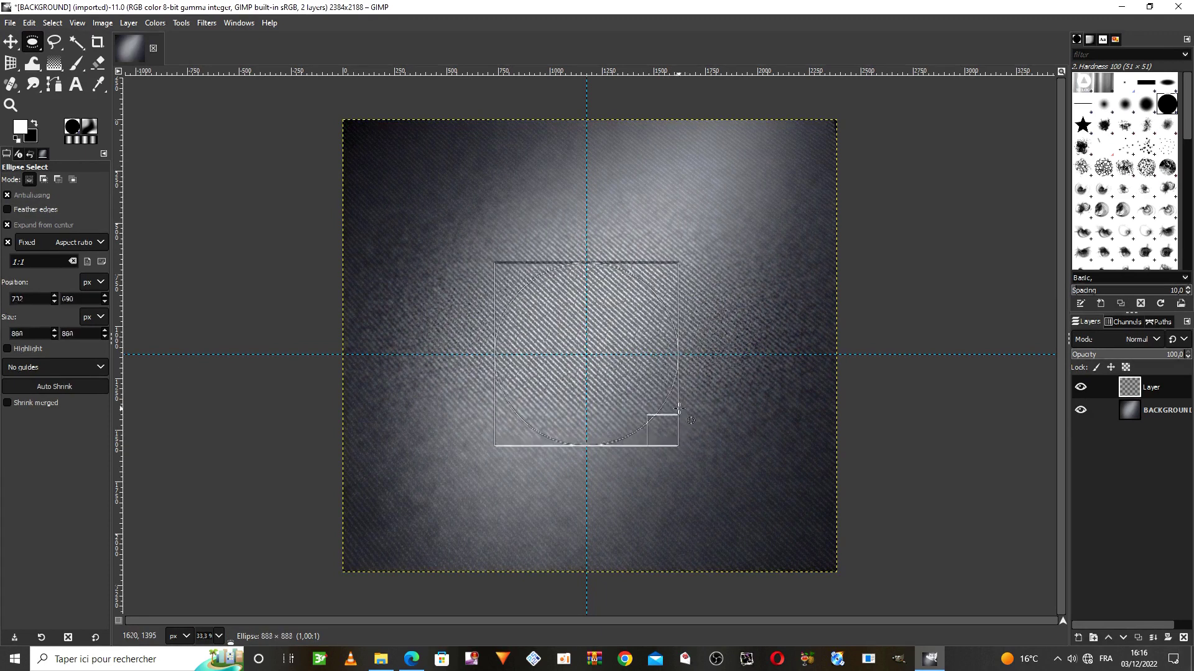
Step: Fill the 894×894 px circular selection with black
{"action": "right_click", "coordinate": [619, 347]}
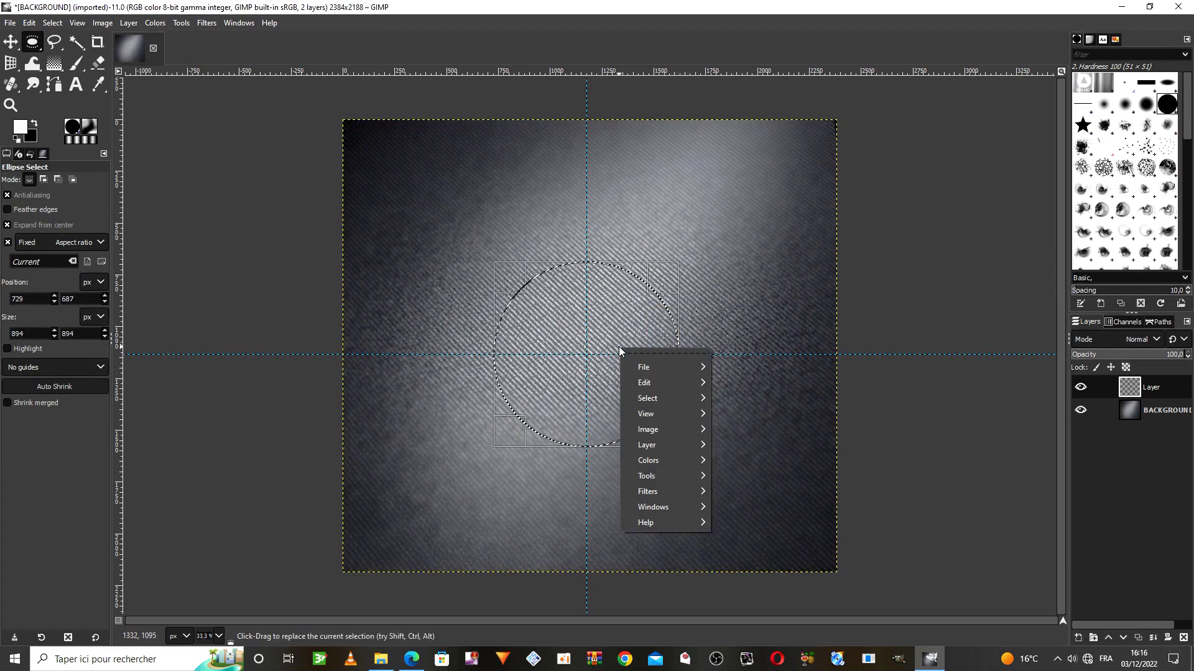
{"action": "mouse_move", "coordinate": [640, 382]}
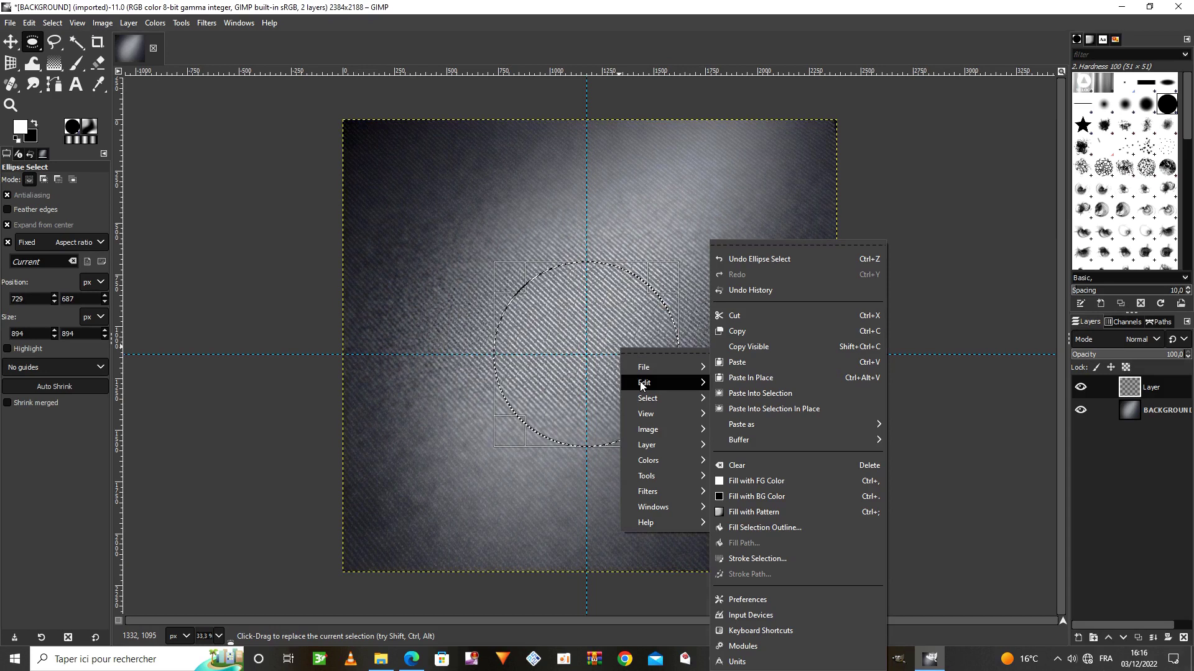
{"action": "left_click", "coordinate": [774, 498]}
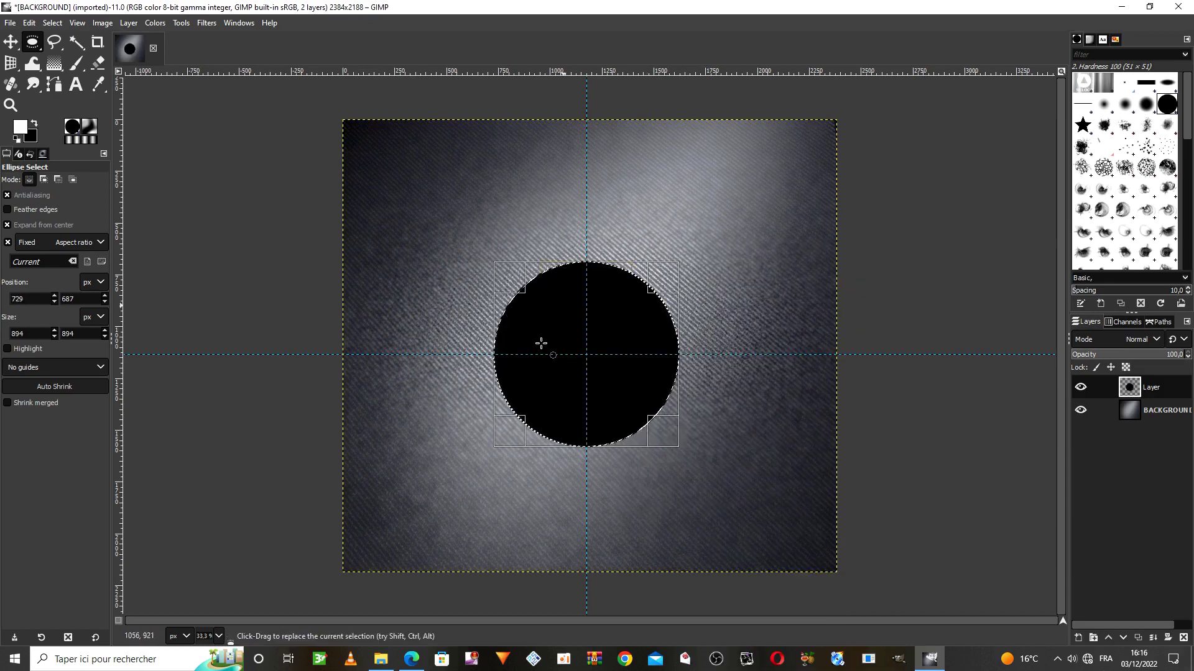
{"action": "left_click", "coordinate": [34, 29]}
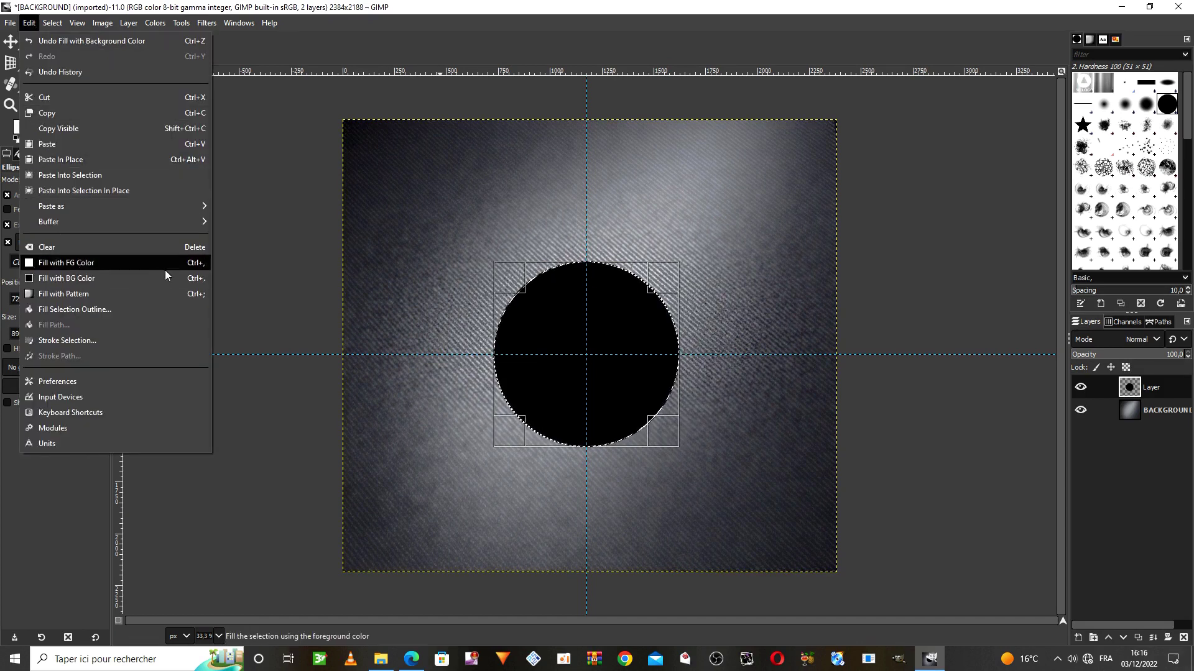
{"action": "left_click", "coordinate": [552, 316]}
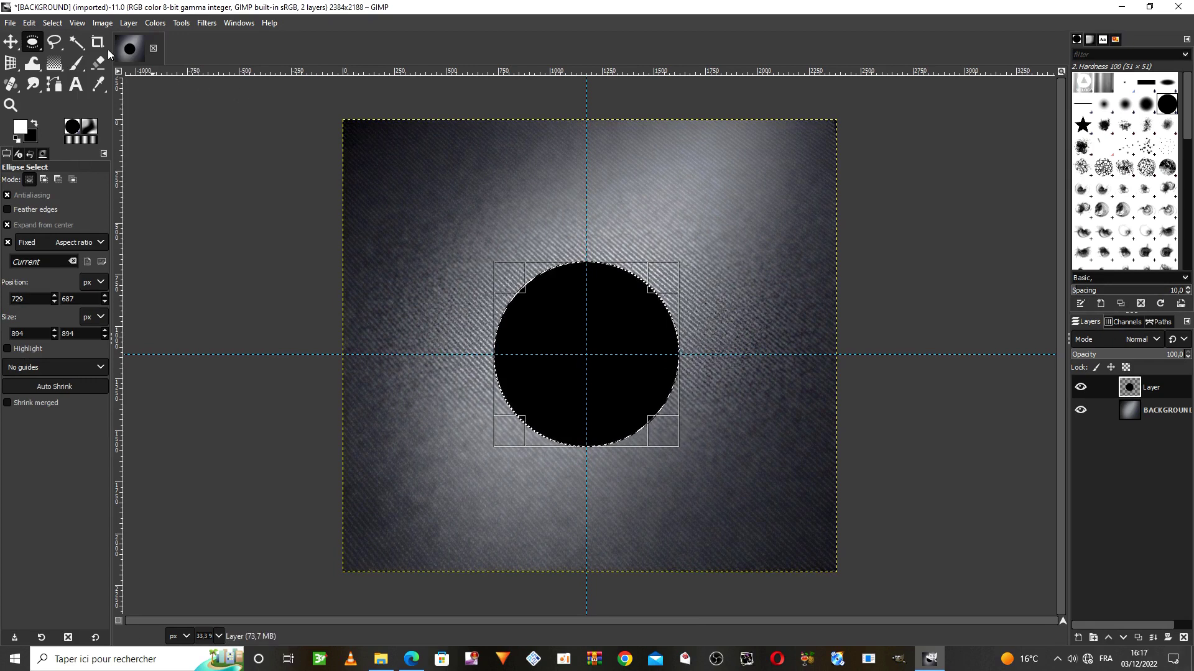
Step: Make a 492×492 px square selection centred in the circle and add a guide along its bottom edge
{"action": "right_click", "coordinate": [35, 44]}
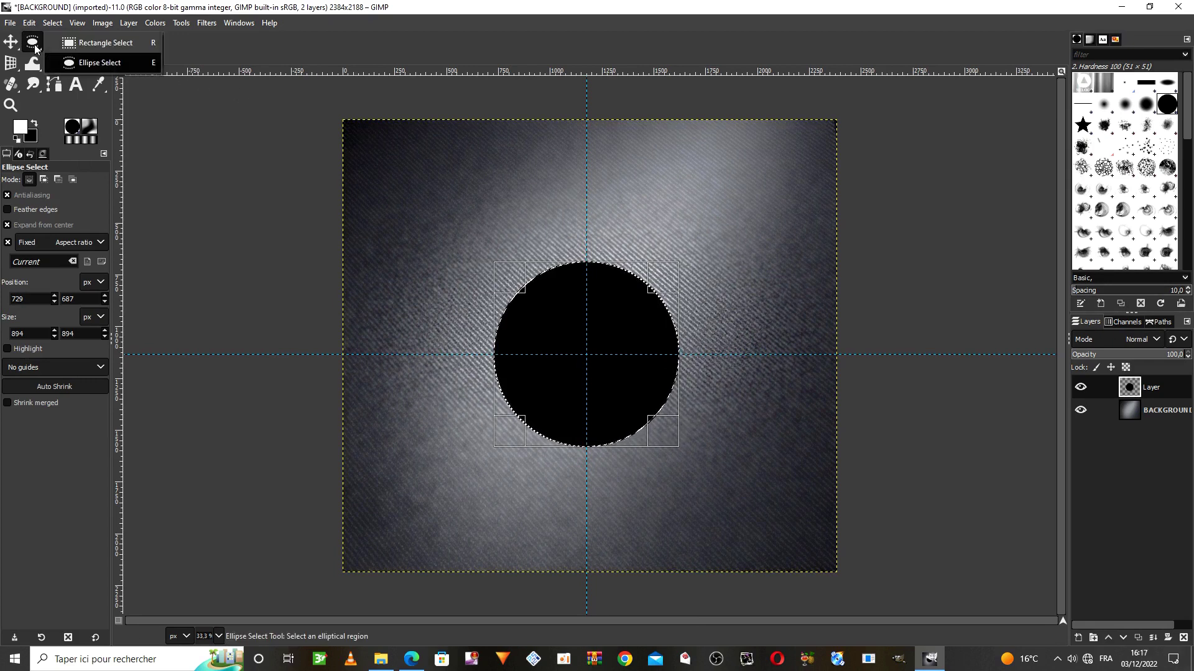
{"action": "left_click", "coordinate": [98, 44]}
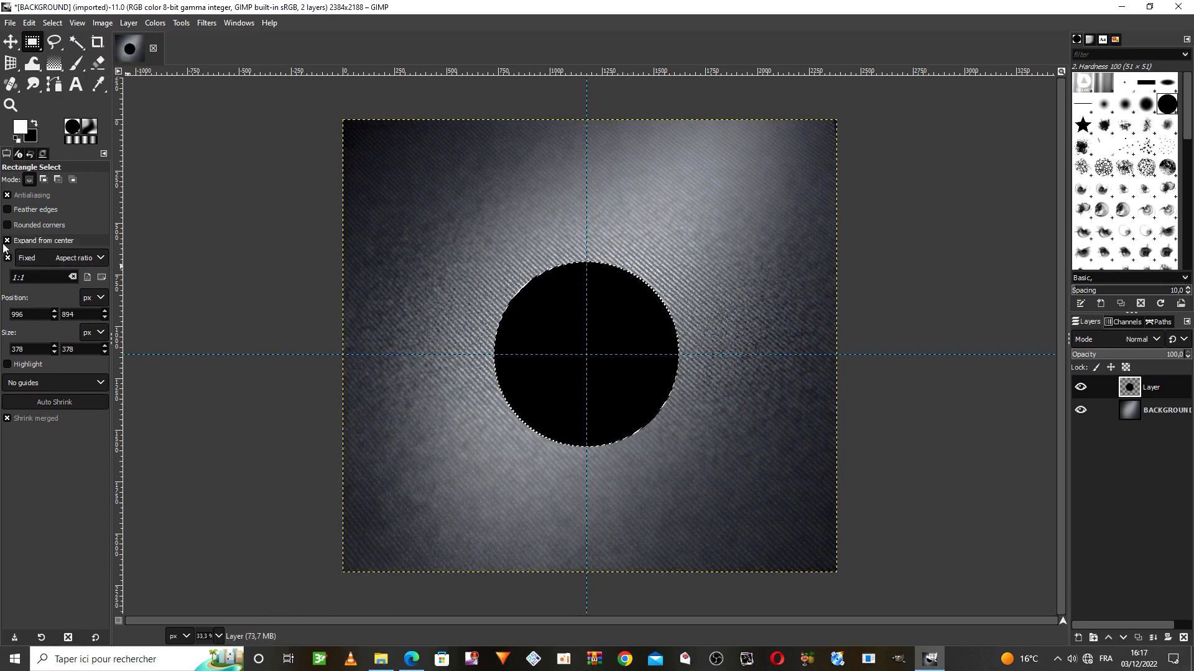
{"action": "mouse_move", "coordinate": [546, 304]}
{"action": "left_mouse_down"}
{"action": "mouse_move", "coordinate": [584, 320]}
{"action": "mouse_move", "coordinate": [604, 350]}
{"action": "left_mouse_up"}
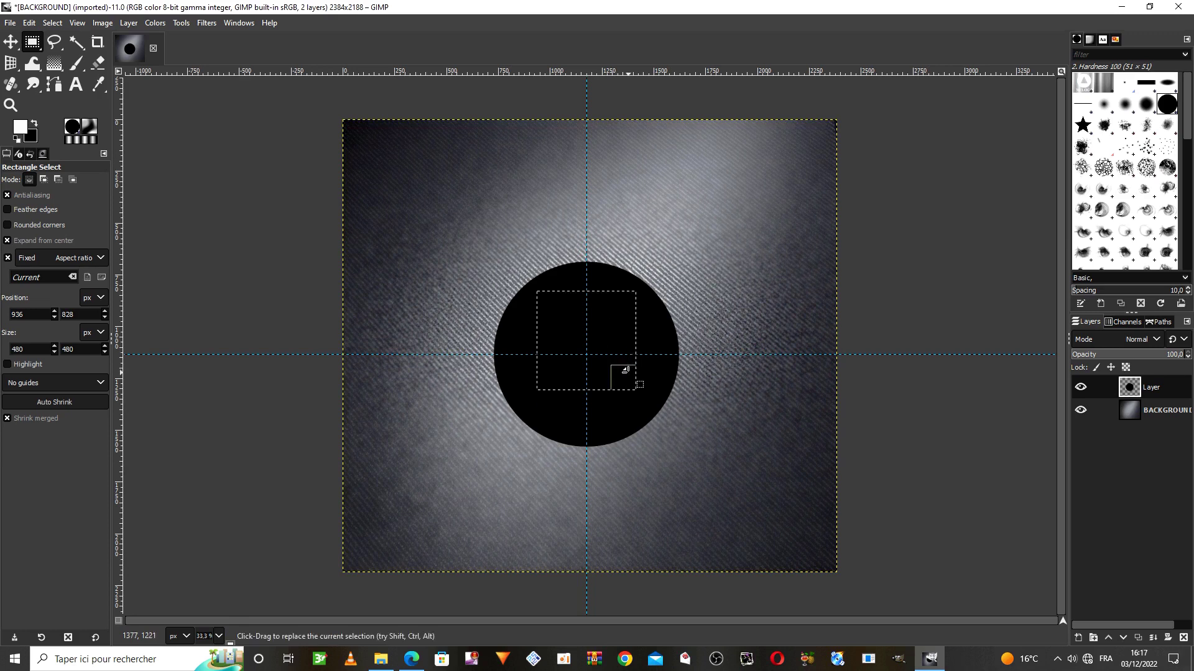
{"action": "left_click_drag", "start_coordinate": [623, 375], "coordinate": [628, 372]}
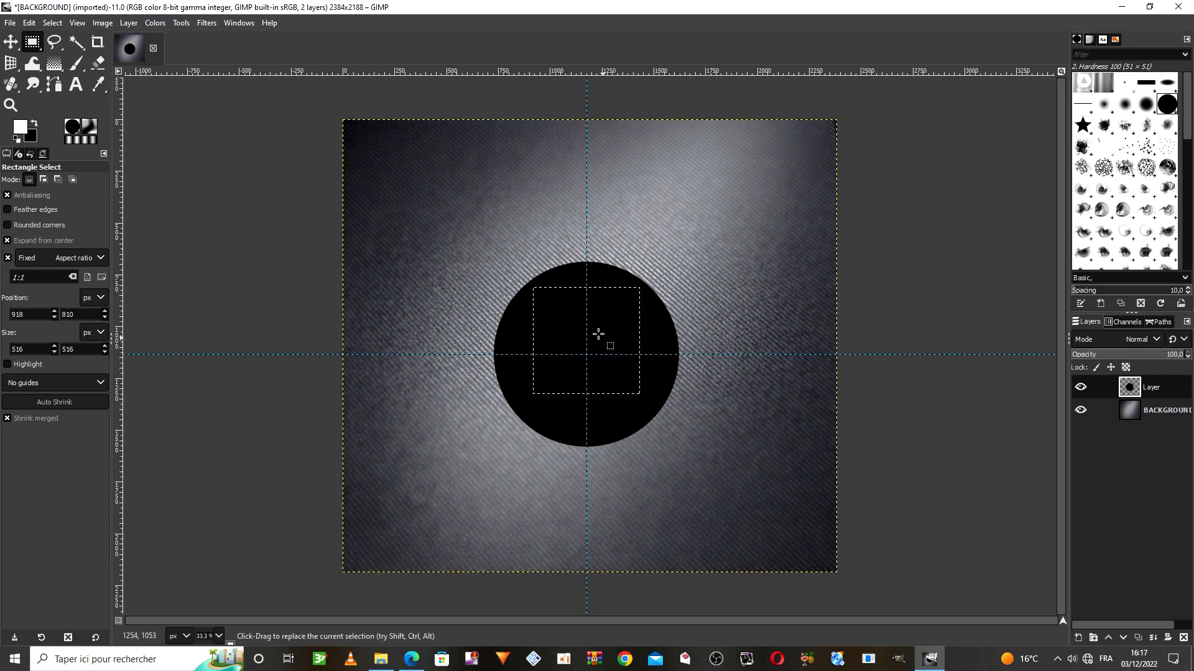
{"action": "left_click_drag", "start_coordinate": [587, 329], "coordinate": [595, 353]}
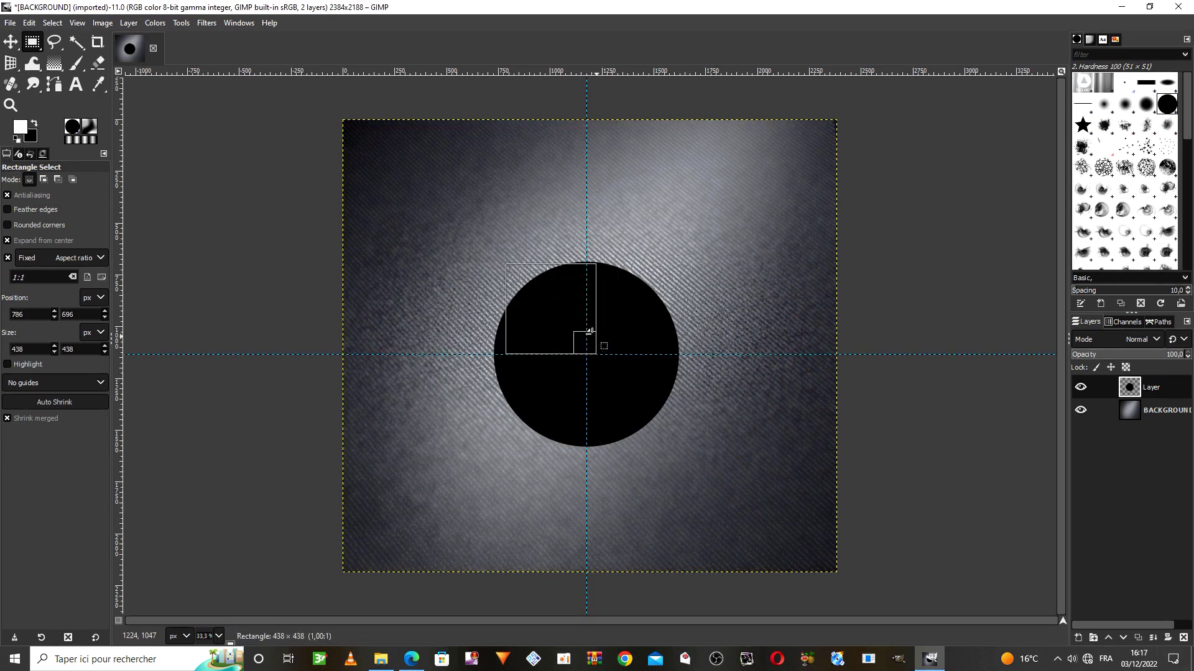
{"action": "left_click_drag", "start_coordinate": [562, 309], "coordinate": [596, 342]}
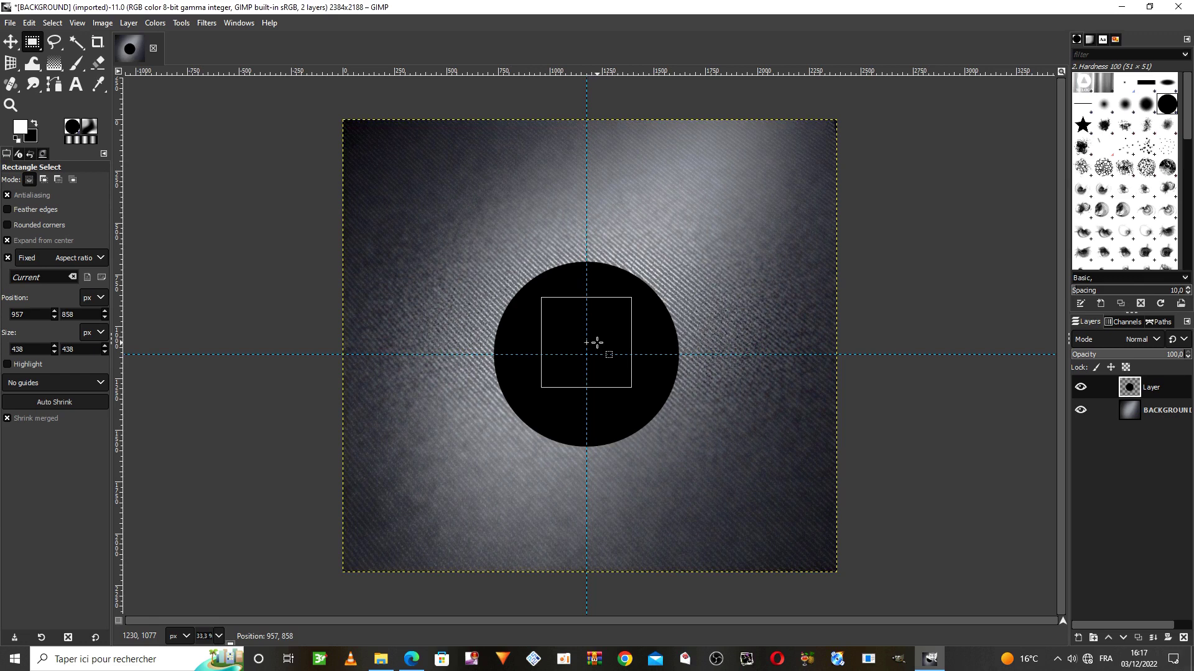
{"action": "left_click_drag", "start_coordinate": [623, 383], "coordinate": [626, 381]}
{"action": "left_click_drag", "start_coordinate": [603, 337], "coordinate": [603, 336]}
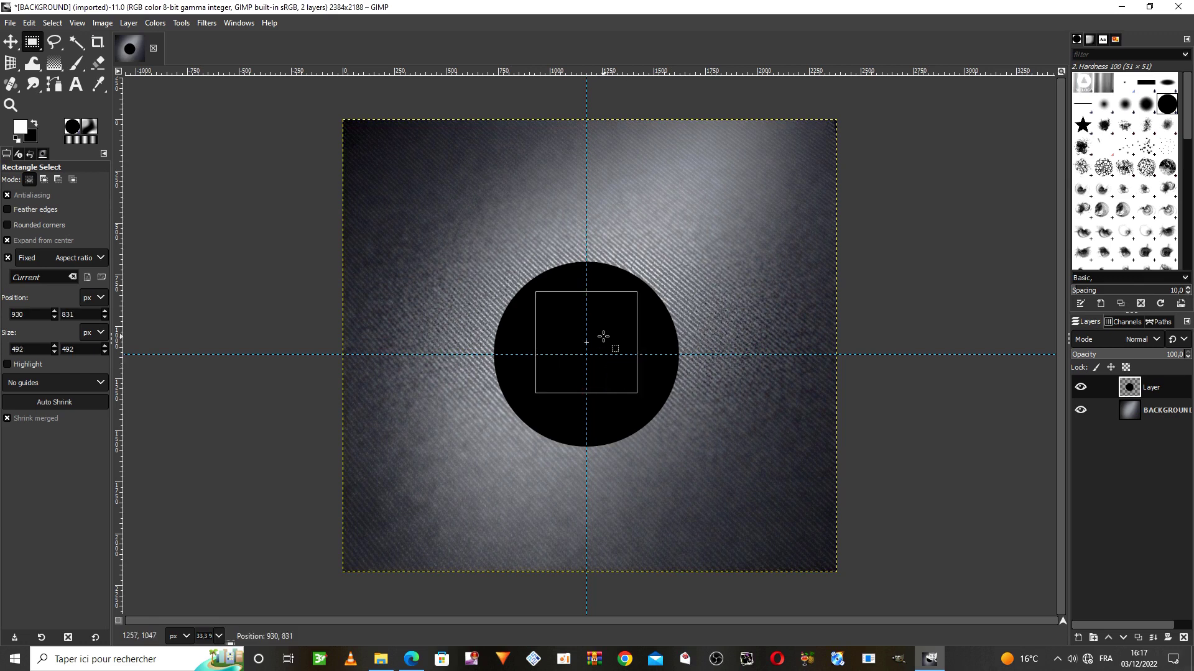
{"action": "left_click_drag", "start_coordinate": [603, 336], "coordinate": [603, 336]}
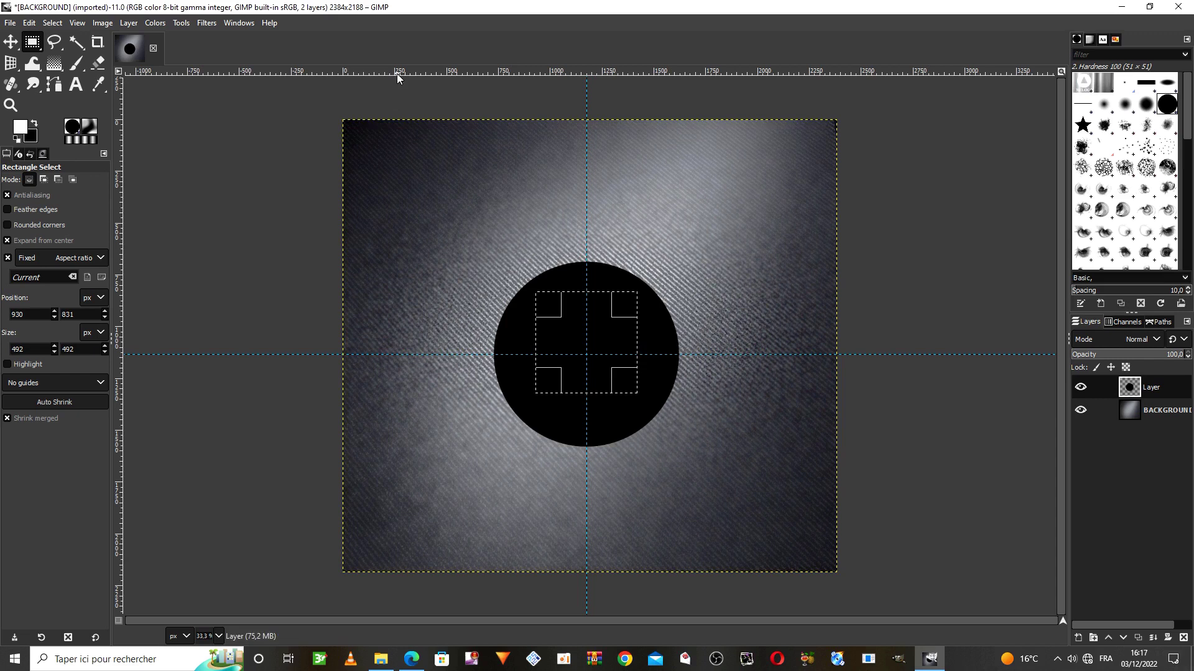
{"action": "left_click_drag", "start_coordinate": [396, 73], "coordinate": [502, 394]}
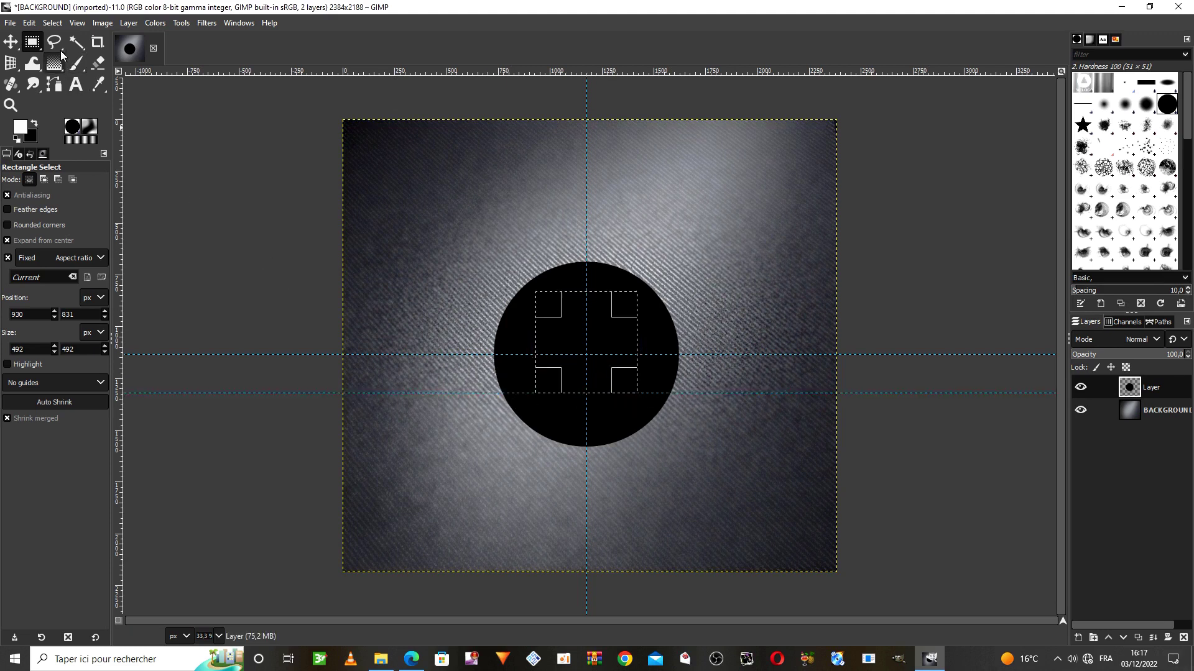
Step: Select a triangle inside the square with Free Select, apex at the square's top middle
{"action": "mouse_move", "coordinate": [46, 46]}
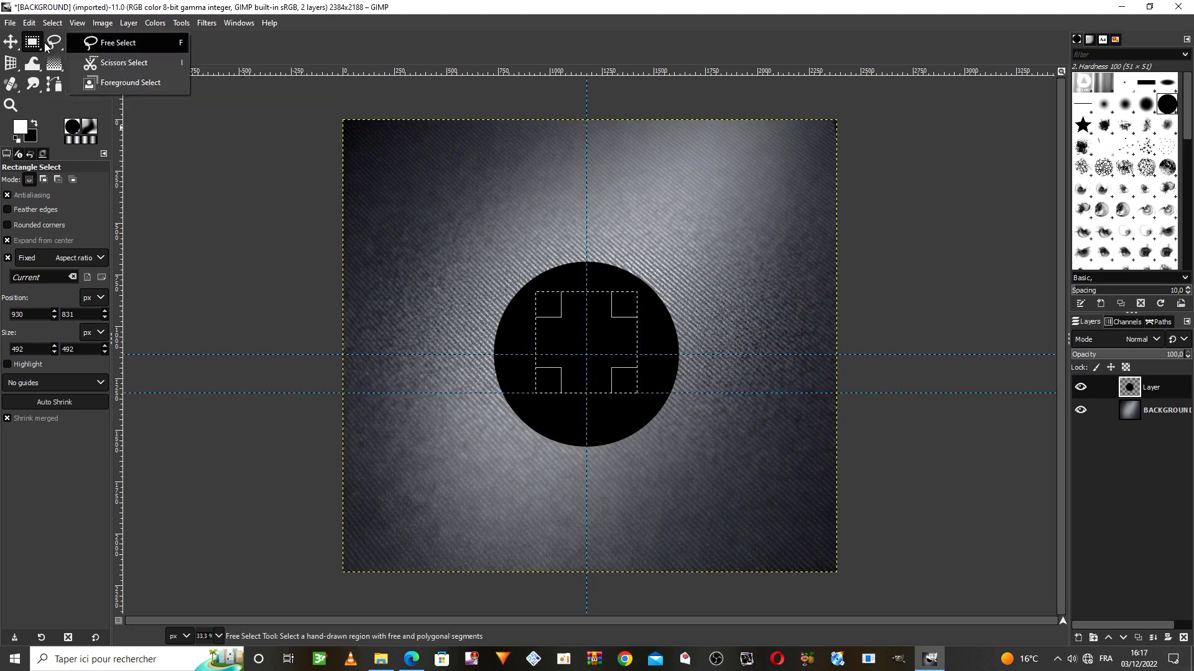
{"action": "left_click", "coordinate": [96, 43]}
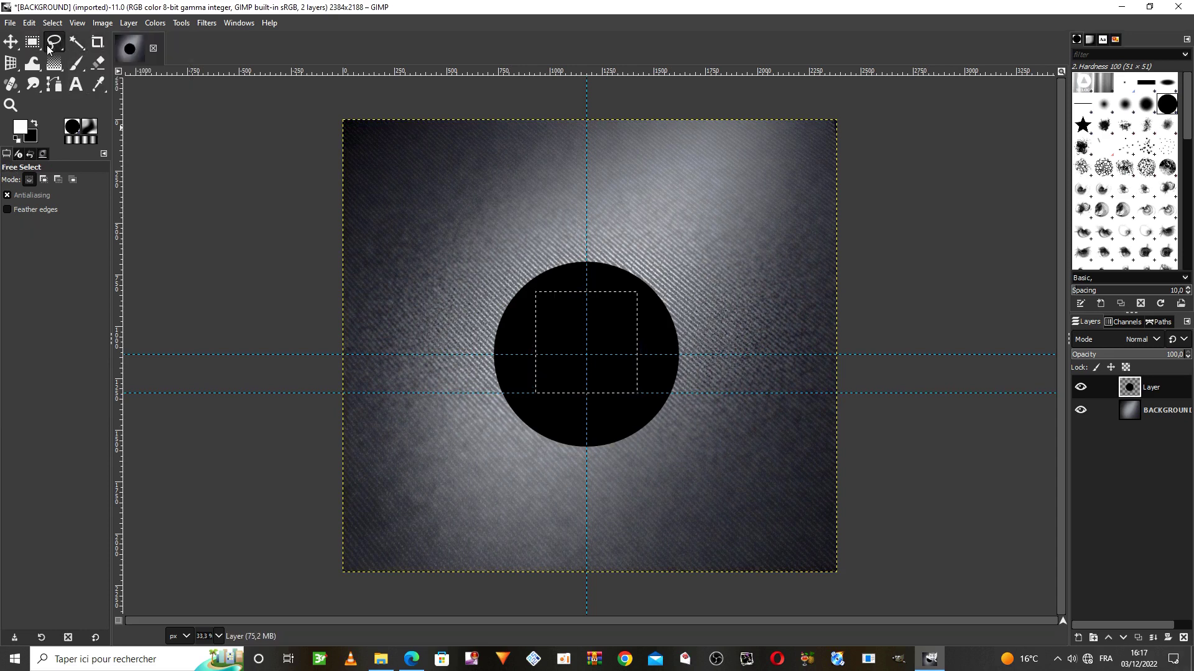
{"action": "left_click", "coordinate": [586, 291]}
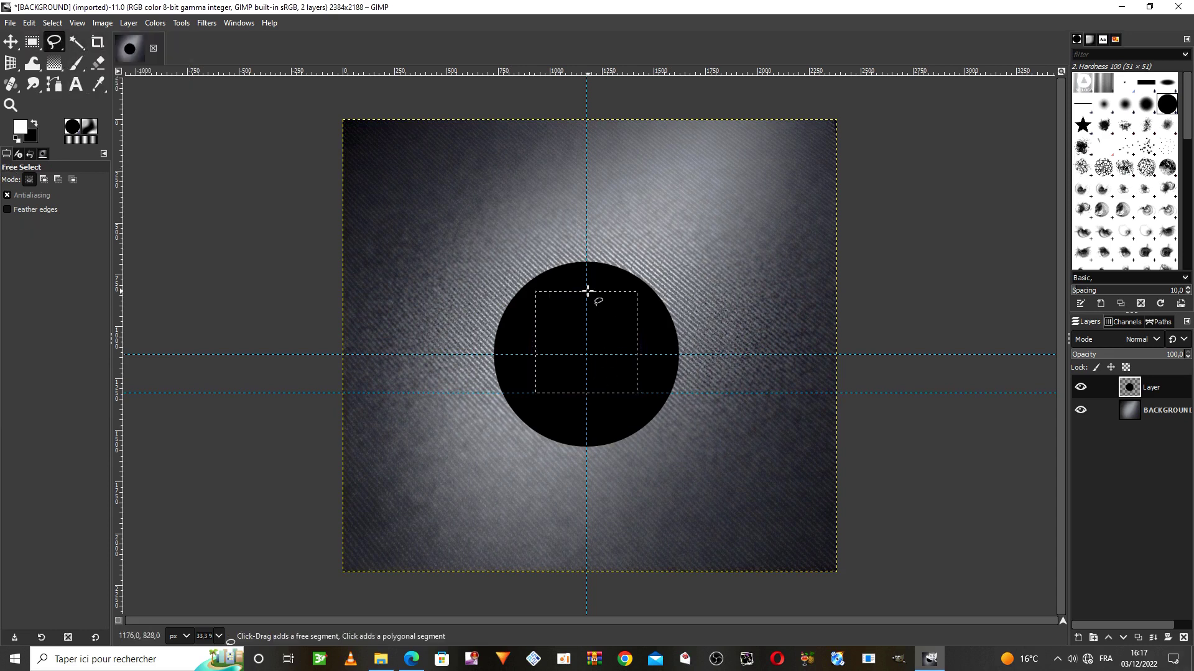
{"action": "left_click", "coordinate": [537, 391]}
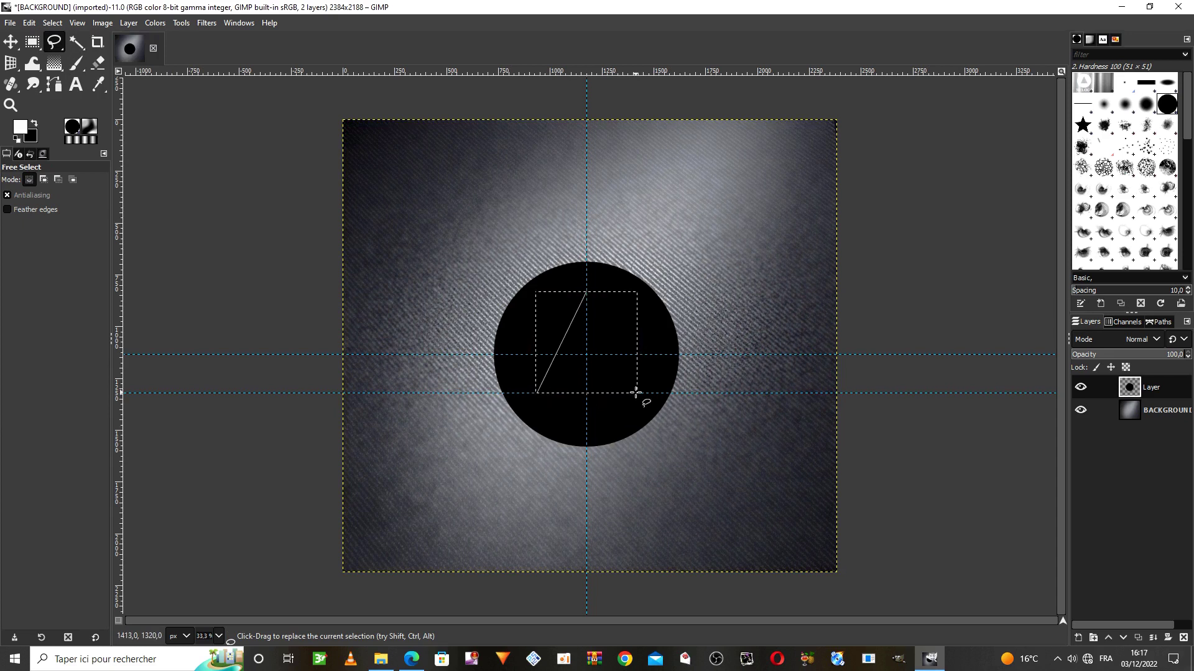
{"action": "left_click", "coordinate": [587, 291]}
{"action": "key", "text": "Return"}
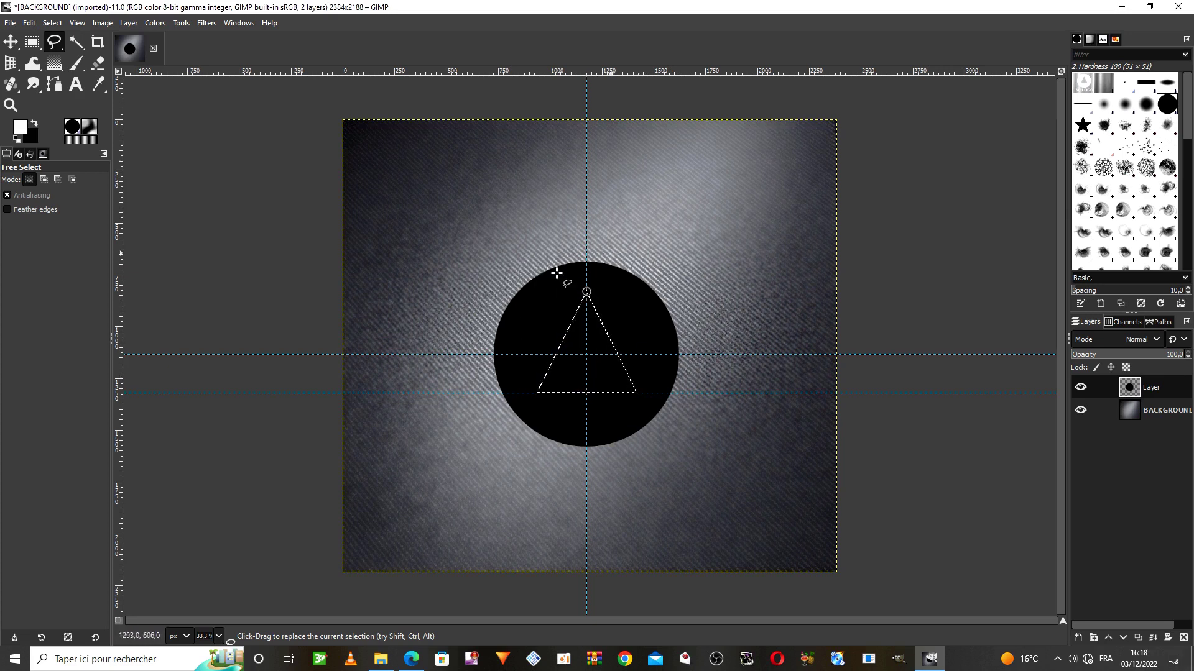
Step: Cut the triangle out of the black circle and clear the selection
{"action": "right_click", "coordinate": [585, 354]}
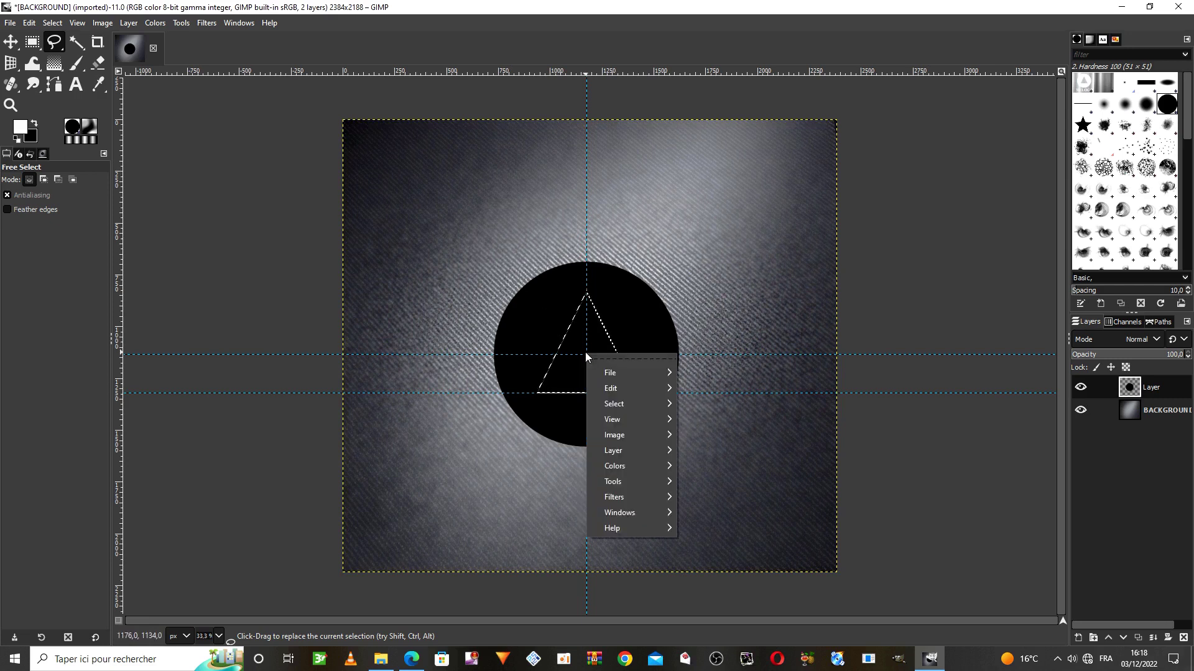
{"action": "mouse_move", "coordinate": [606, 388]}
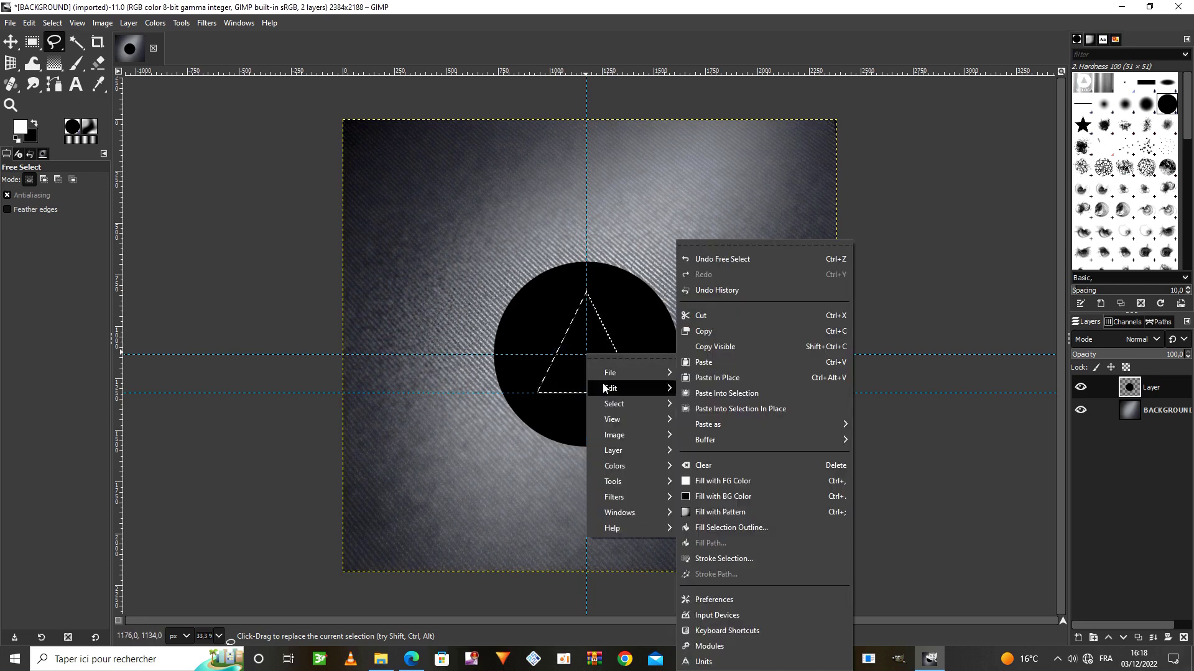
{"action": "left_click", "coordinate": [748, 316]}
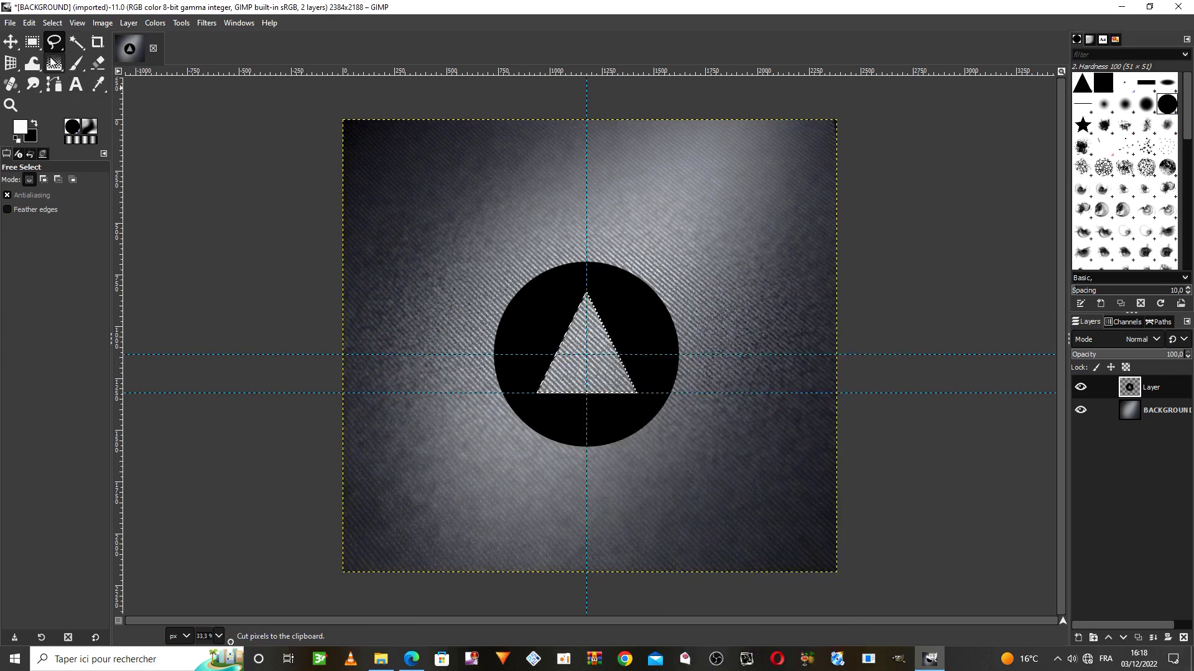
{"action": "left_click", "coordinate": [59, 25]}
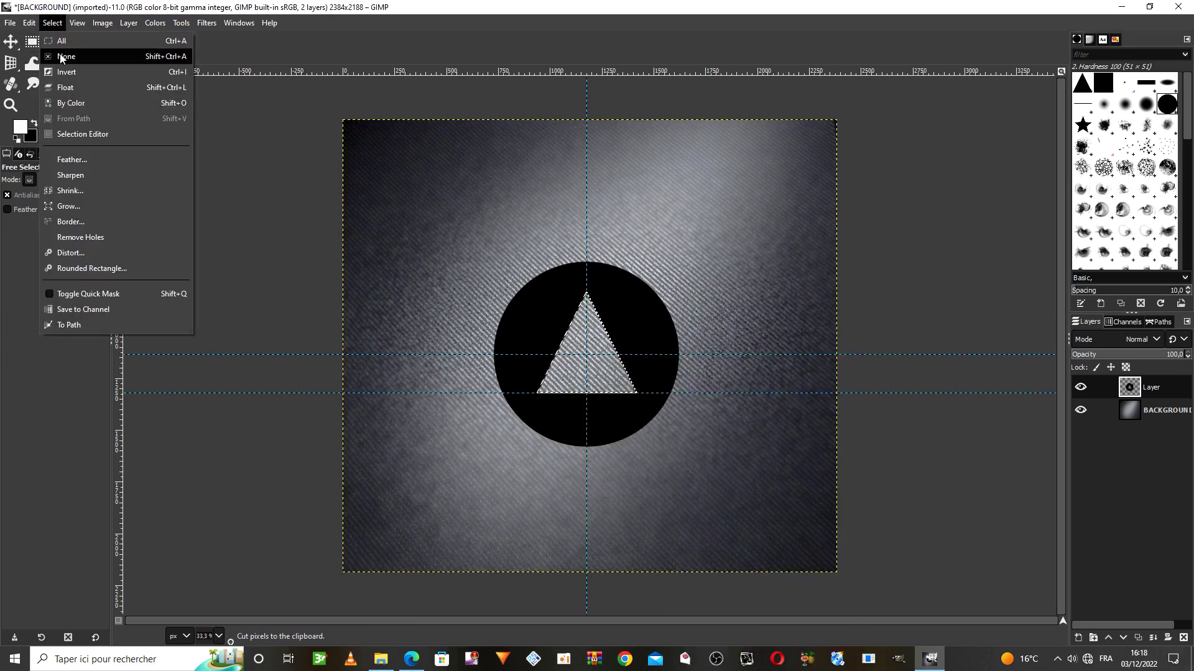
{"action": "left_click", "coordinate": [61, 57]}
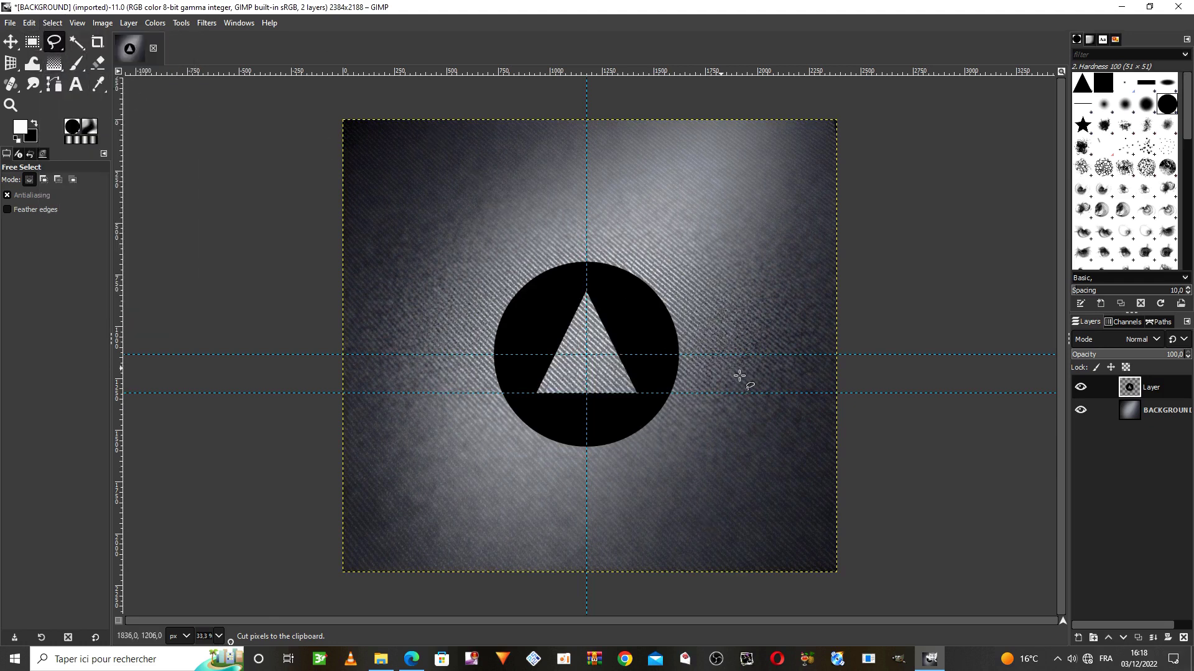
Step: Draw a text box below the circle with black Serif Bold text at 250 px
{"action": "left_click", "coordinate": [81, 85]}
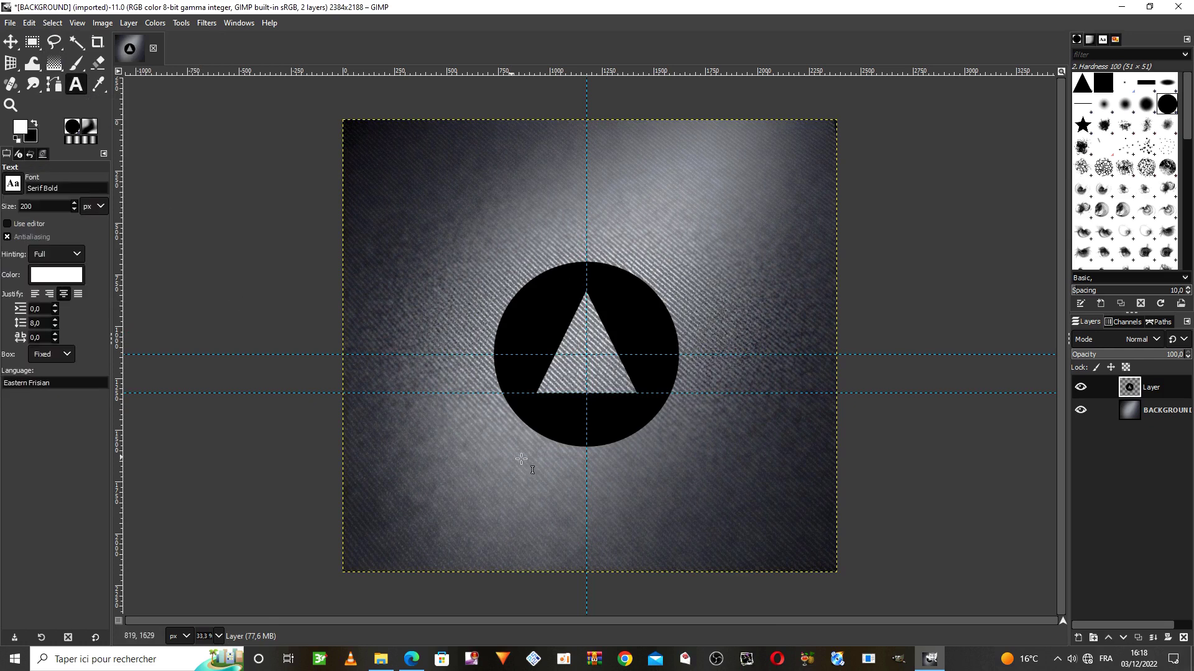
{"action": "left_click_drag", "start_coordinate": [470, 460], "coordinate": [718, 493]}
{"action": "left_click_drag", "start_coordinate": [466, 455], "coordinate": [449, 453]}
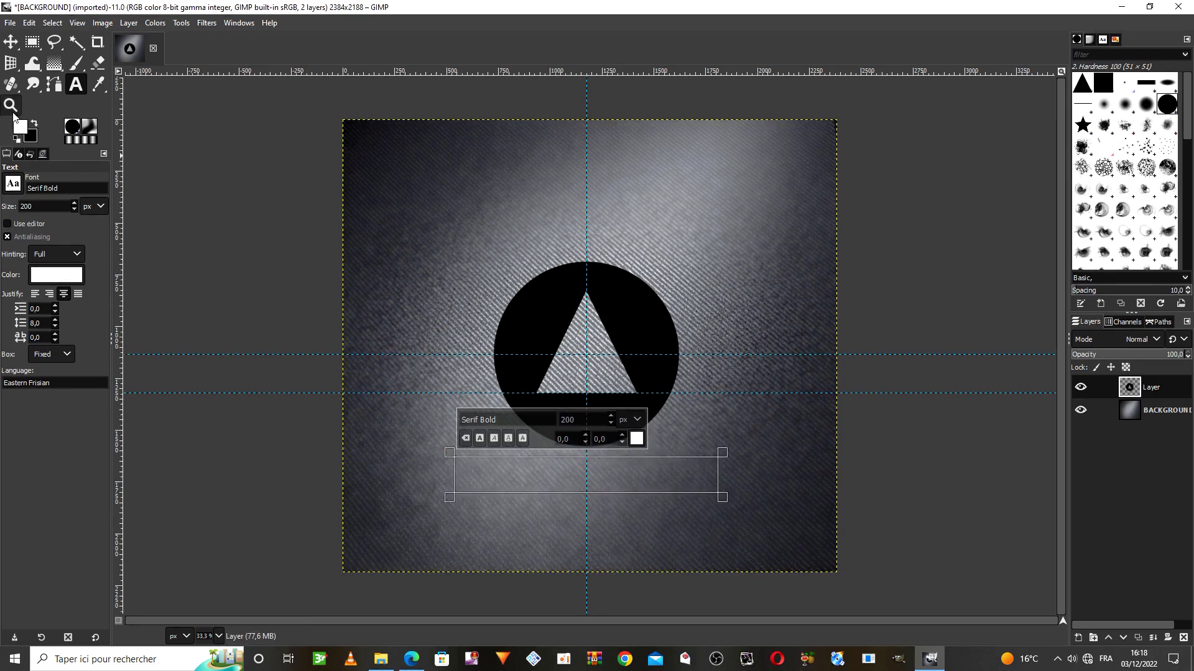
{"action": "left_click", "coordinate": [34, 126]}
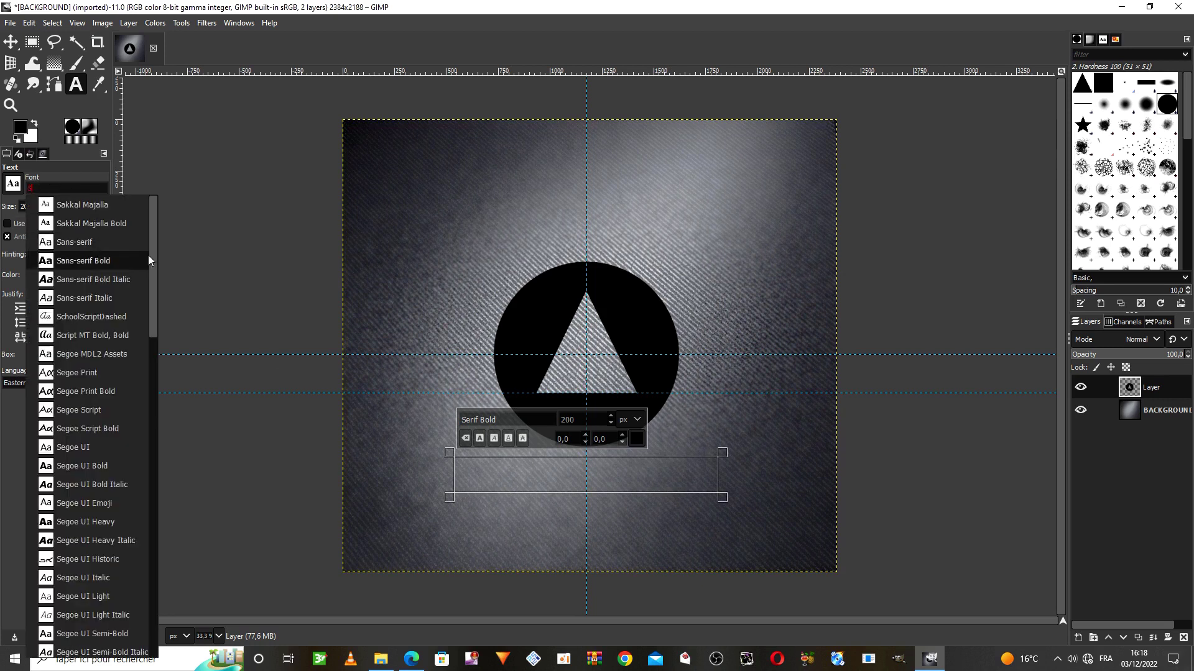
{"action": "mouse_move", "coordinate": [151, 262]}
{"action": "left_mouse_down"}
{"action": "mouse_move", "coordinate": [136, 544]}
{"action": "mouse_move", "coordinate": [167, 393]}
{"action": "mouse_move", "coordinate": [158, 266]}
{"action": "left_mouse_up"}
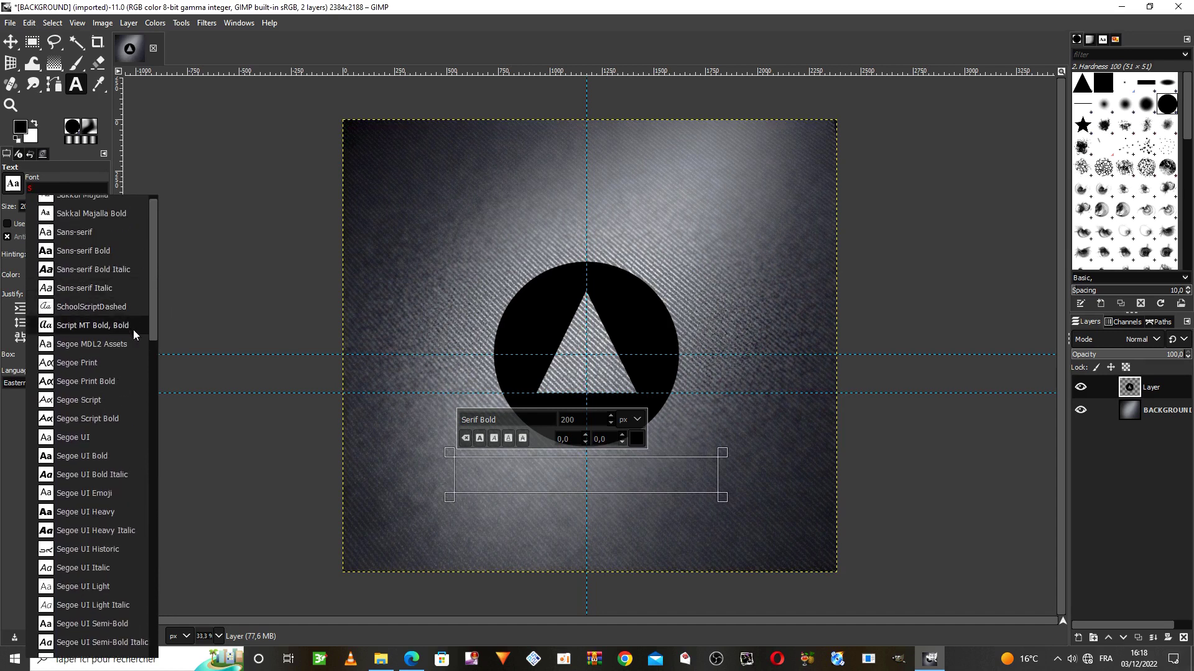
{"action": "left_click_drag", "start_coordinate": [155, 319], "coordinate": [146, 390]}
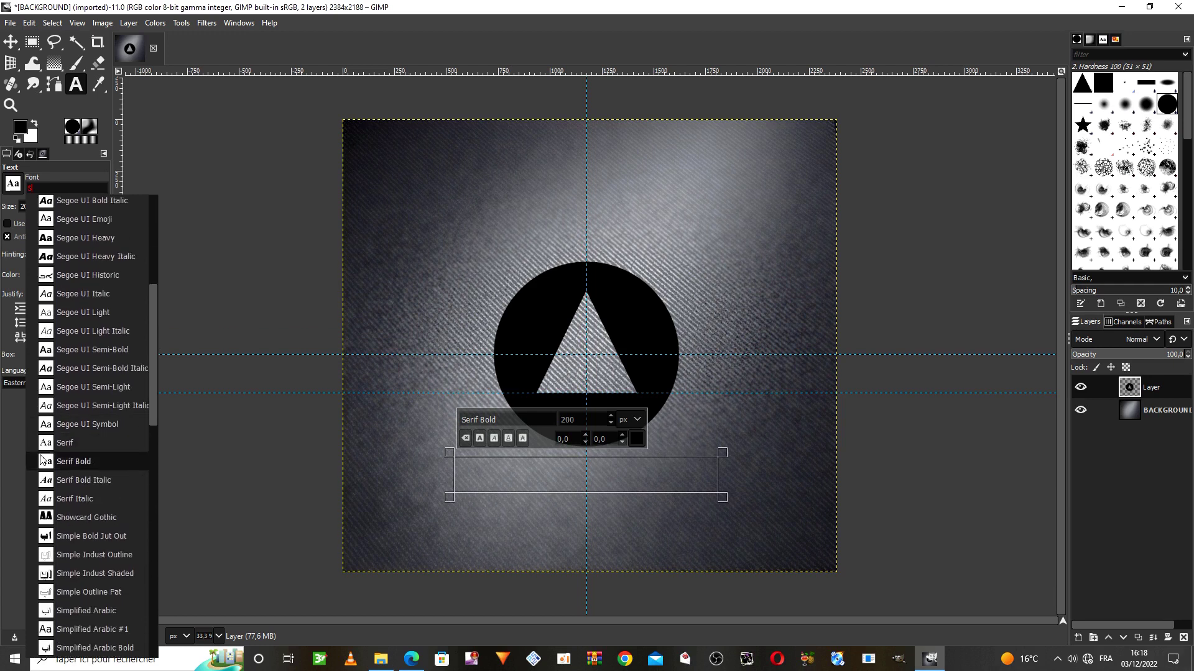
{"action": "left_click", "coordinate": [95, 464]}
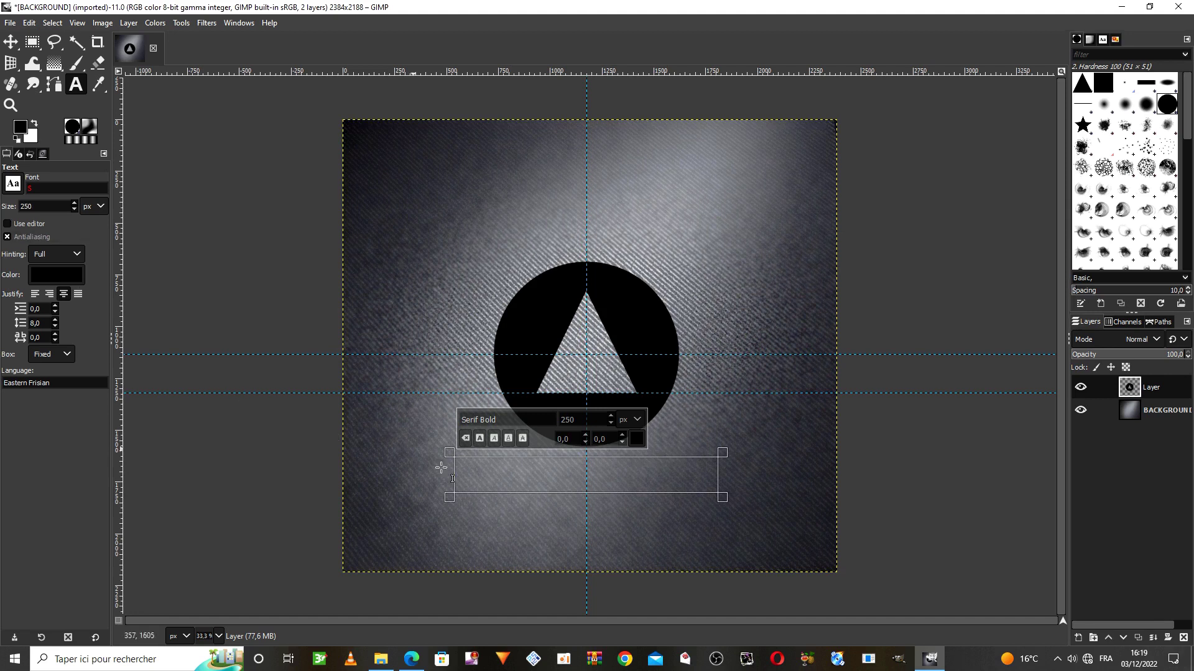
Step: Type '3D LOGO' into the text box, enlarging the box so it fits
{"action": "type", "text": "3"}
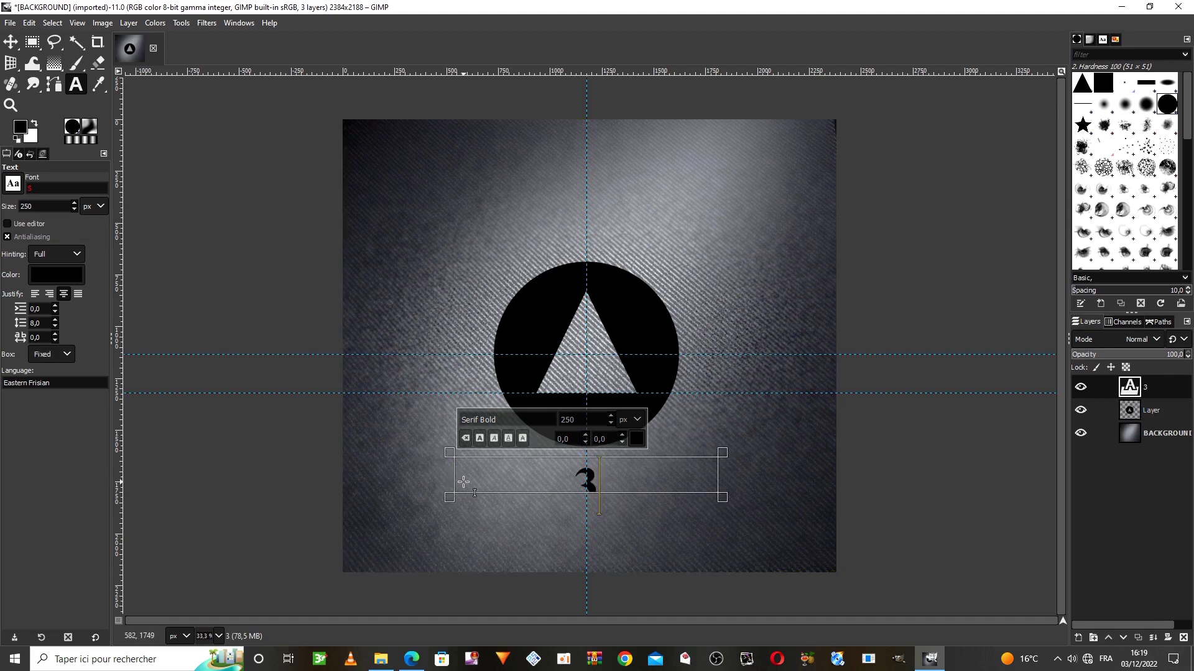
{"action": "type", "text": "D"}
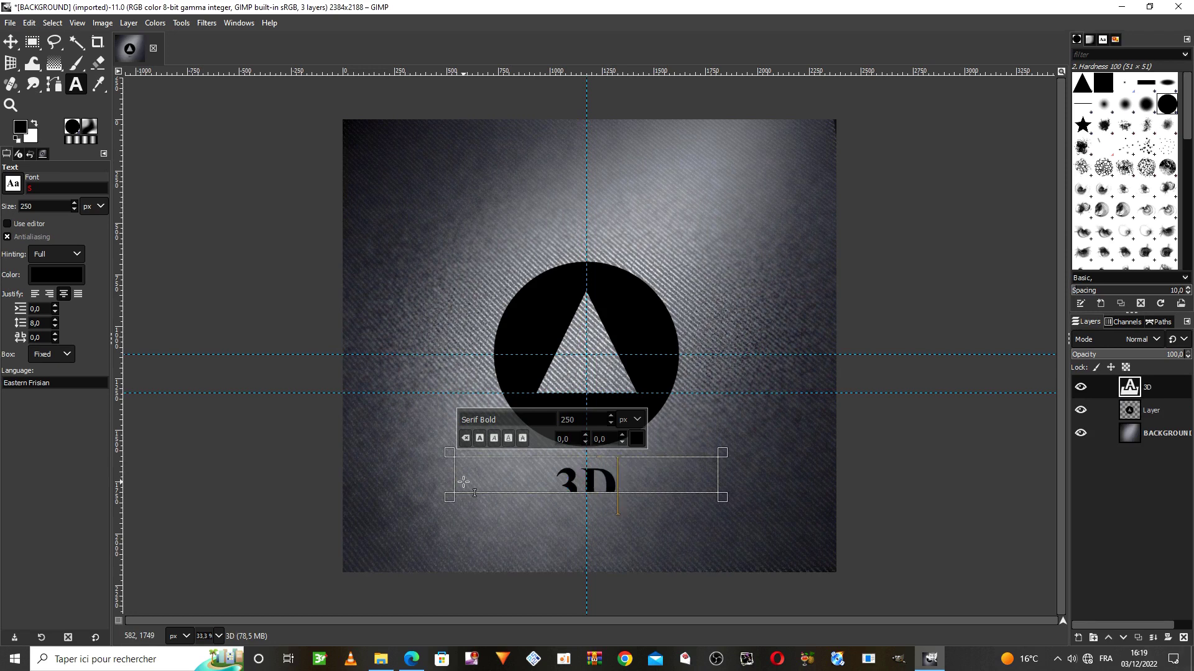
{"action": "mouse_move", "coordinate": [631, 495]}
{"action": "left_mouse_down"}
{"action": "mouse_move", "coordinate": [632, 529]}
{"action": "mouse_move", "coordinate": [631, 512]}
{"action": "left_mouse_up"}
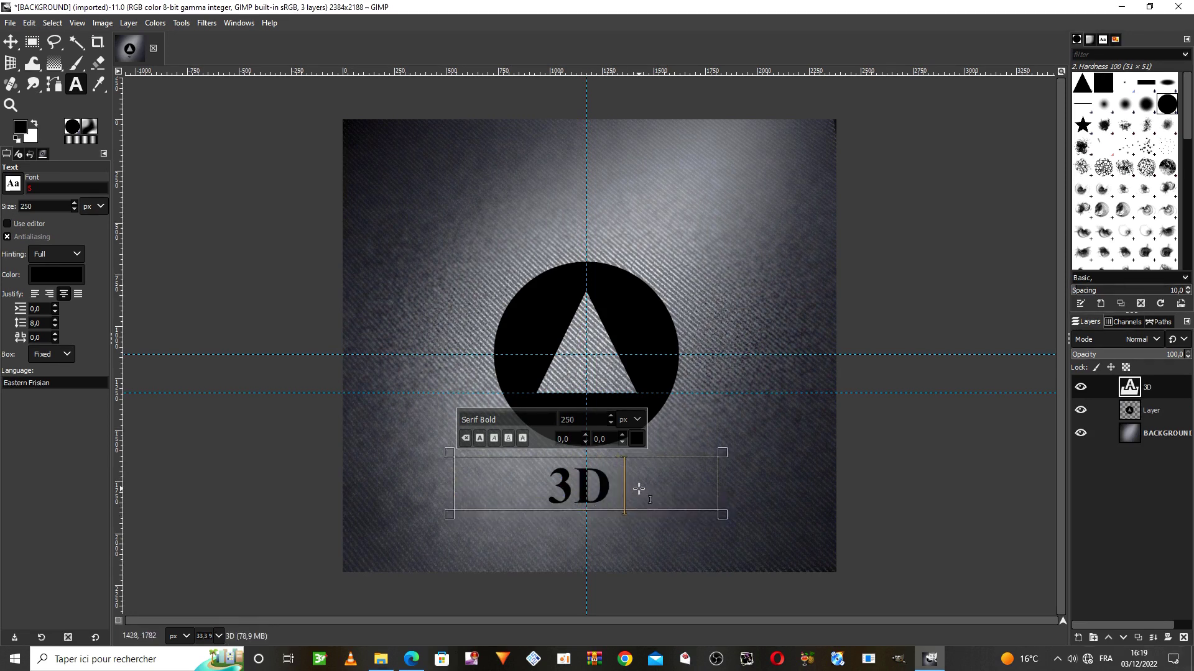
{"action": "type", "text": "LOGO"}
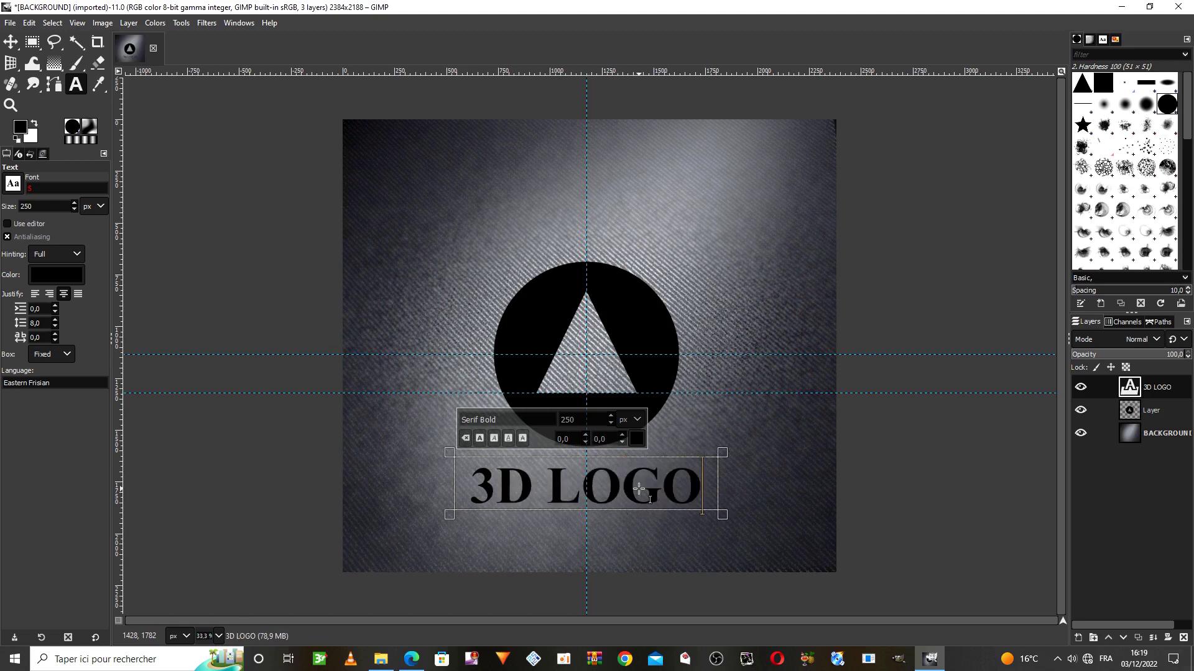
Step: Nudge the '3D LOGO' text slightly upward and check the text and circle layers' visibility
{"action": "left_click", "coordinate": [11, 41]}
{"action": "left_click_drag", "start_coordinate": [613, 491], "coordinate": [614, 486]}
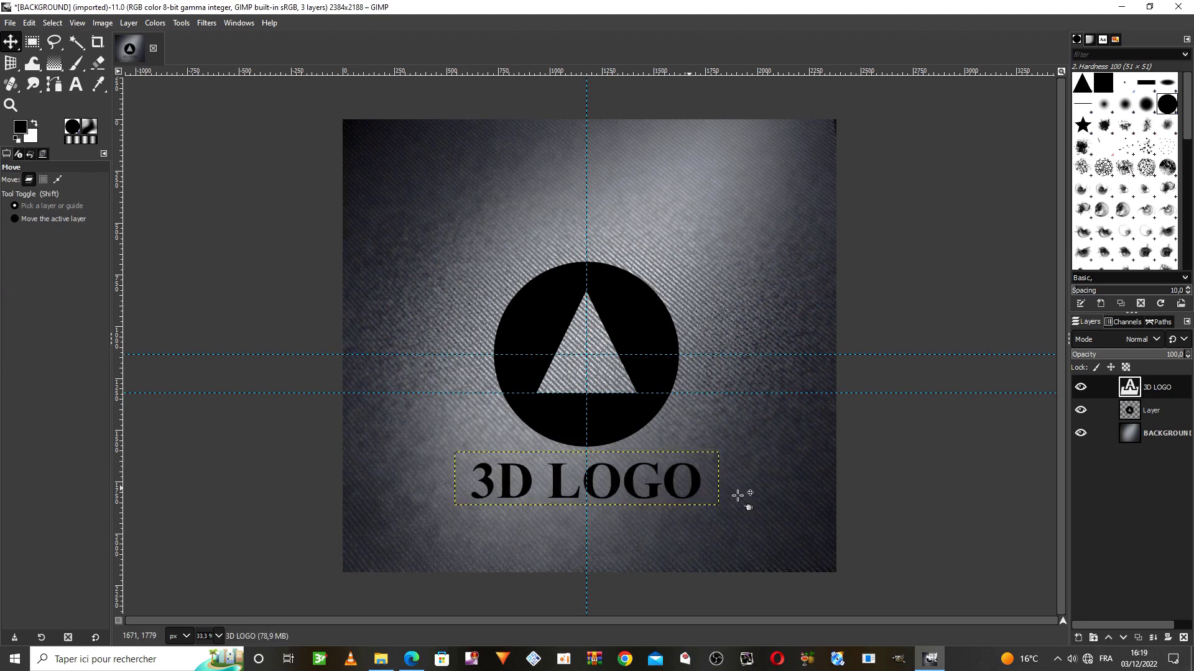
{"action": "left_click", "coordinate": [1084, 391]}
{"action": "left_click", "coordinate": [1084, 391]}
{"action": "left_click", "coordinate": [1079, 411]}
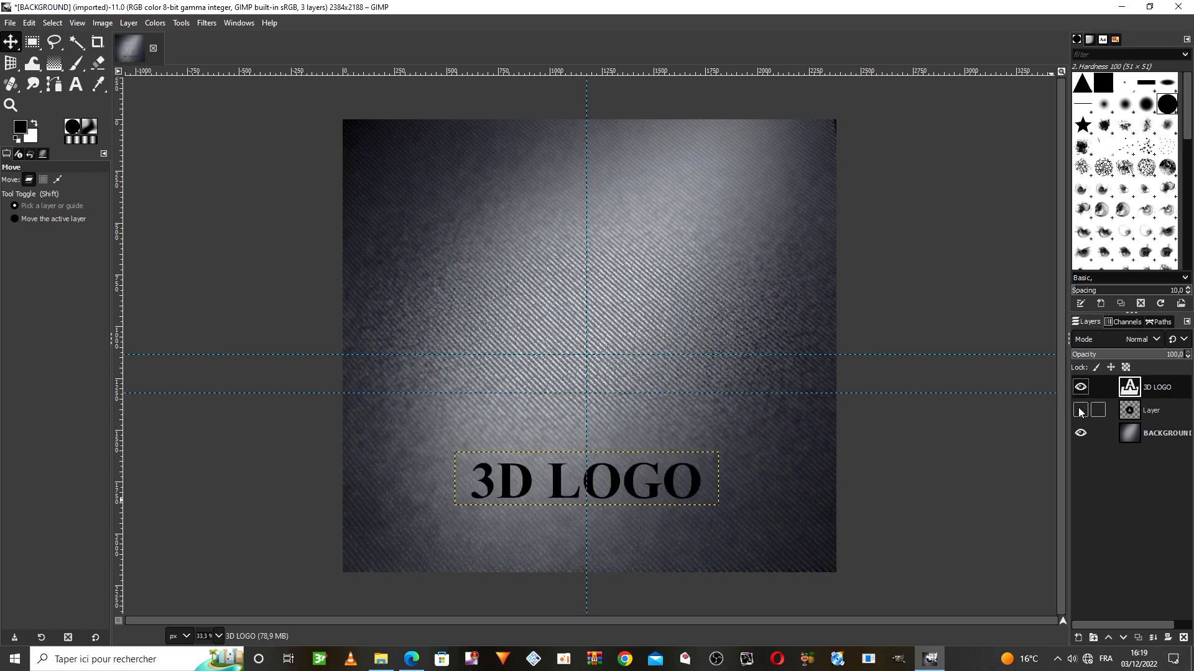
{"action": "left_click", "coordinate": [1080, 411]}
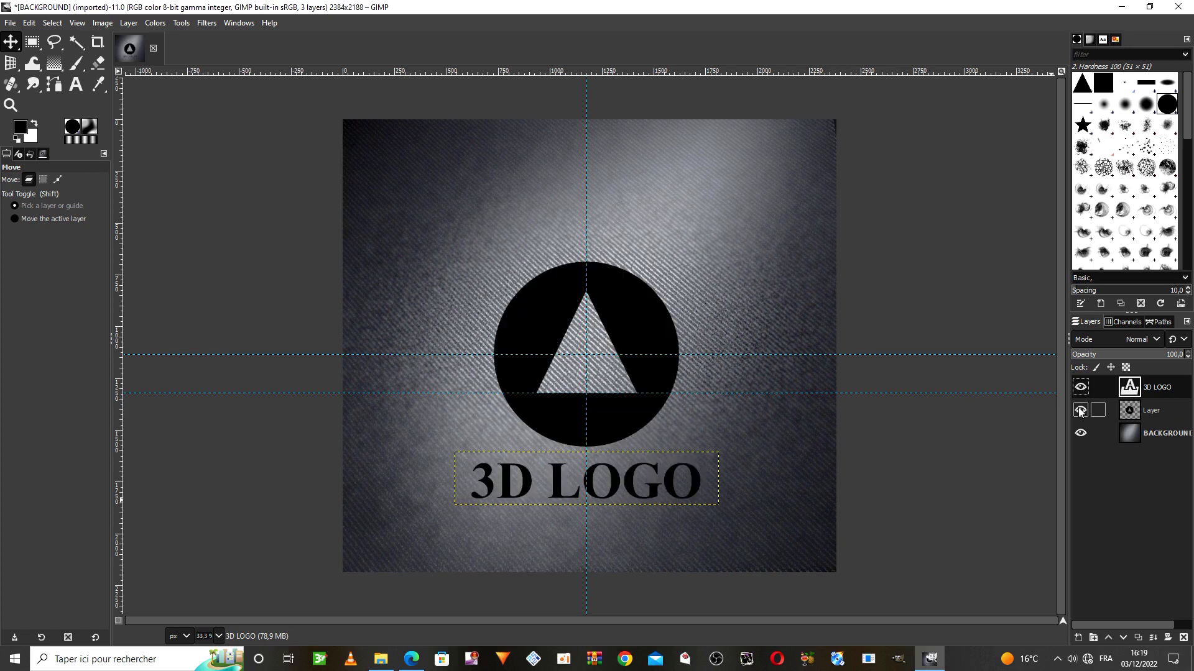
{"action": "right_click", "coordinate": [1148, 391]}
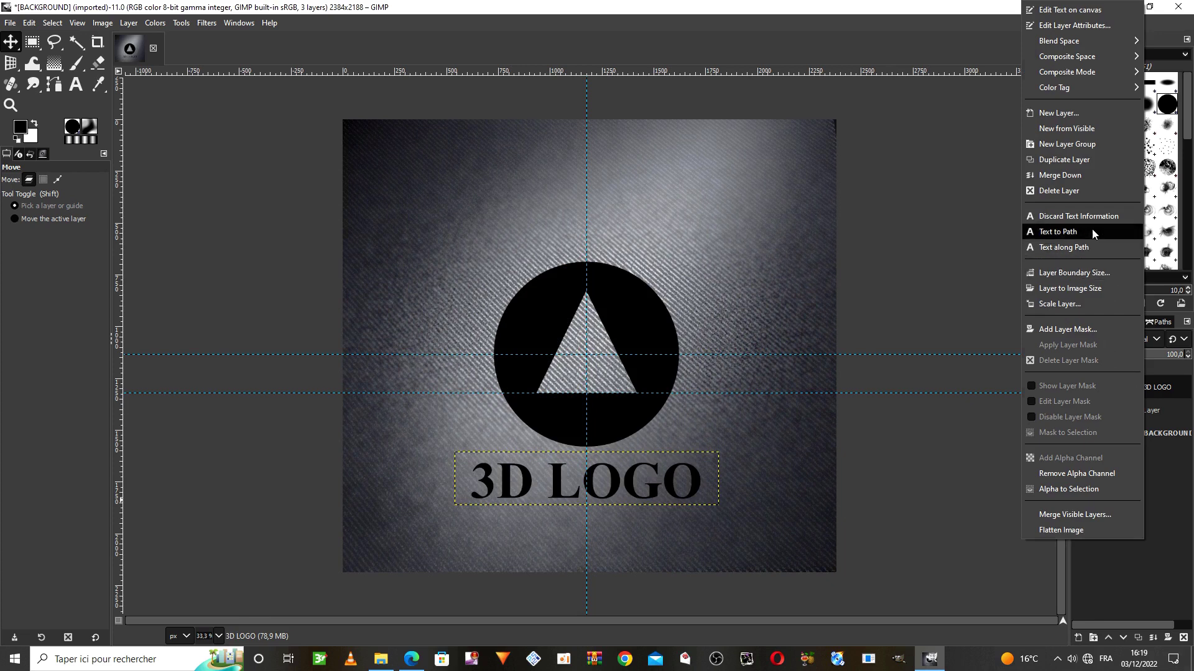
Step: Merge the '3D LOGO' text layer down into the circle layer
{"action": "left_click", "coordinate": [1083, 177]}
{"action": "left_click", "coordinate": [1081, 387]}
{"action": "left_click", "coordinate": [1081, 387]}
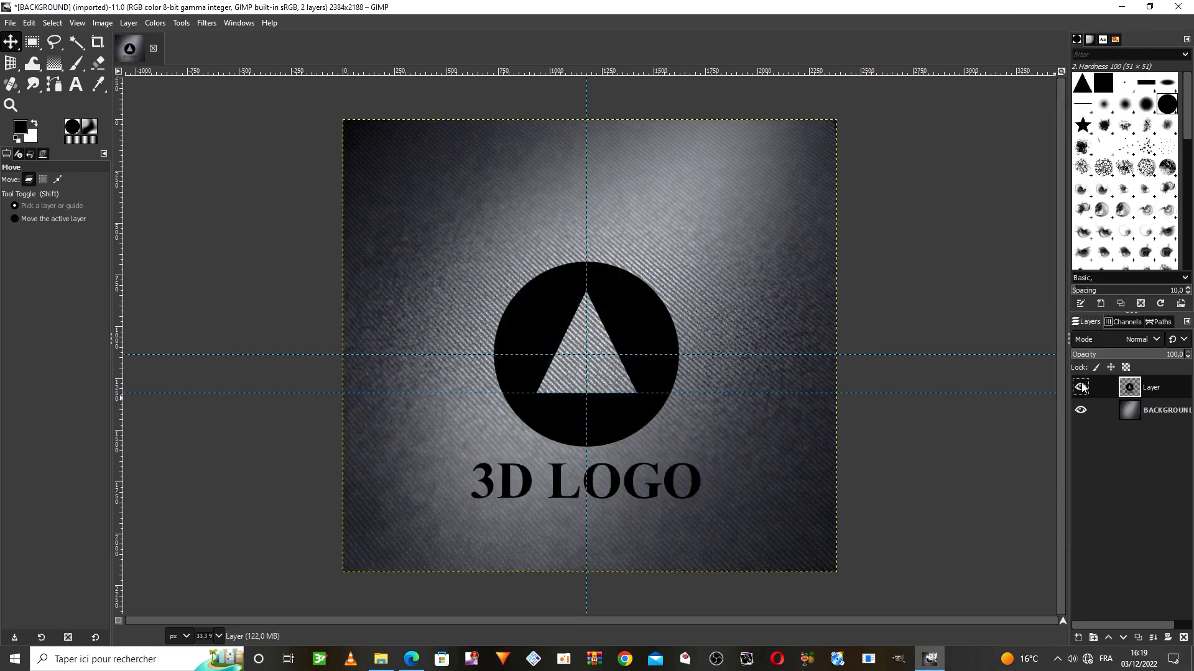
{"action": "left_click", "coordinate": [1081, 388]}
{"action": "left_click", "coordinate": [1081, 388]}
Step: Remove all three guides from the canvas
{"action": "left_click_drag", "start_coordinate": [917, 352], "coordinate": [815, 80]}
{"action": "left_click_drag", "start_coordinate": [591, 87], "coordinate": [919, 106]}
{"action": "left_click_drag", "start_coordinate": [930, 394], "coordinate": [976, 591]}
{"action": "left_click", "coordinate": [11, 67]}
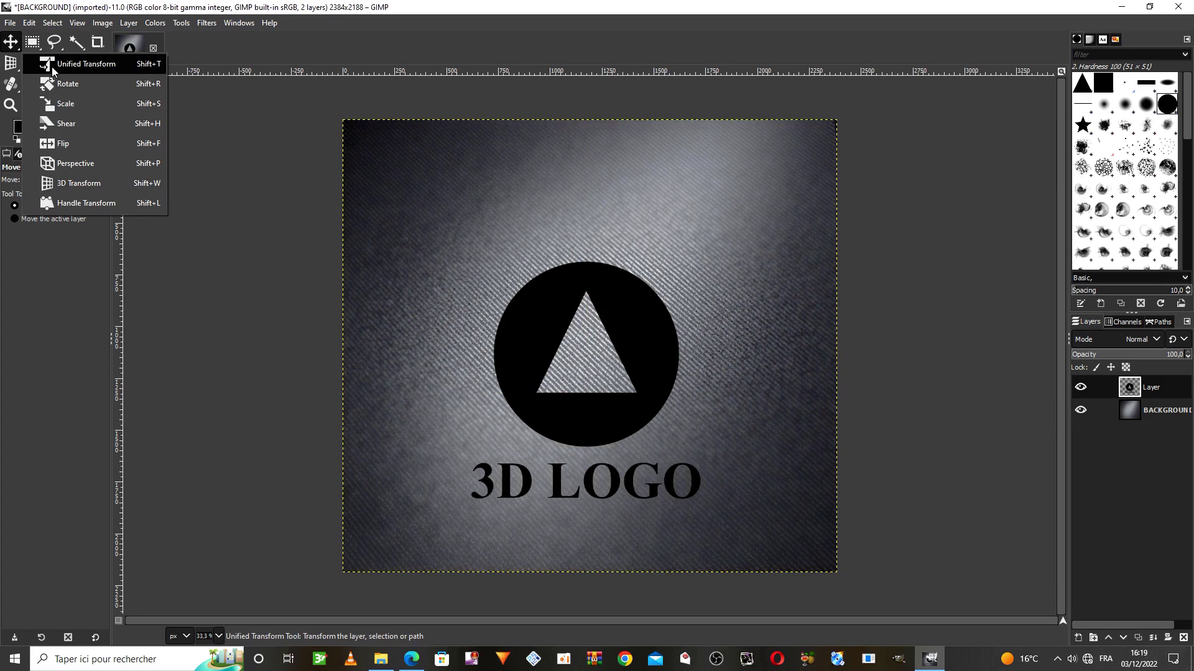
Step: Rotate the merged logo layer 29.52° clockwise about the image centre
{"action": "left_click", "coordinate": [123, 85]}
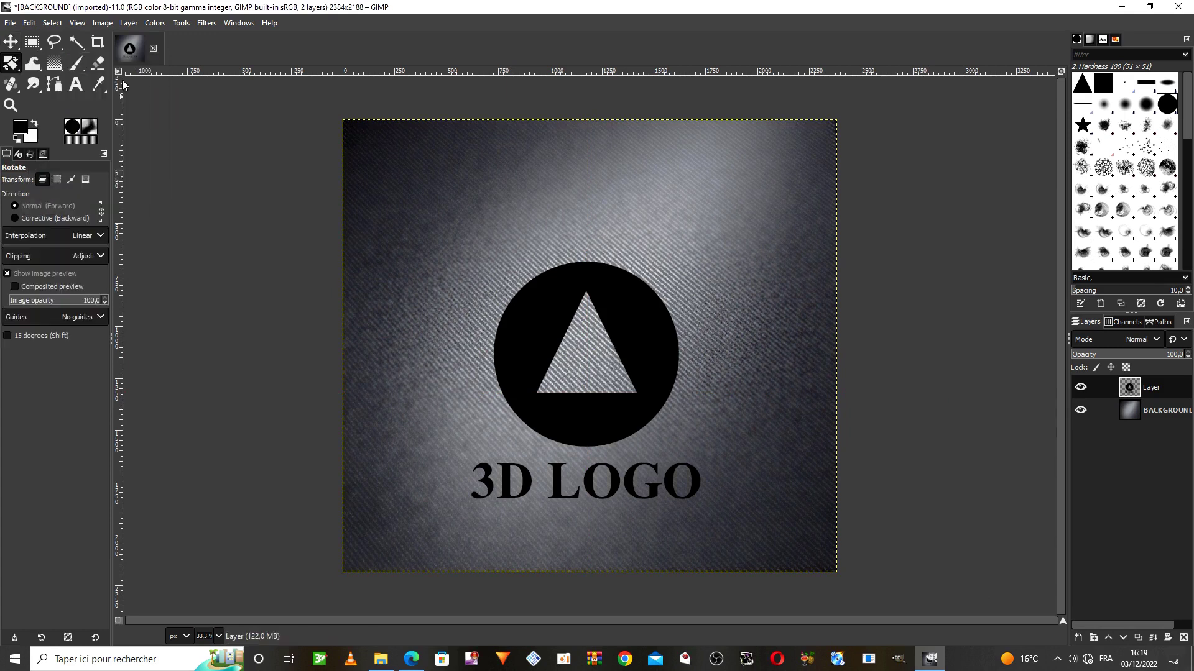
{"action": "left_click", "coordinate": [590, 346]}
{"action": "left_click_drag", "start_coordinate": [740, 265], "coordinate": [776, 336]}
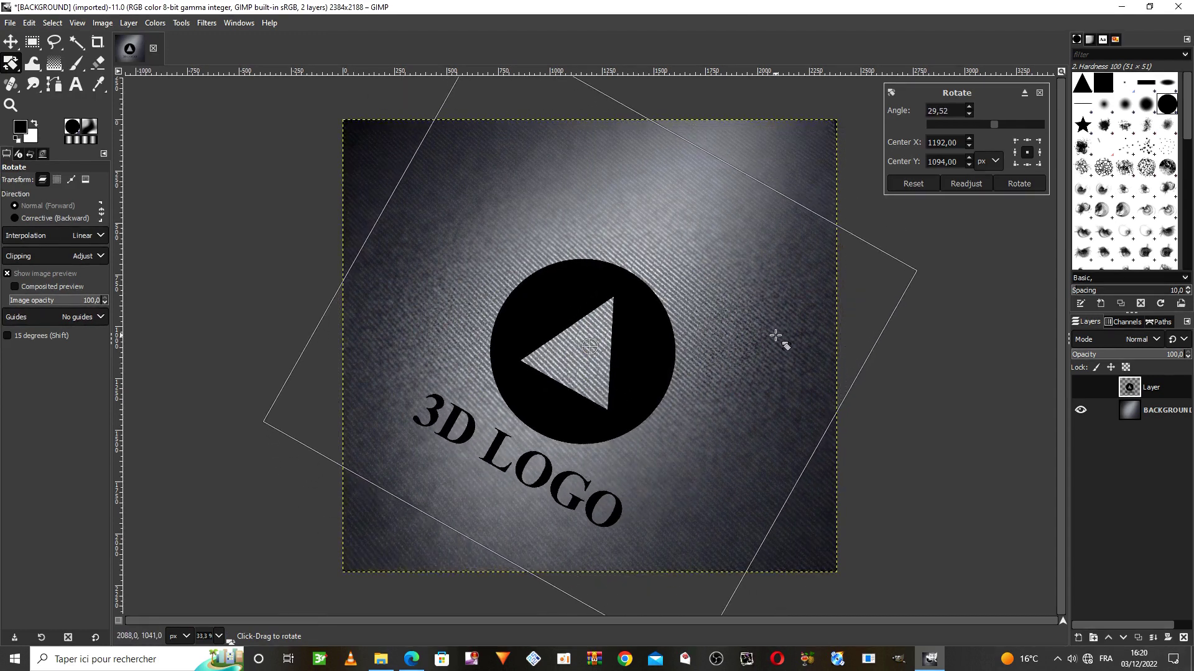
{"action": "left_click", "coordinate": [1017, 184]}
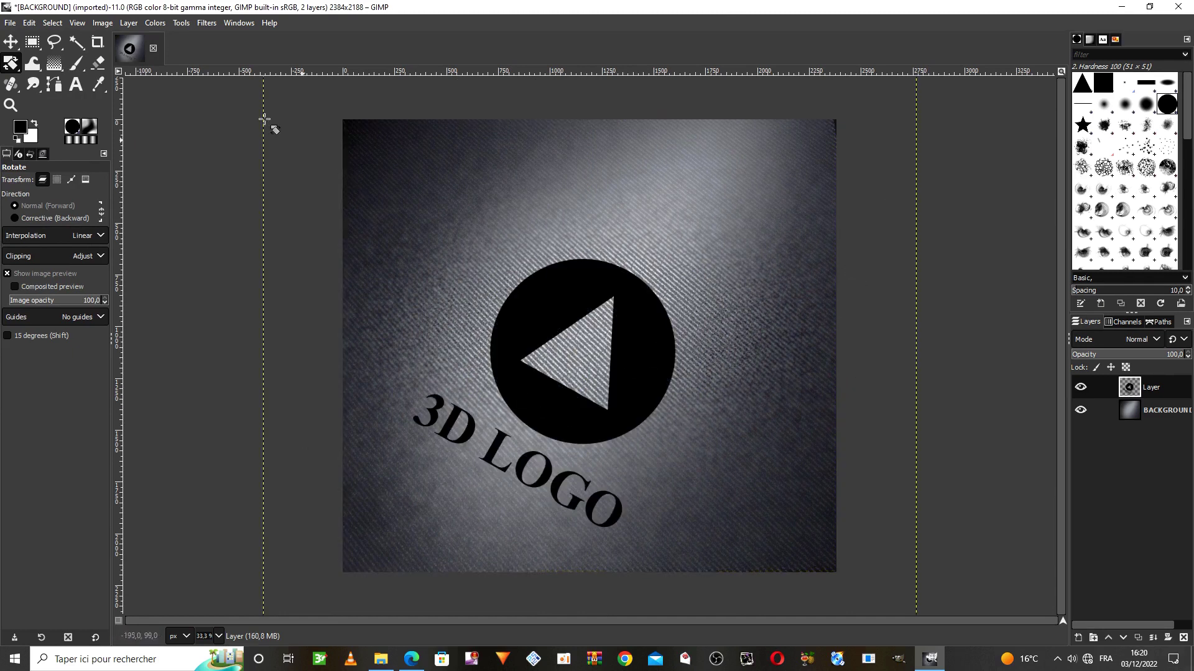
{"action": "left_click", "coordinate": [132, 23]}
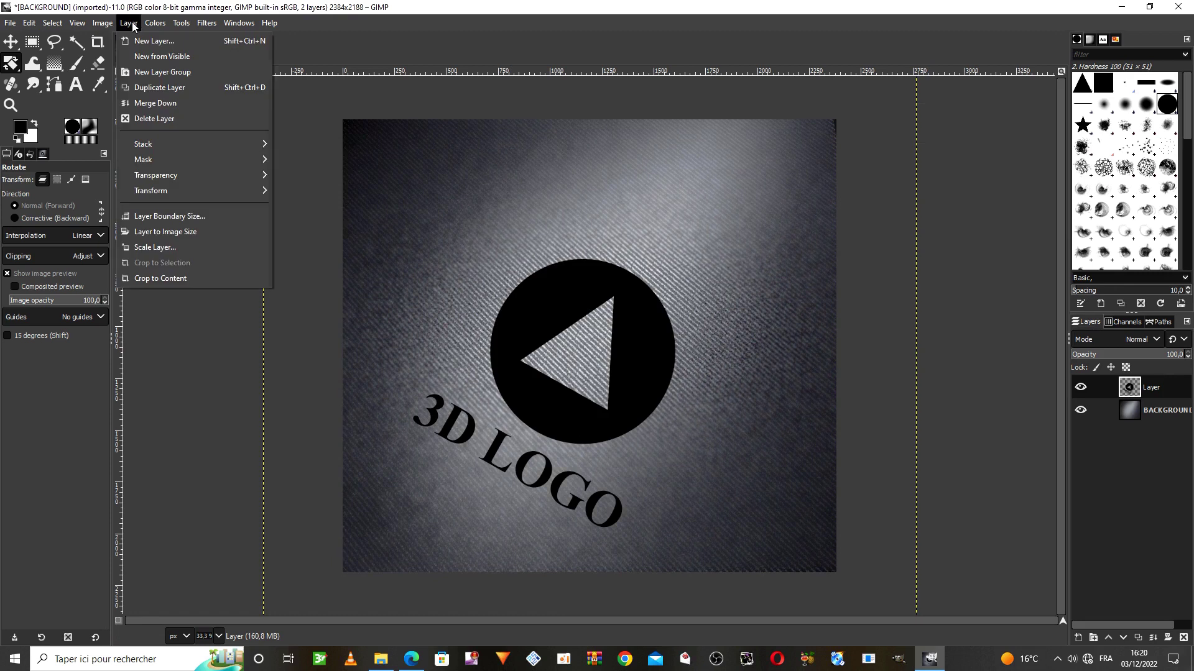
Step: Resize the logo layer boundary to 1821×1778 px, offsetting it so the whole logo fits
{"action": "left_click", "coordinate": [163, 216]}
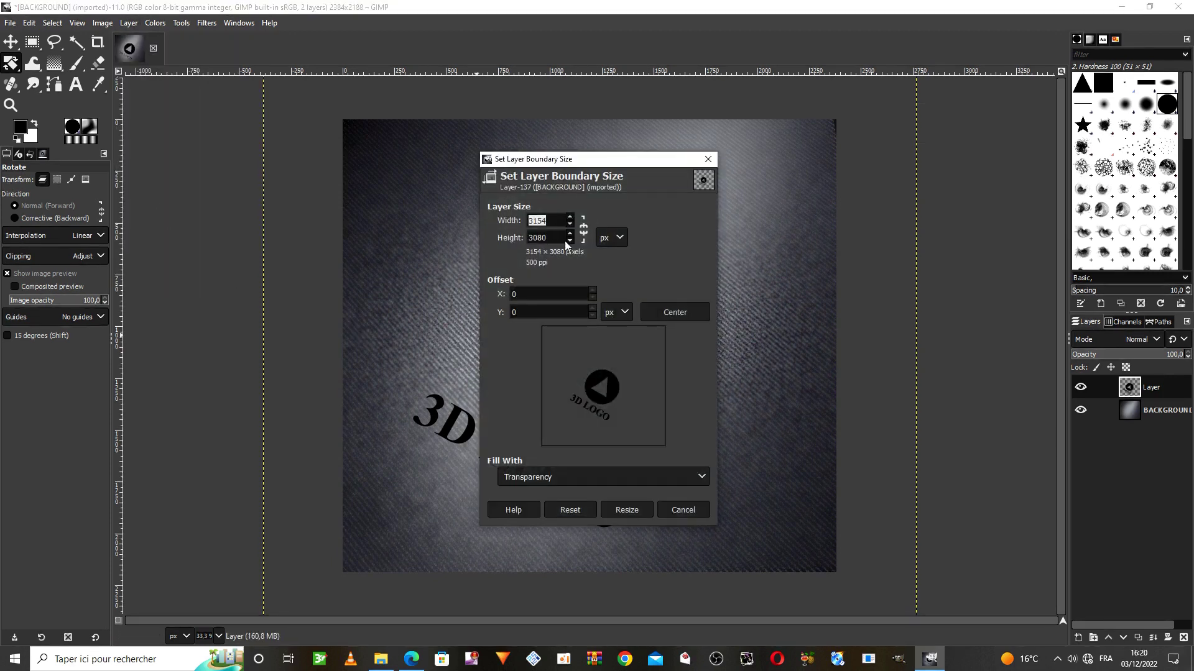
{"action": "left_click", "coordinate": [583, 232]}
{"action": "left_click", "coordinate": [570, 241]}
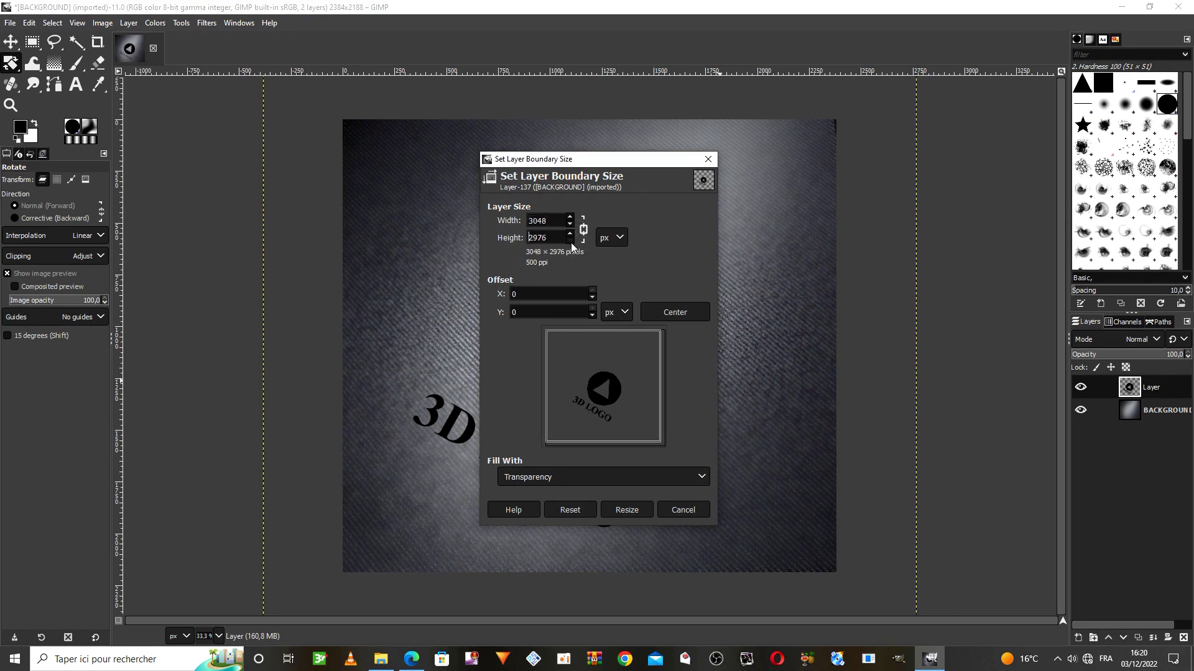
{"action": "left_click_drag", "start_coordinate": [570, 242], "coordinate": [571, 242]}
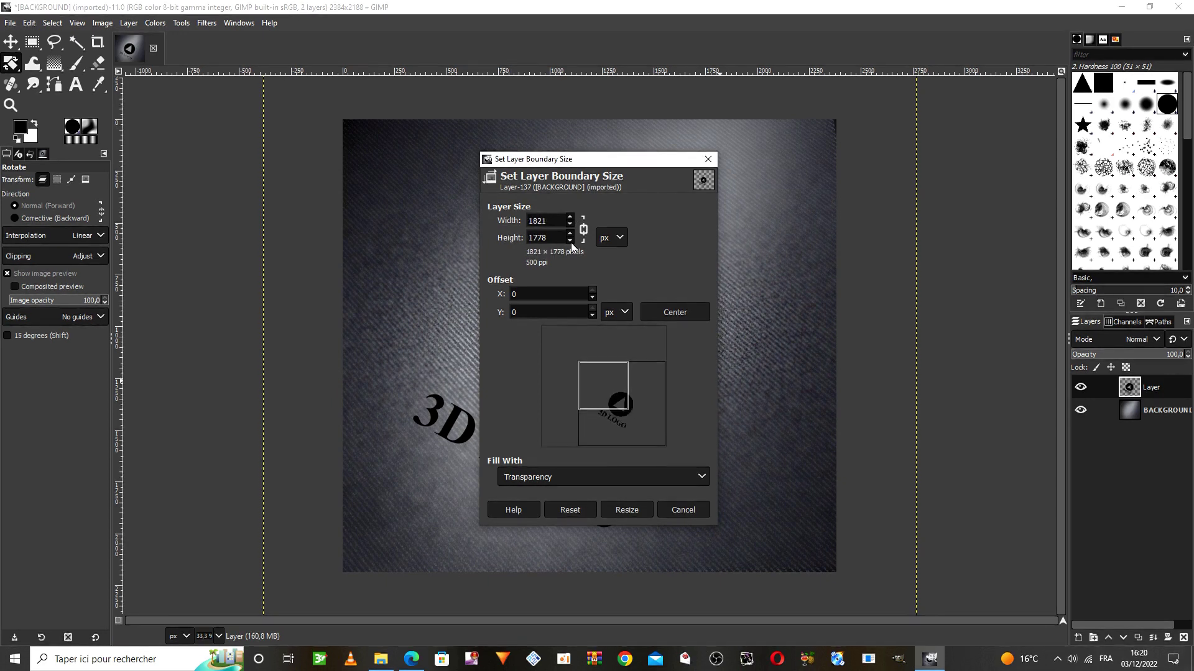
{"action": "left_click_drag", "start_coordinate": [655, 408], "coordinate": [639, 394]}
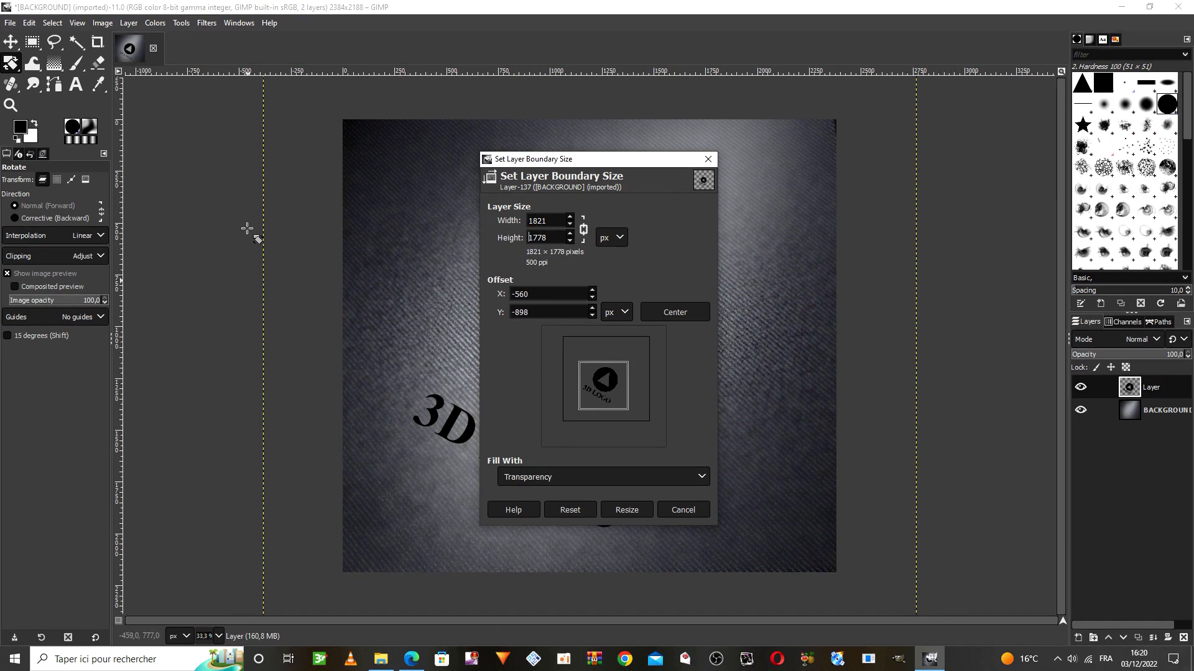
{"action": "left_click", "coordinate": [626, 510]}
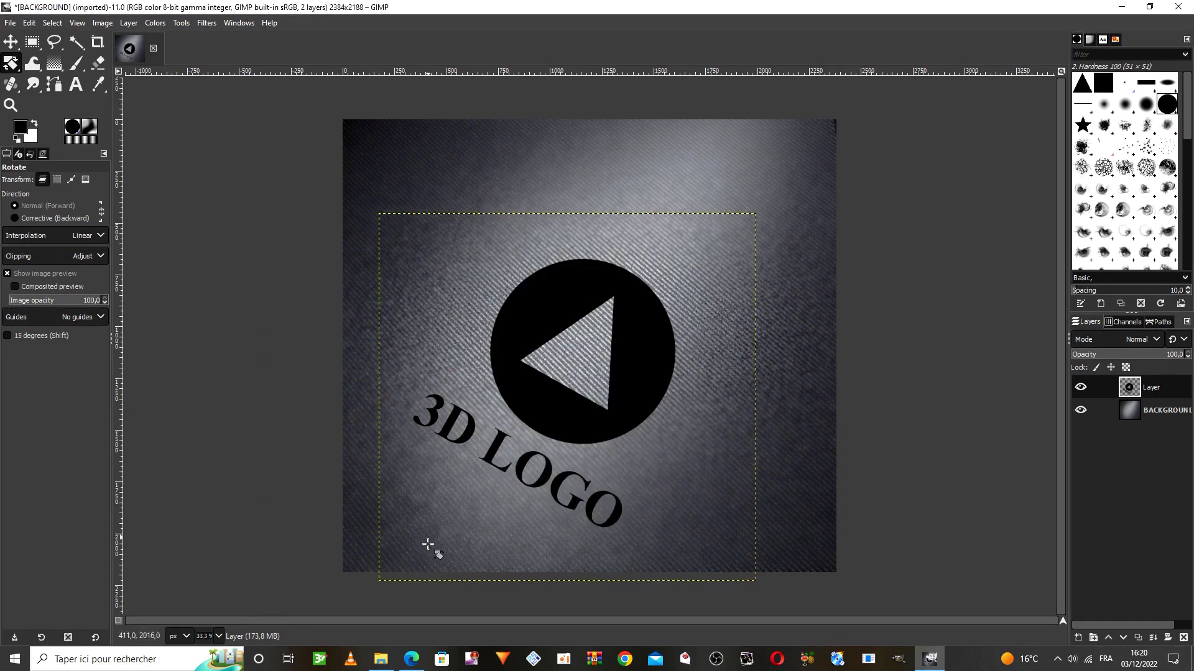
{"action": "left_click", "coordinate": [11, 42]}
Step: Nudge the logo layer up-right and tilt it in 3D (X 11.92°, Y 6.70°, Z −1.72°)
{"action": "left_click_drag", "start_coordinate": [536, 424], "coordinate": [542, 395]}
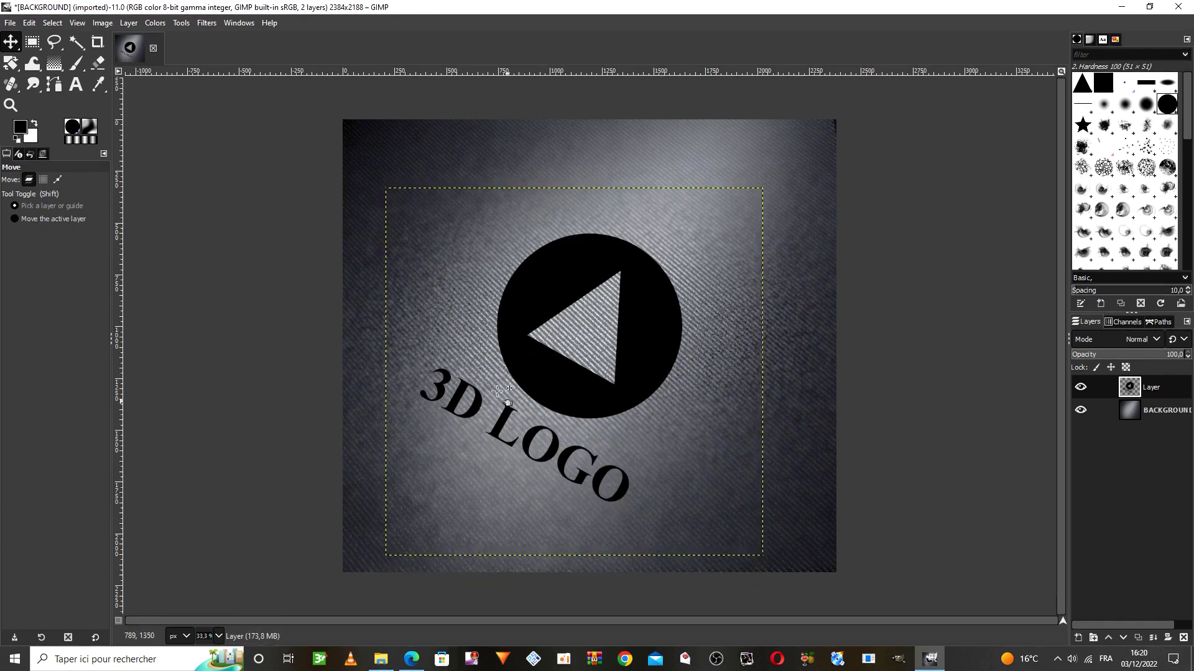
{"action": "left_click", "coordinate": [2, 66]}
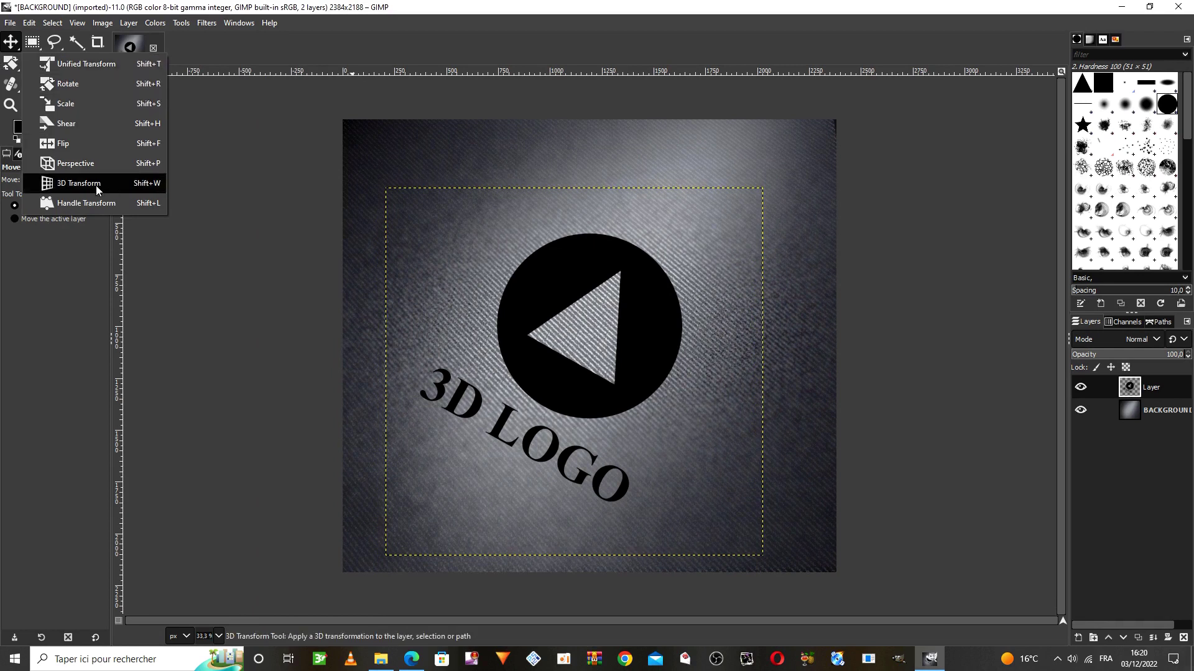
{"action": "left_click", "coordinate": [138, 186]}
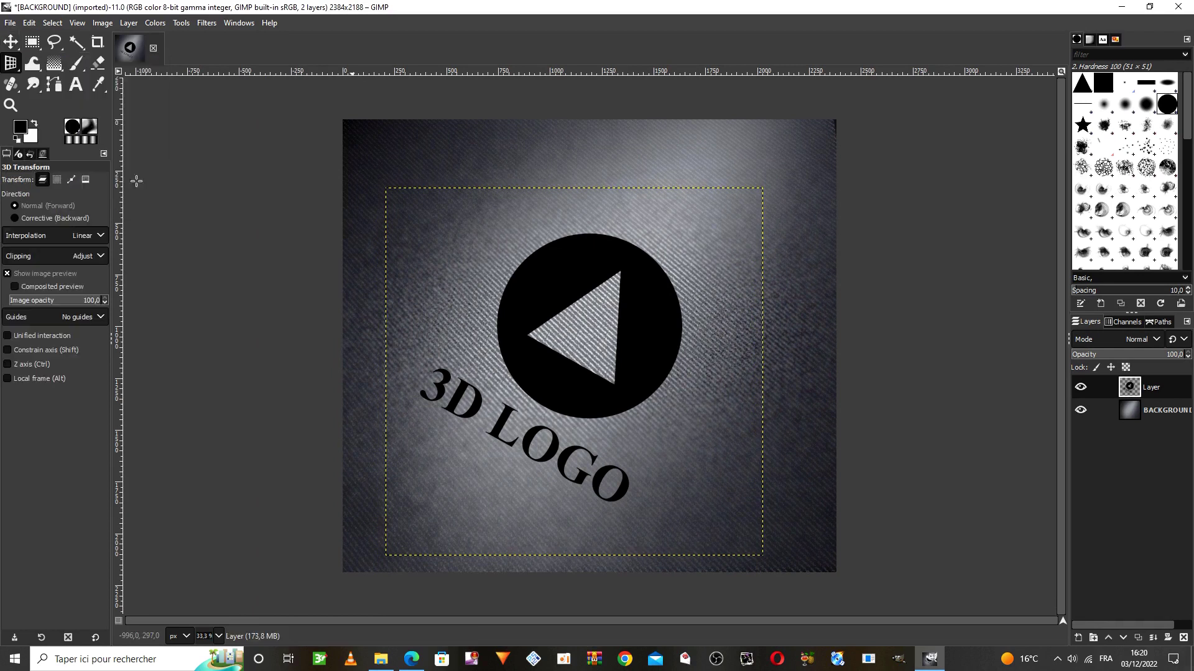
{"action": "mouse_move", "coordinate": [441, 506]}
{"action": "left_mouse_down"}
{"action": "mouse_move", "coordinate": [464, 496]}
{"action": "mouse_move", "coordinate": [450, 490]}
{"action": "left_mouse_up"}
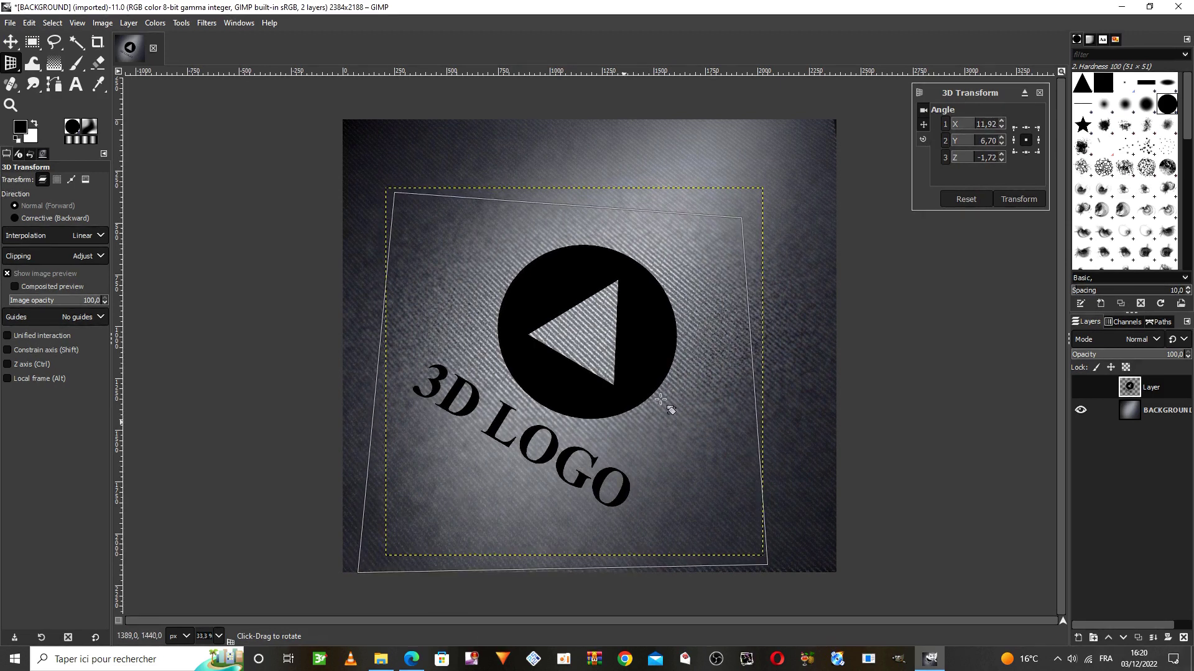
{"action": "left_click", "coordinate": [1030, 201]}
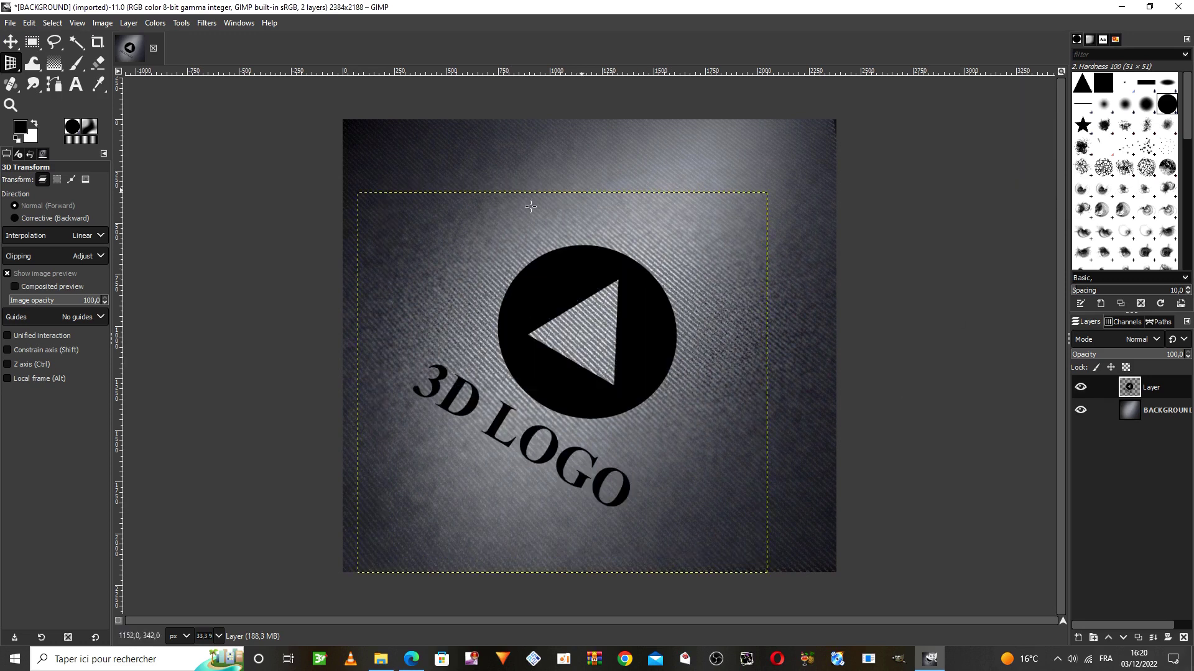
Step: Shift the tilted logo further up and right, then shrink the GIMP window
{"action": "left_click", "coordinate": [11, 42]}
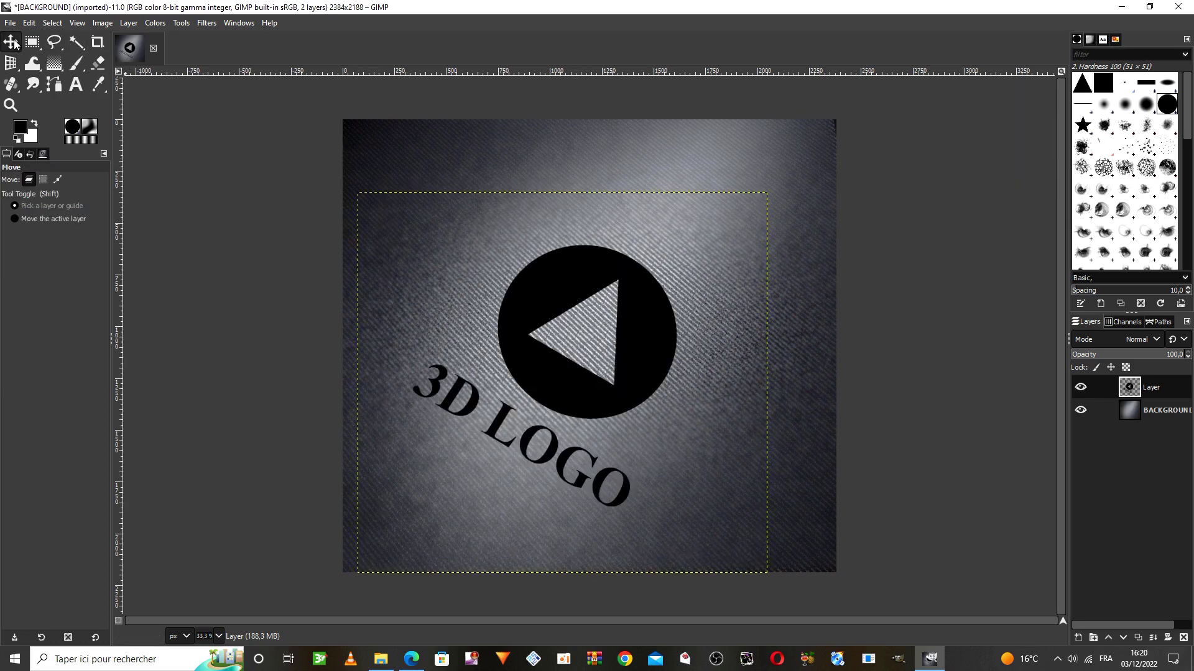
{"action": "left_click_drag", "start_coordinate": [541, 297], "coordinate": [551, 277]}
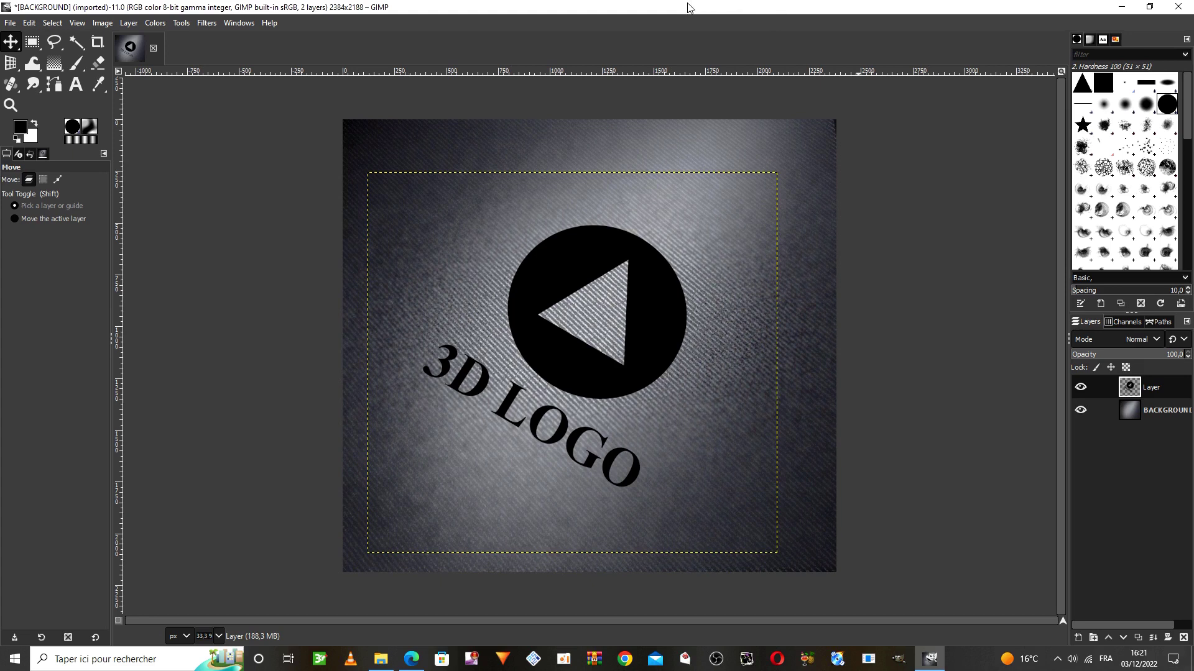
{"action": "left_click_drag", "start_coordinate": [688, 8], "coordinate": [694, 94]}
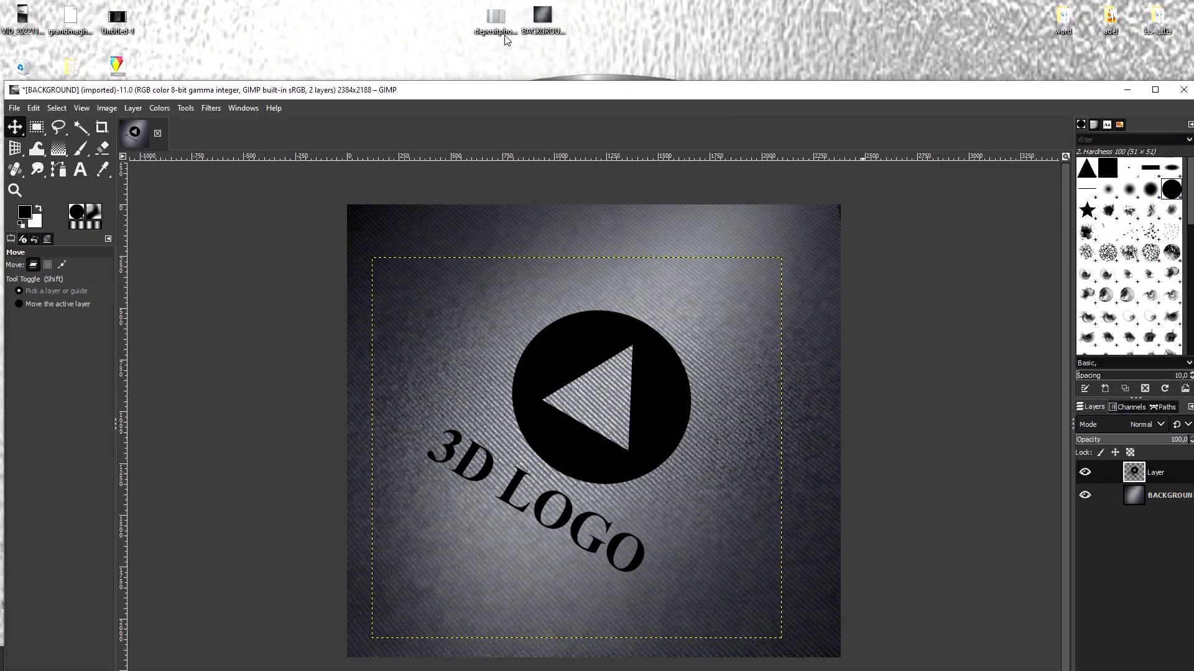
Step: Drop the brushed-metal photo from the desktop onto the canvas as a top layer, re-maximizing GIMP
{"action": "left_click_drag", "start_coordinate": [505, 40], "coordinate": [546, 228]}
{"action": "double_click", "coordinate": [583, 94]}
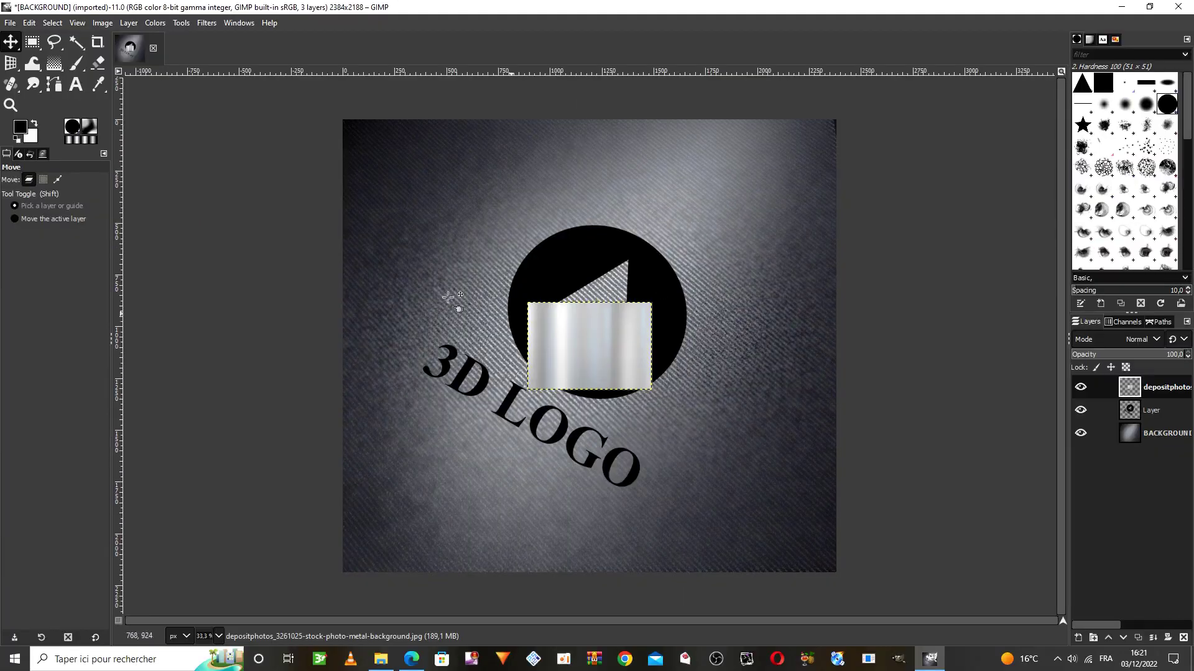
{"action": "left_click", "coordinate": [10, 64]}
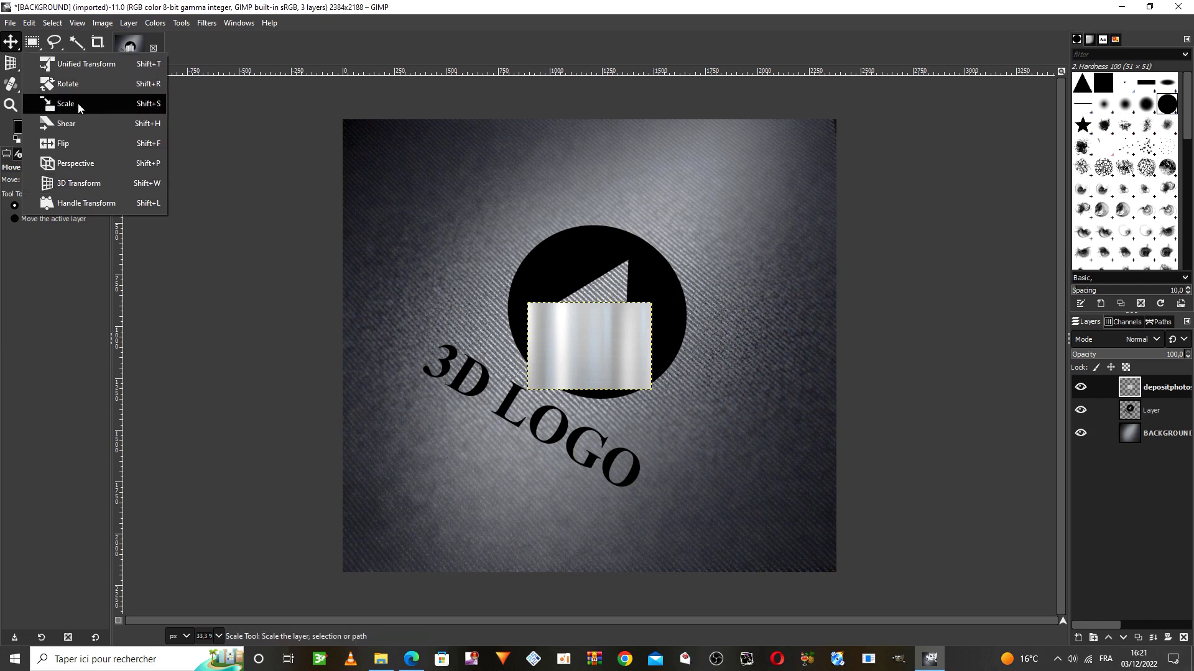
Step: Scale the brushed-metal layer up to 1554×1321 px so it covers the logo
{"action": "left_click", "coordinate": [144, 108]}
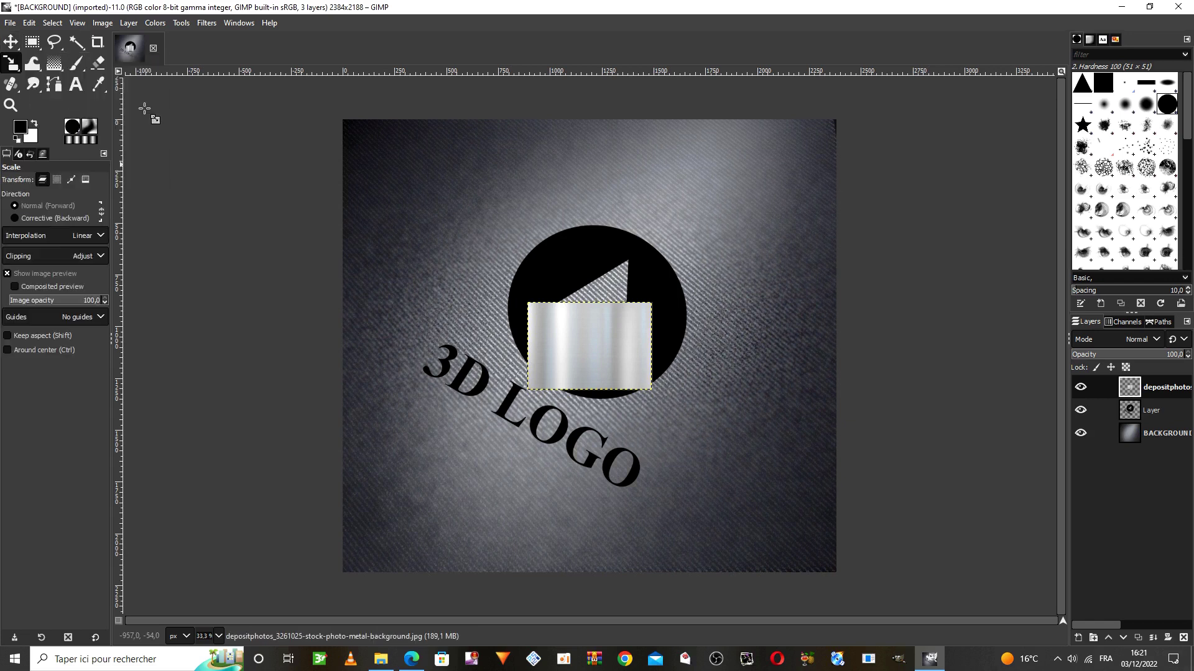
{"action": "left_click", "coordinate": [1081, 387]}
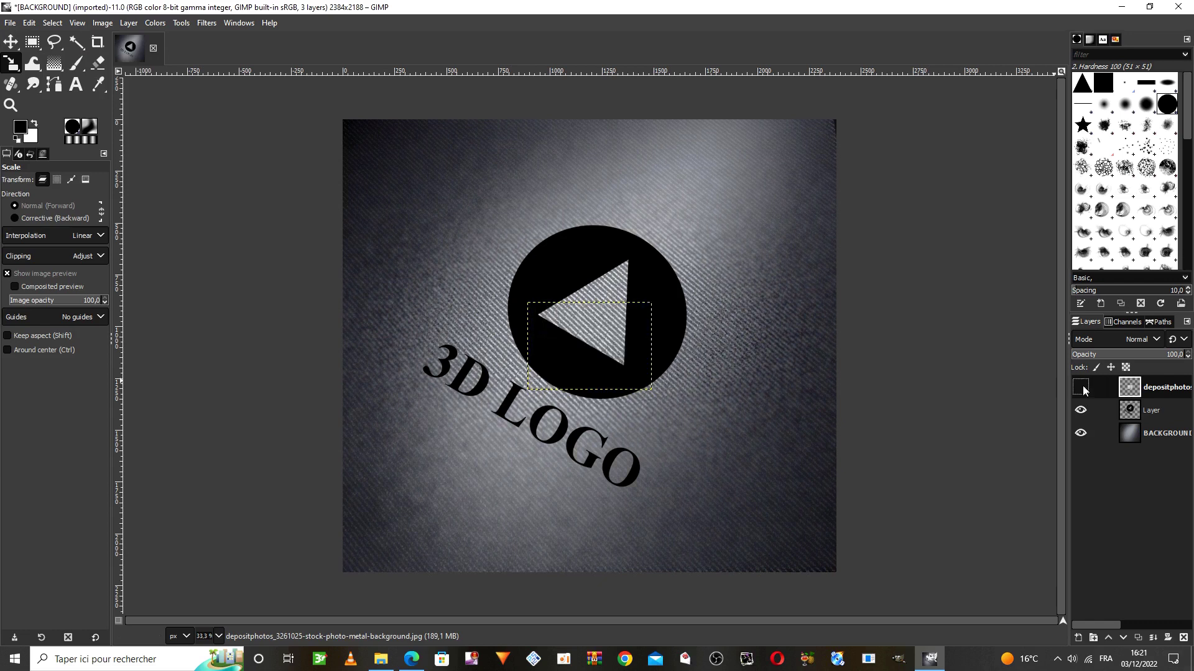
{"action": "left_click", "coordinate": [1081, 386]}
{"action": "left_click", "coordinate": [684, 364]}
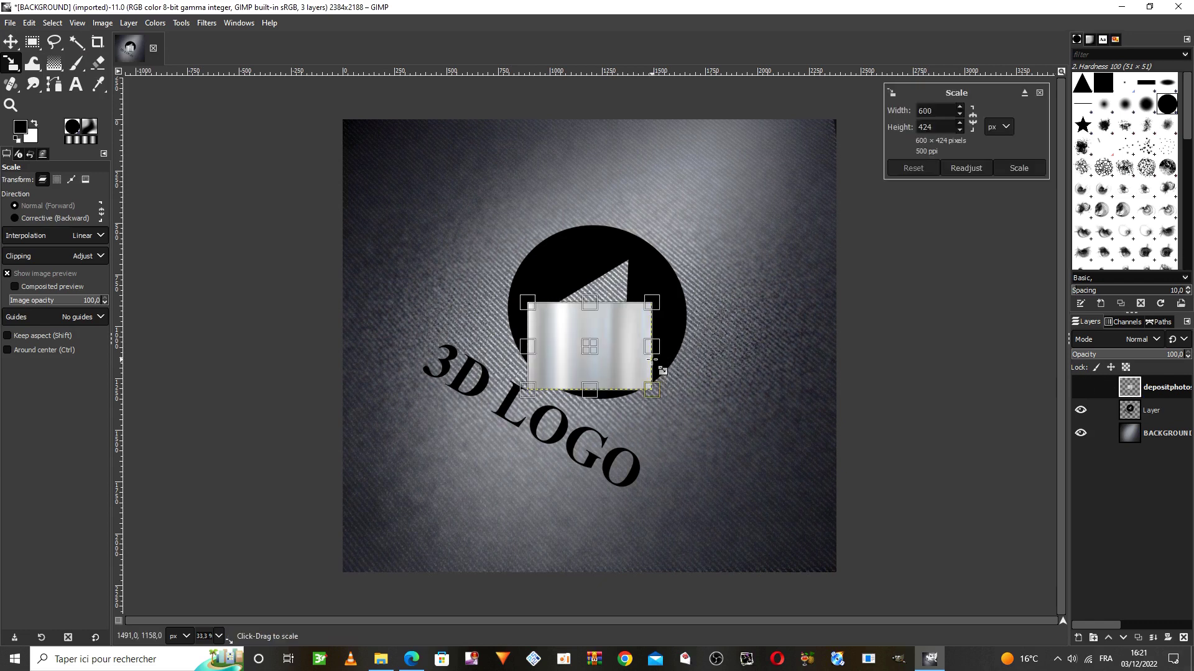
{"action": "left_click_drag", "start_coordinate": [672, 405], "coordinate": [753, 497]}
{"action": "left_click_drag", "start_coordinate": [530, 303], "coordinate": [419, 215]}
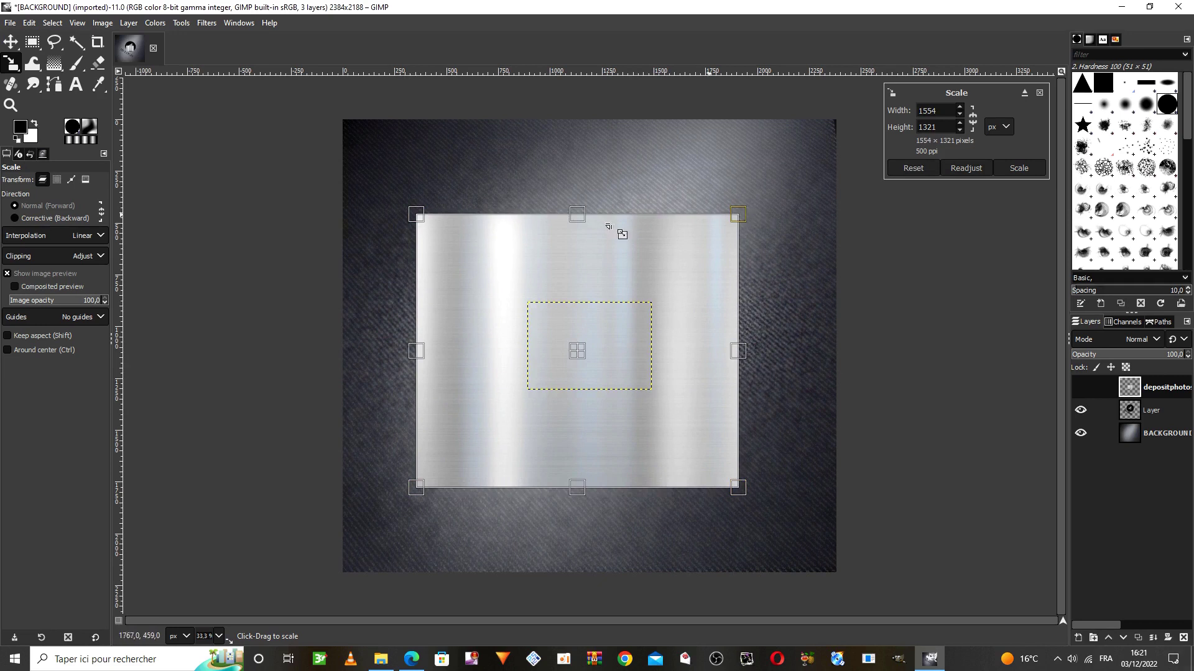
{"action": "left_click", "coordinate": [1019, 168]}
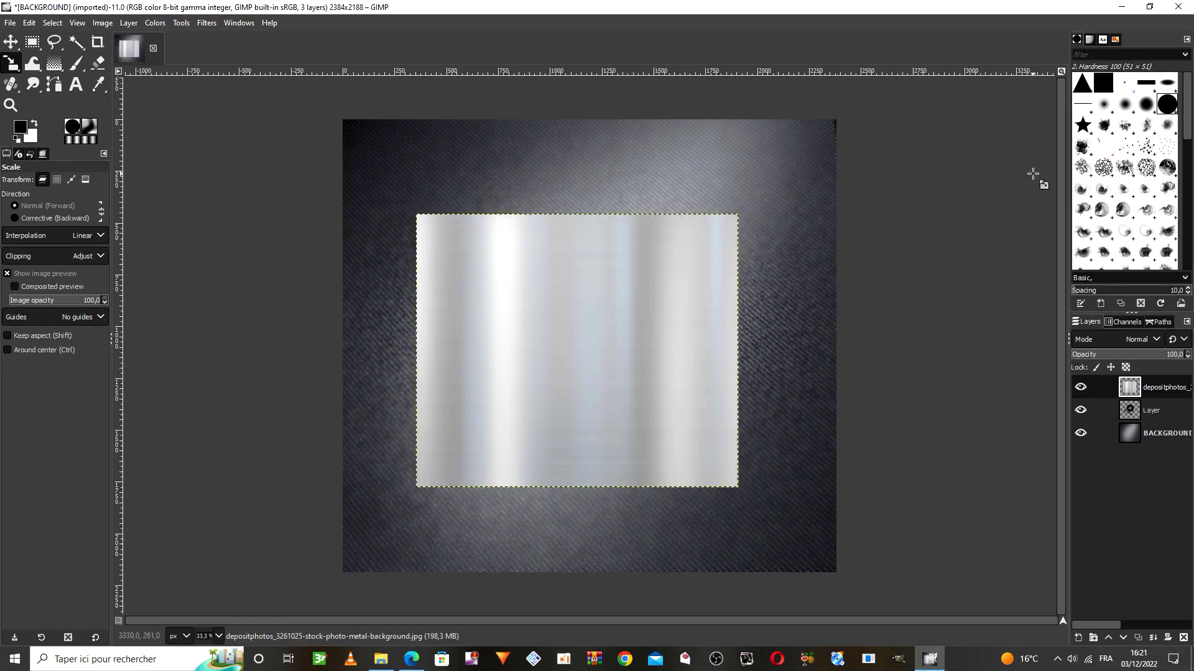
Step: Make the logo layer active and toggle layer visibility to inspect the logo
{"action": "right_click", "coordinate": [1151, 391]}
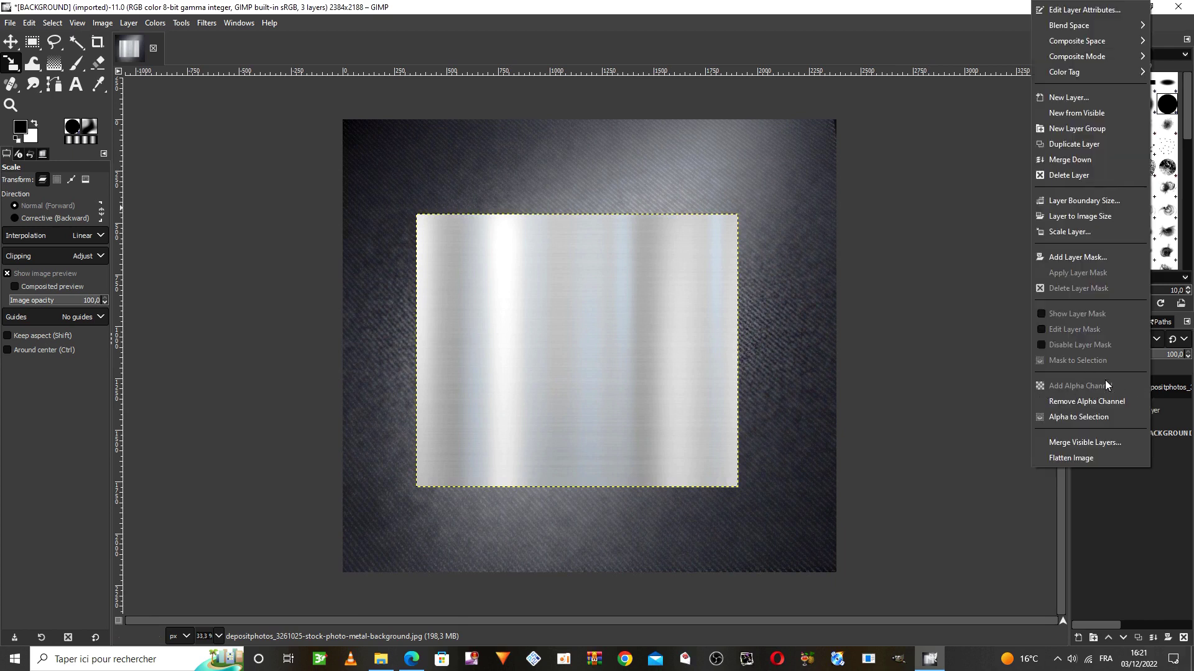
{"action": "left_click", "coordinate": [989, 381]}
{"action": "left_click", "coordinate": [1135, 411]}
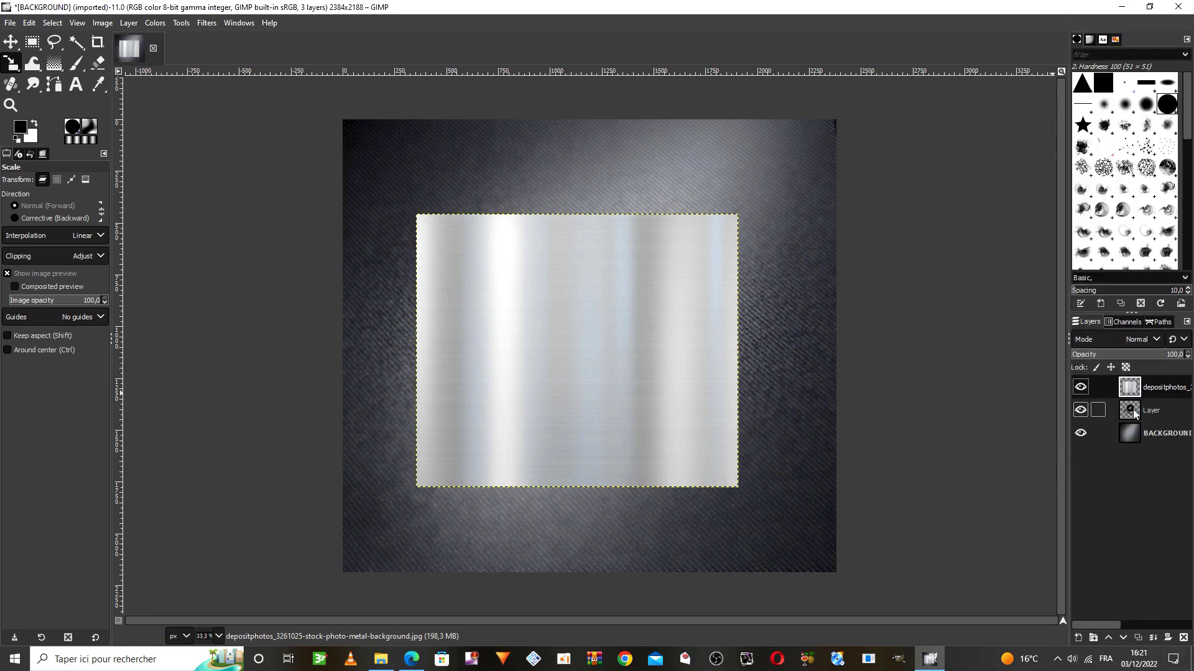
{"action": "left_click", "coordinate": [1082, 390]}
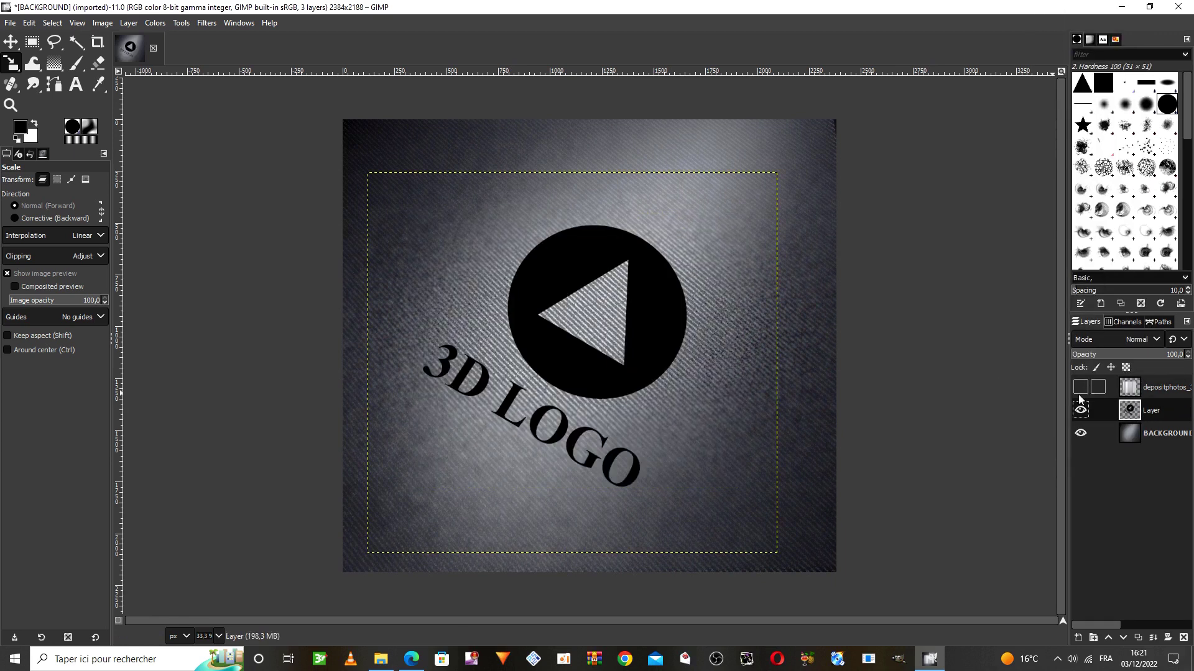
{"action": "left_click", "coordinate": [1081, 412]}
{"action": "left_click", "coordinate": [1081, 411]}
{"action": "left_click", "coordinate": [1081, 412]}
{"action": "left_click", "coordinate": [1081, 411]}
Step: Load the logo layer's Alpha to Selection, then show and activate the metal layer
{"action": "right_click", "coordinate": [1124, 413]}
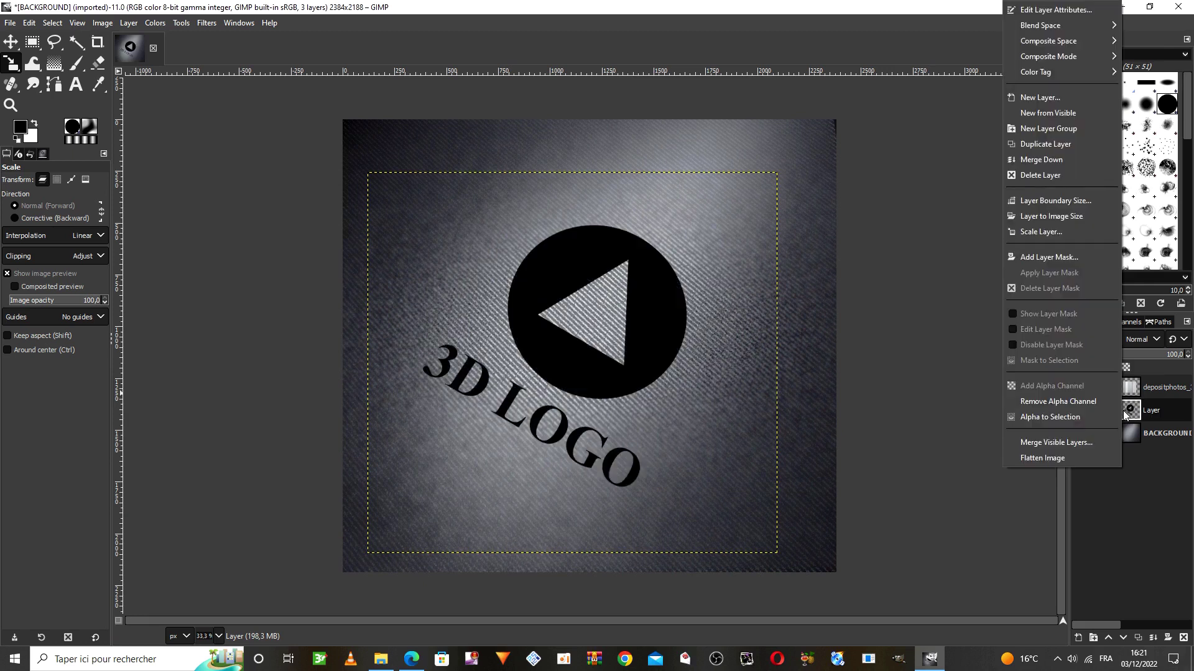
{"action": "left_click", "coordinate": [1061, 418]}
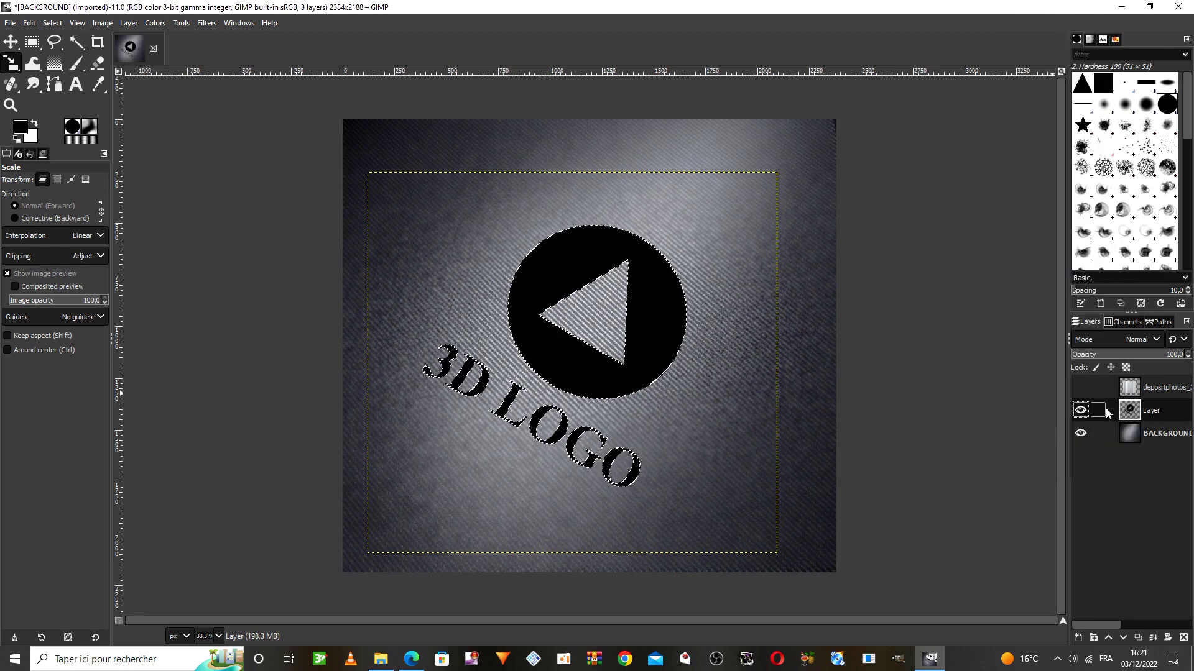
{"action": "left_click", "coordinate": [1081, 387]}
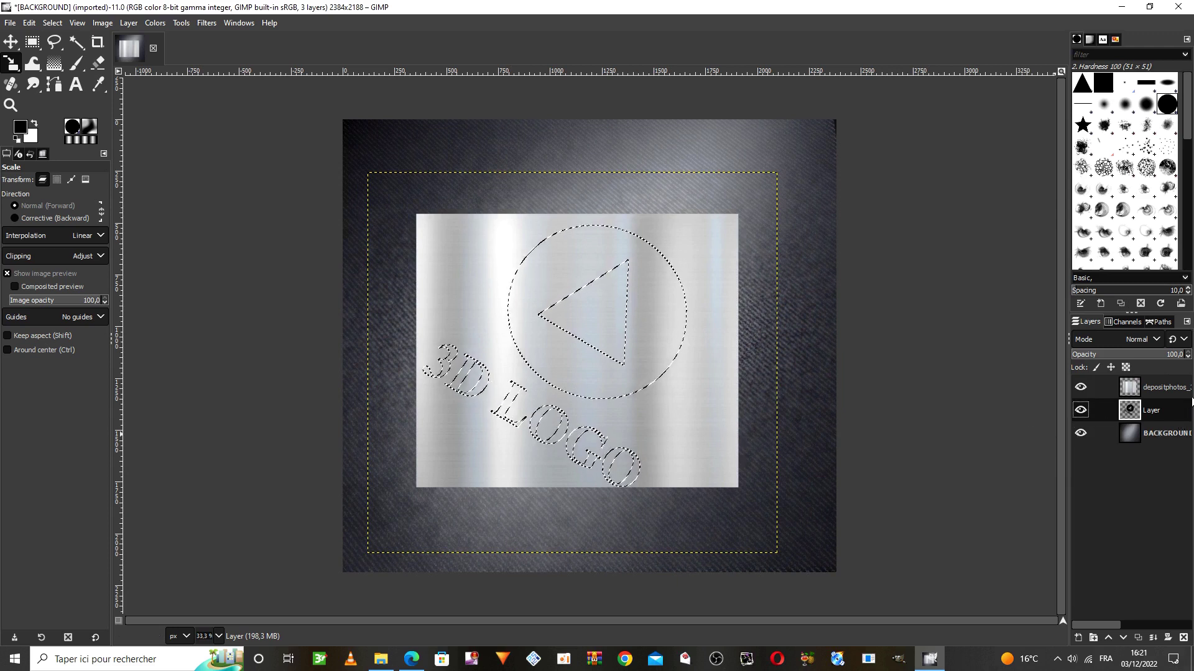
{"action": "left_click", "coordinate": [1164, 389]}
{"action": "left_click", "coordinate": [1163, 389]}
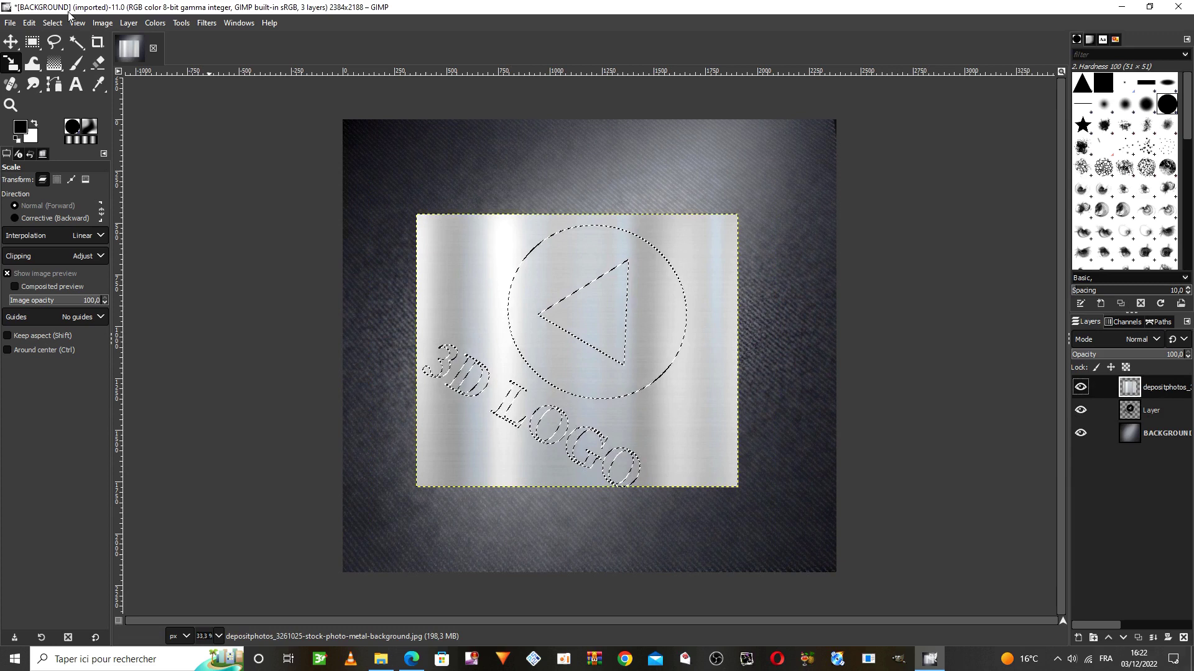
Step: Invert the selection, cut away the metal outside the logo, then select none
{"action": "left_click", "coordinate": [52, 27]}
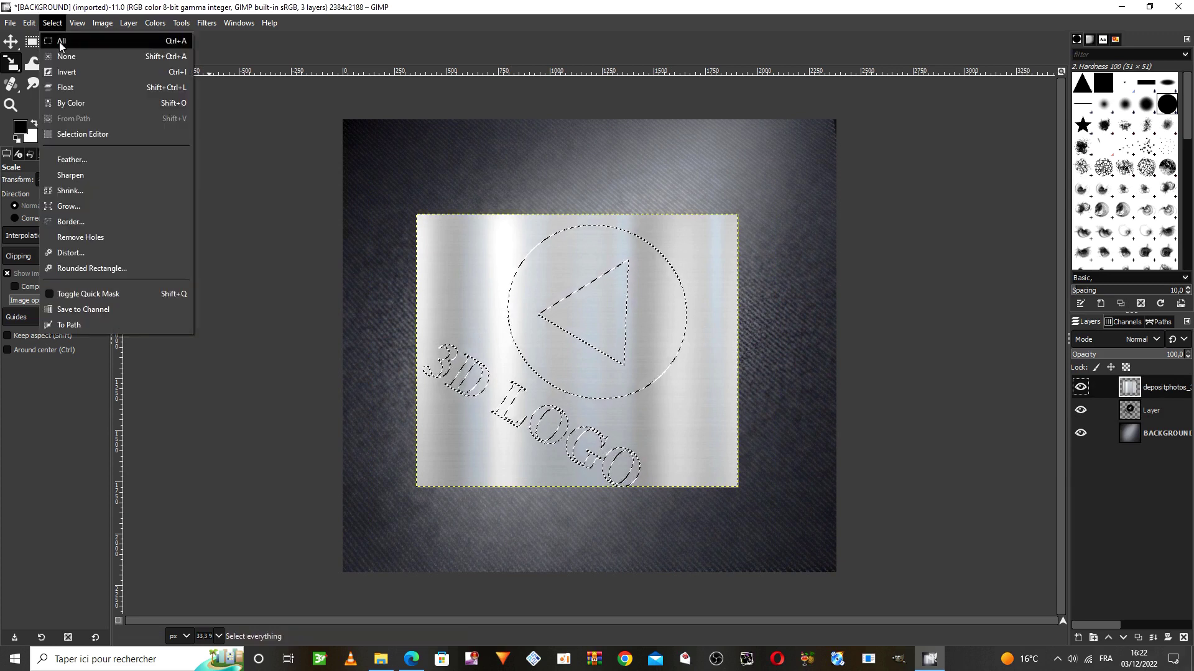
{"action": "left_click", "coordinate": [97, 71]}
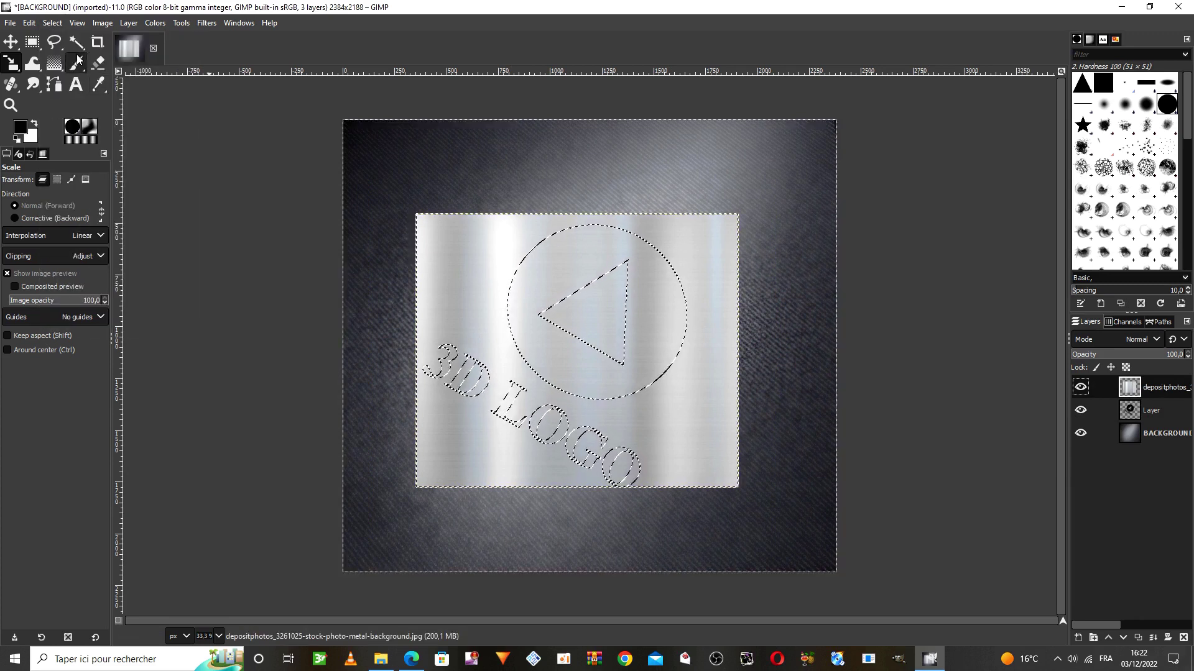
{"action": "left_click", "coordinate": [29, 22]}
{"action": "left_click", "coordinate": [40, 94]}
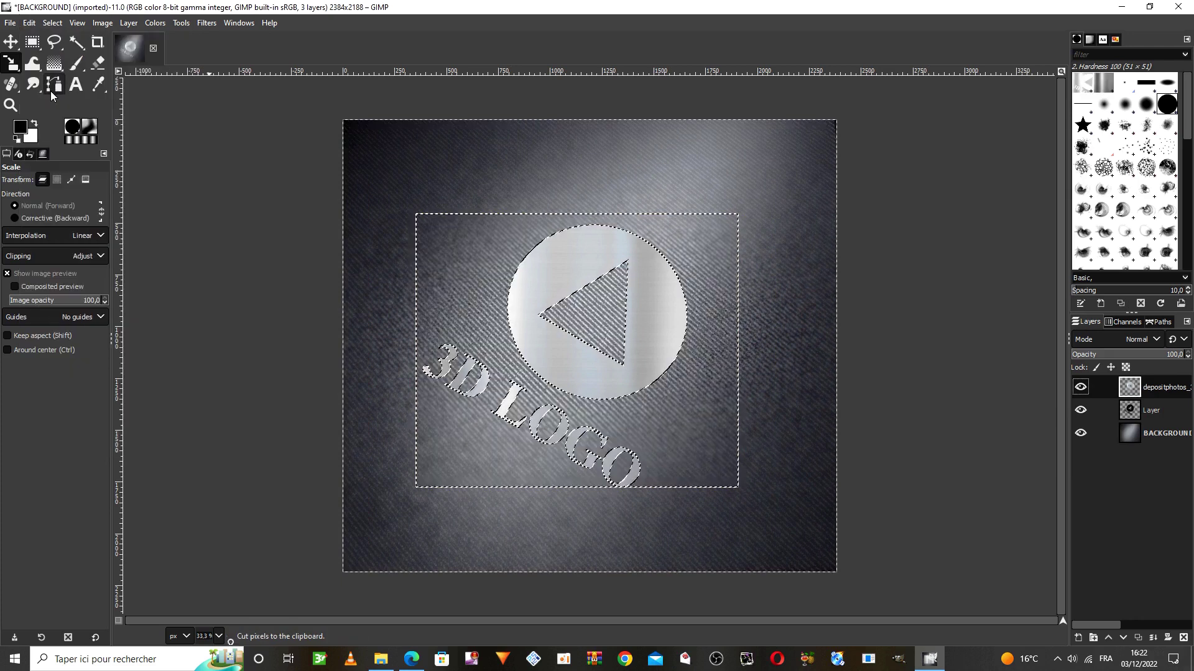
{"action": "left_click", "coordinate": [62, 24]}
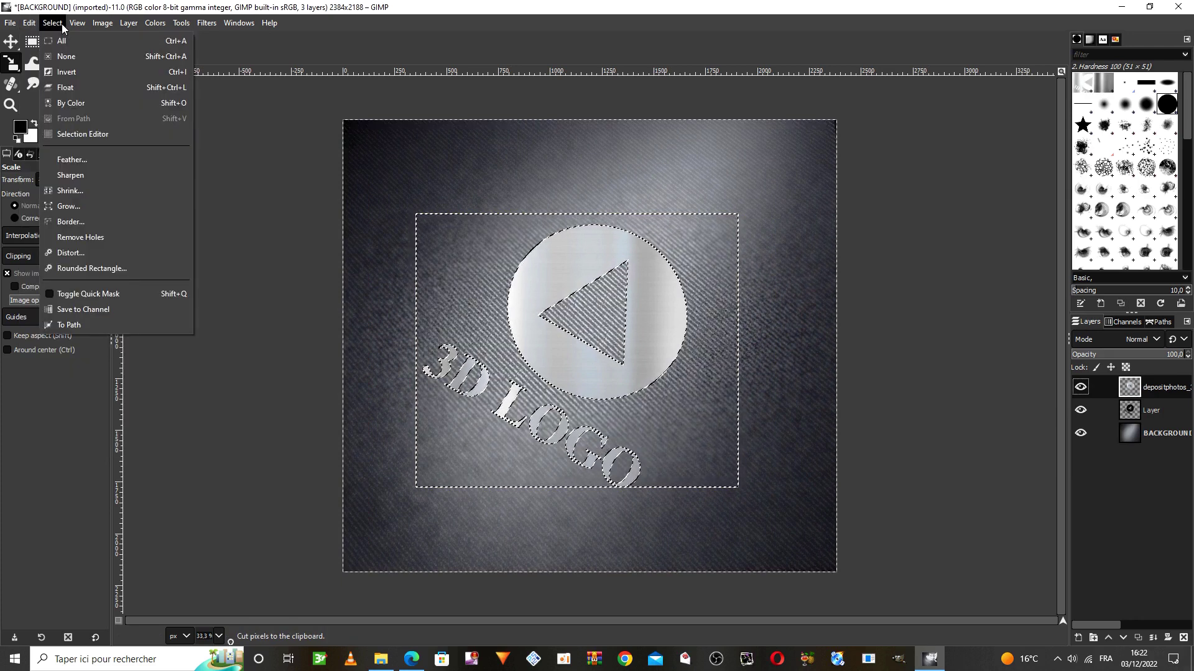
{"action": "left_click", "coordinate": [66, 56]}
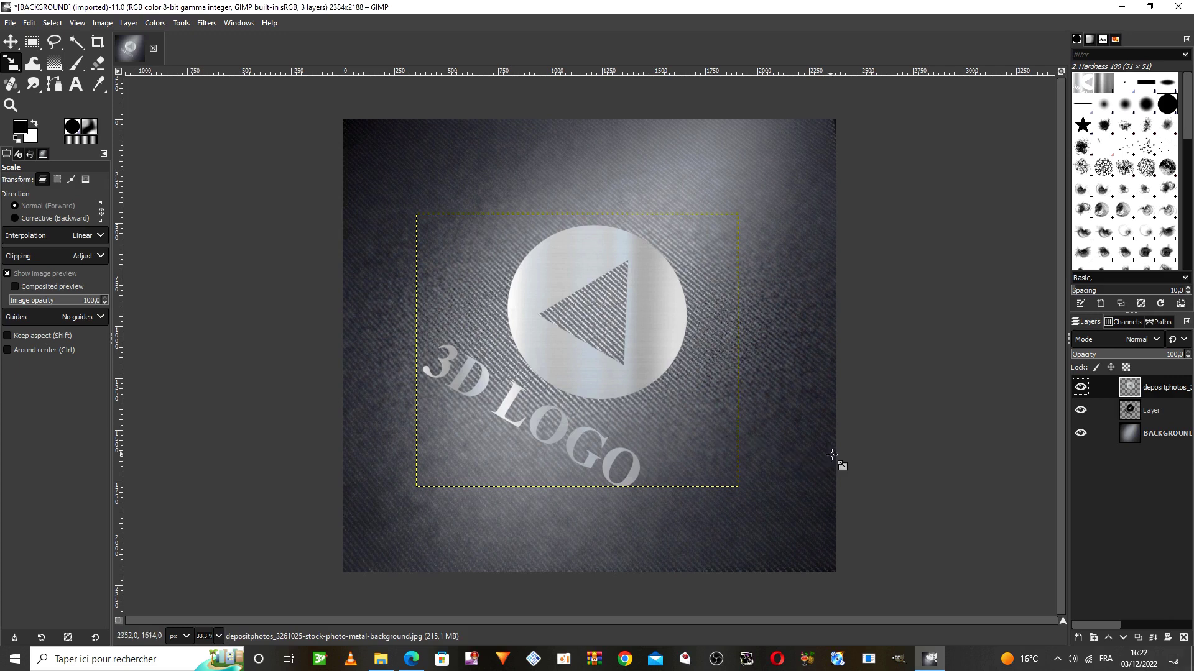
Step: Offset the metal logo layer a few pixels up and left over the black logo
{"action": "left_click", "coordinate": [11, 46]}
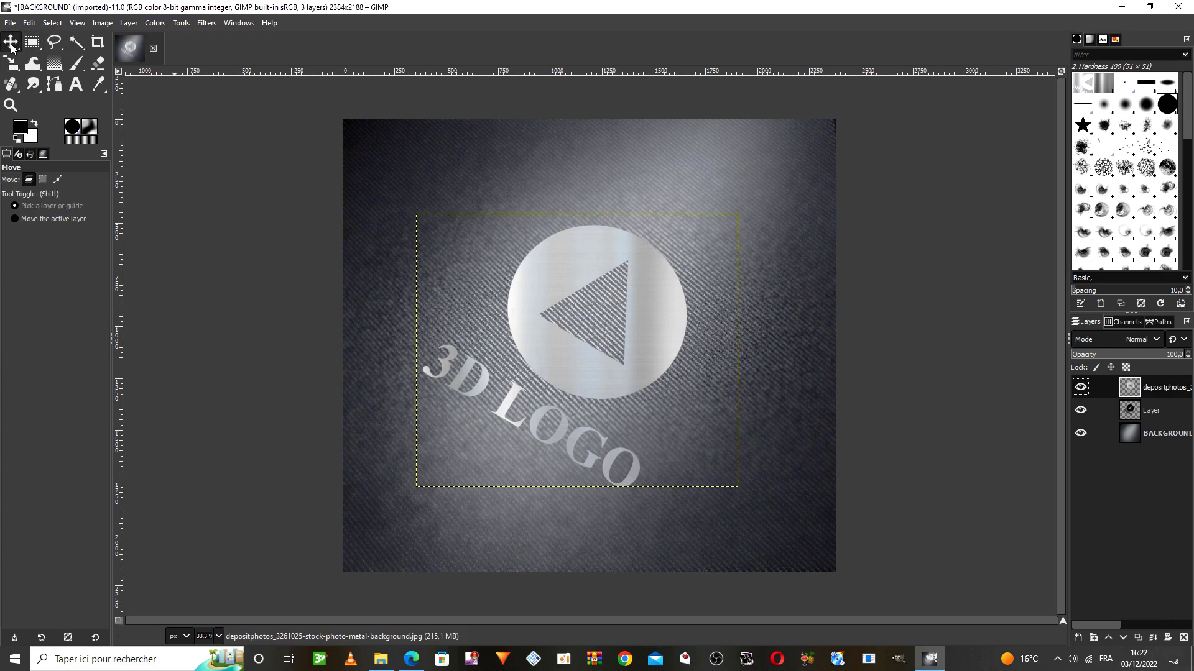
{"action": "left_click", "coordinate": [1080, 387]}
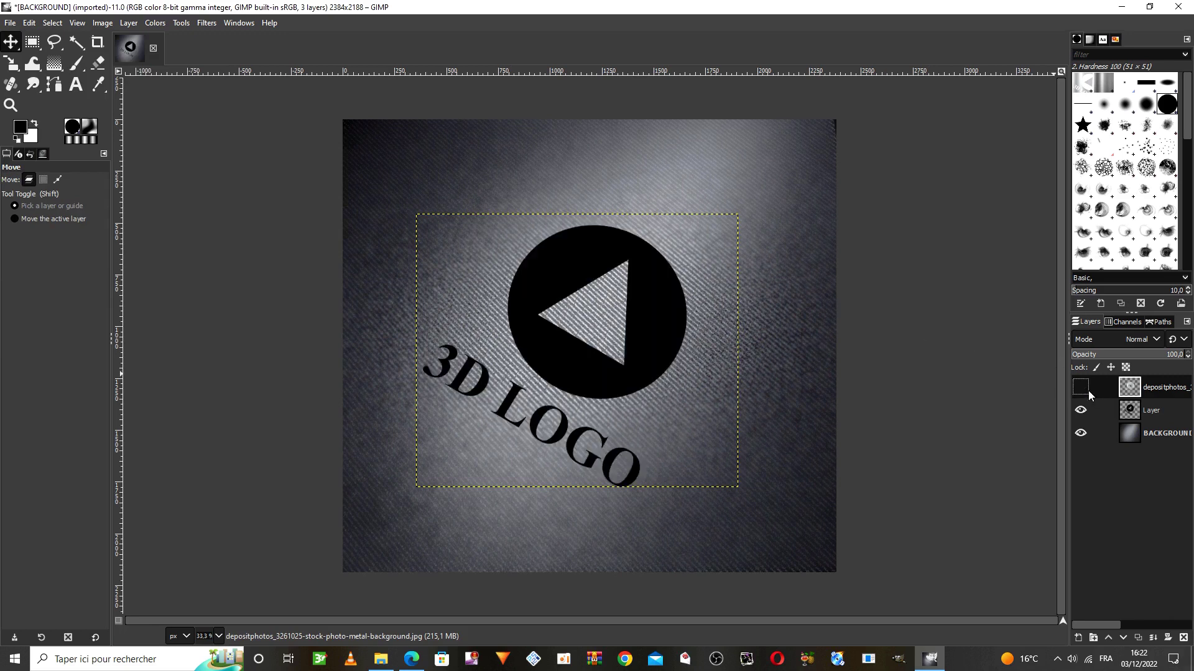
{"action": "left_click", "coordinate": [1080, 386]}
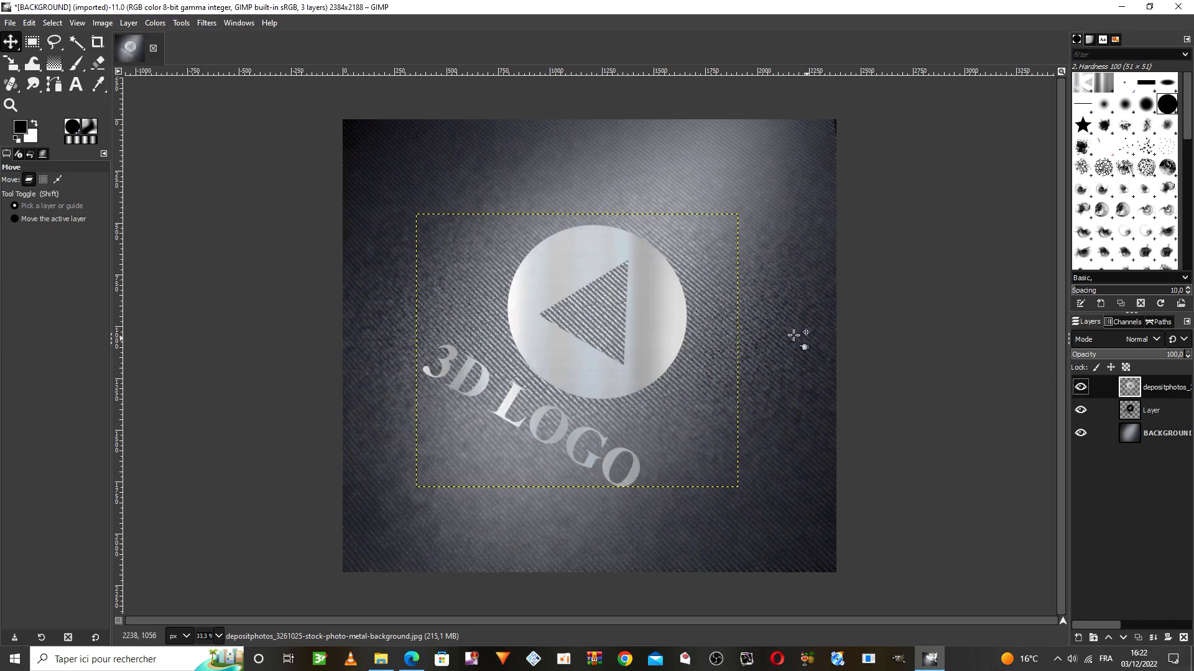
{"action": "left_click_drag", "start_coordinate": [672, 326], "coordinate": [669, 316]}
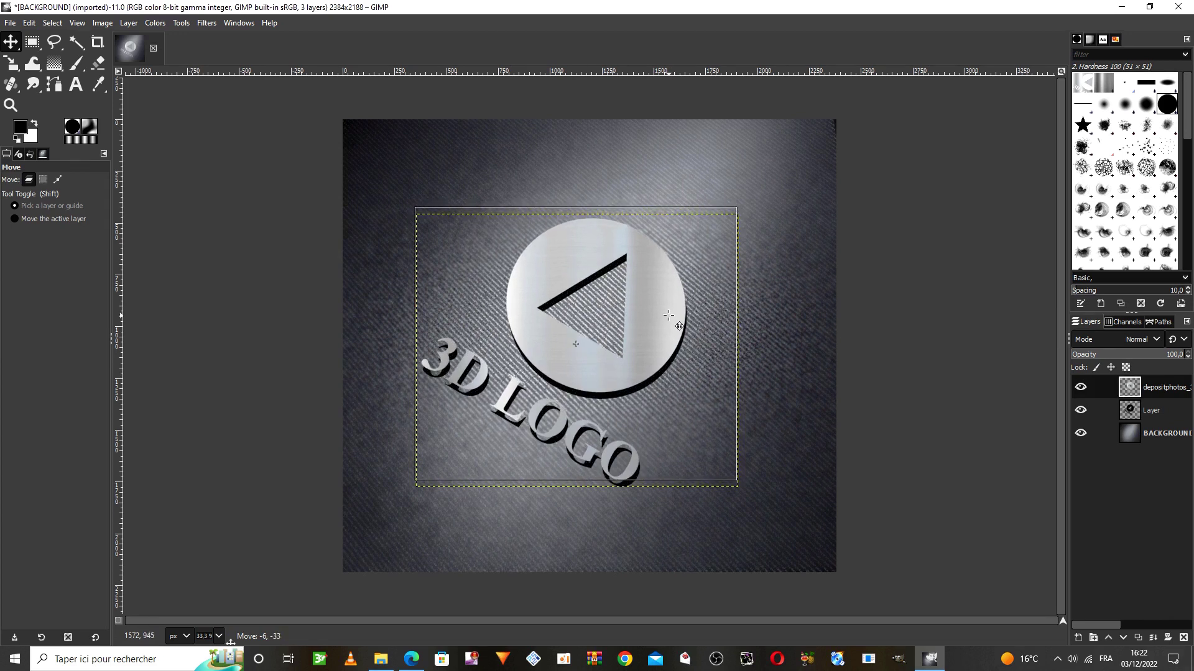
{"action": "left_click_drag", "start_coordinate": [669, 316], "coordinate": [668, 314]}
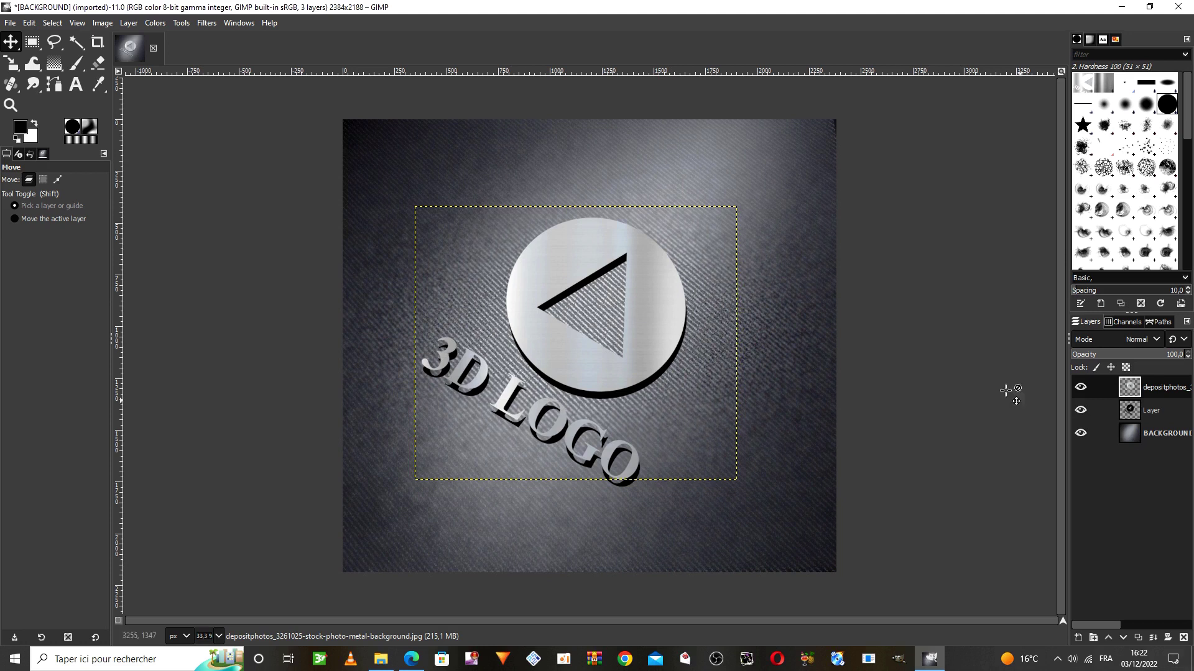
Step: Open Filters > Light and Shadow > Long Shadow and zoom to 200 % on the letters
{"action": "left_click", "coordinate": [207, 23]}
{"action": "mouse_move", "coordinate": [251, 159]}
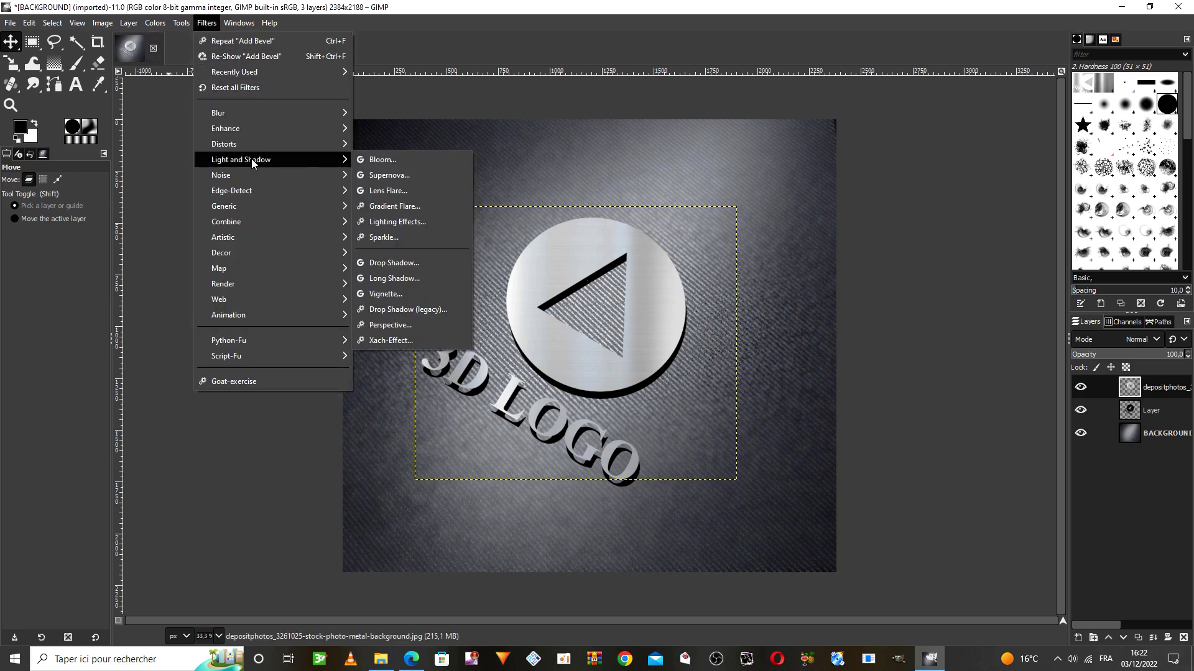
{"action": "left_click", "coordinate": [410, 284]}
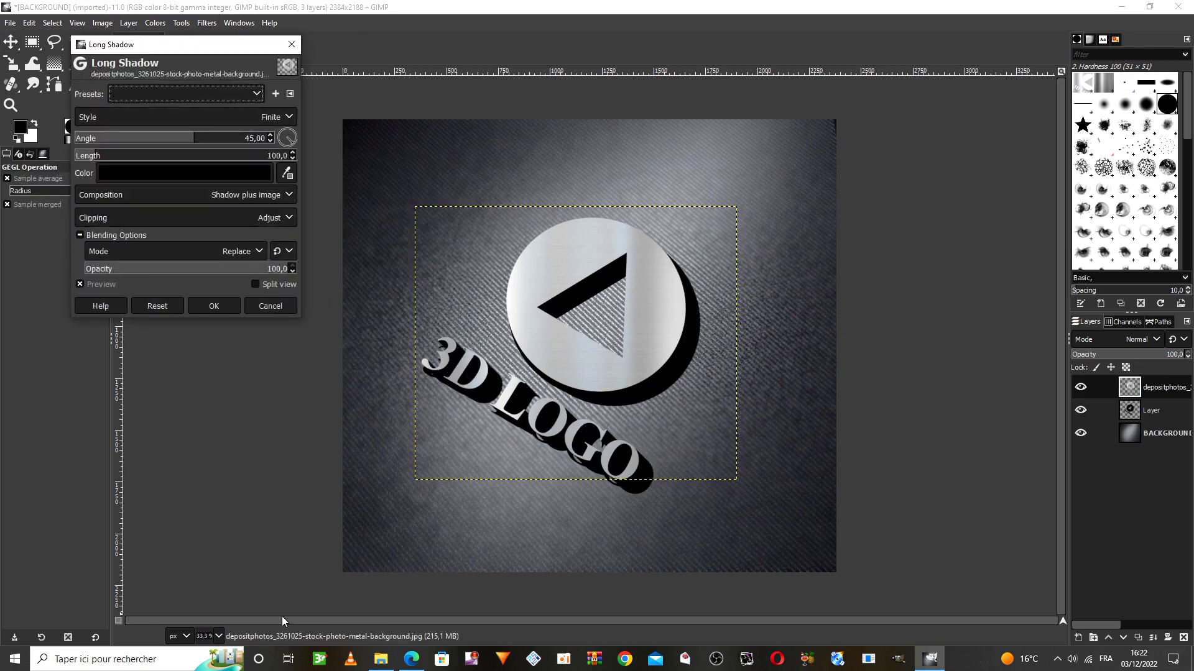
{"action": "left_click", "coordinate": [219, 636]}
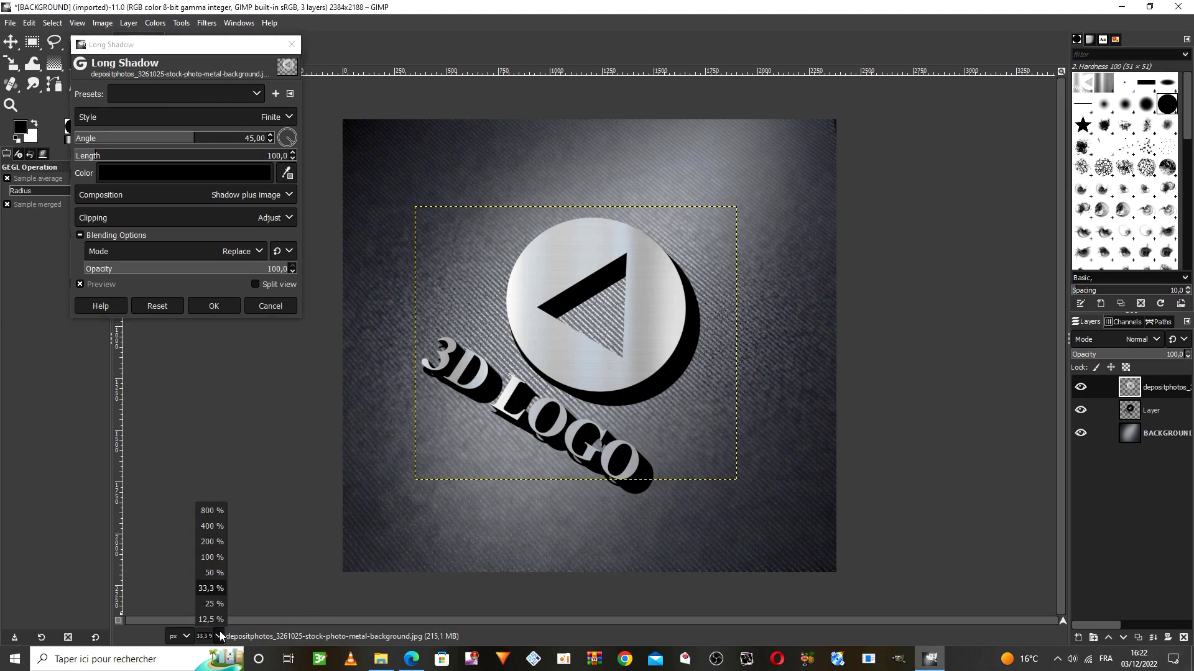
{"action": "left_click", "coordinate": [214, 543]}
{"action": "scroll", "coordinate": [340, 464], "scroll_direction": "down", "scroll_amount": 10}
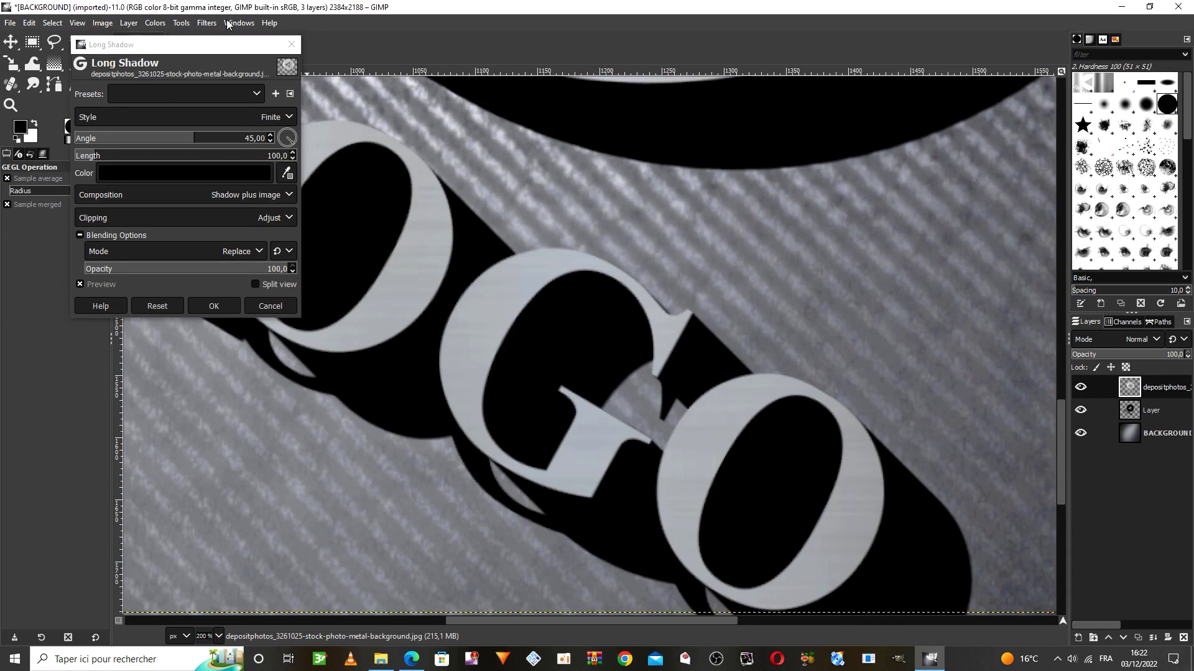
{"action": "left_click_drag", "start_coordinate": [230, 39], "coordinate": [189, 11]}
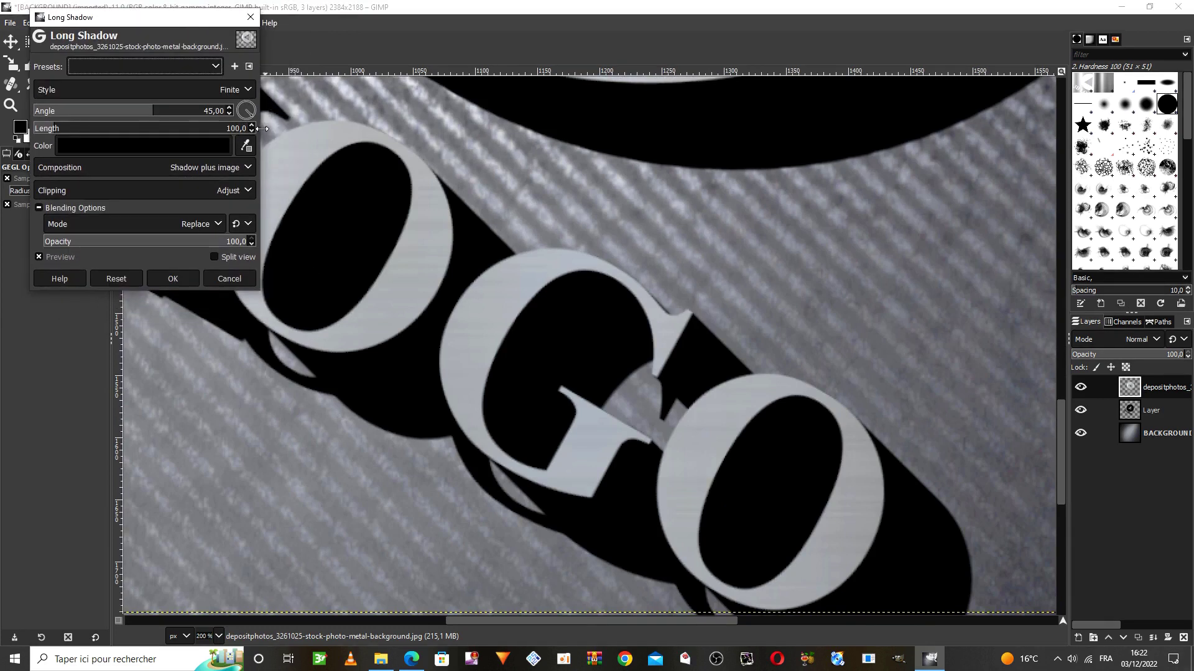
Step: Set a rough shadow angle, length 37,8 and dark brown colour 372d00
{"action": "left_click_drag", "start_coordinate": [253, 122], "coordinate": [246, 123]}
{"action": "left_click_drag", "start_coordinate": [54, 133], "coordinate": [39, 129]}
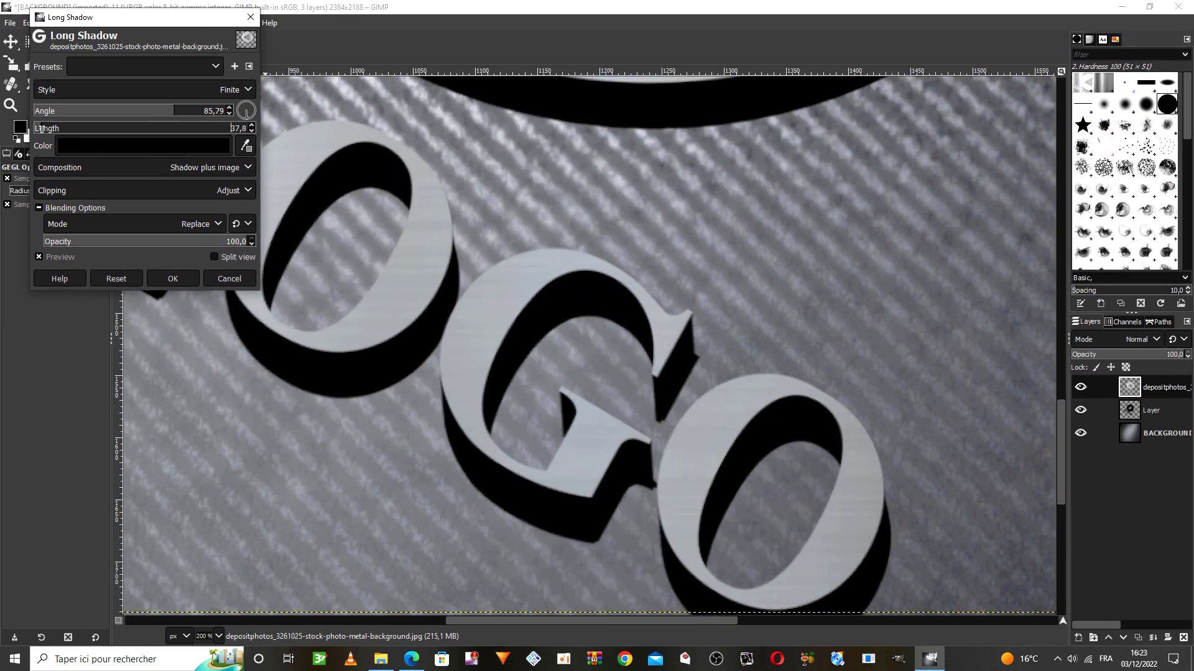
{"action": "left_click", "coordinate": [199, 148]}
{"action": "mouse_move", "coordinate": [177, 173]}
{"action": "left_mouse_down"}
{"action": "mouse_move", "coordinate": [192, 200]}
{"action": "mouse_move", "coordinate": [181, 190]}
{"action": "left_mouse_up"}
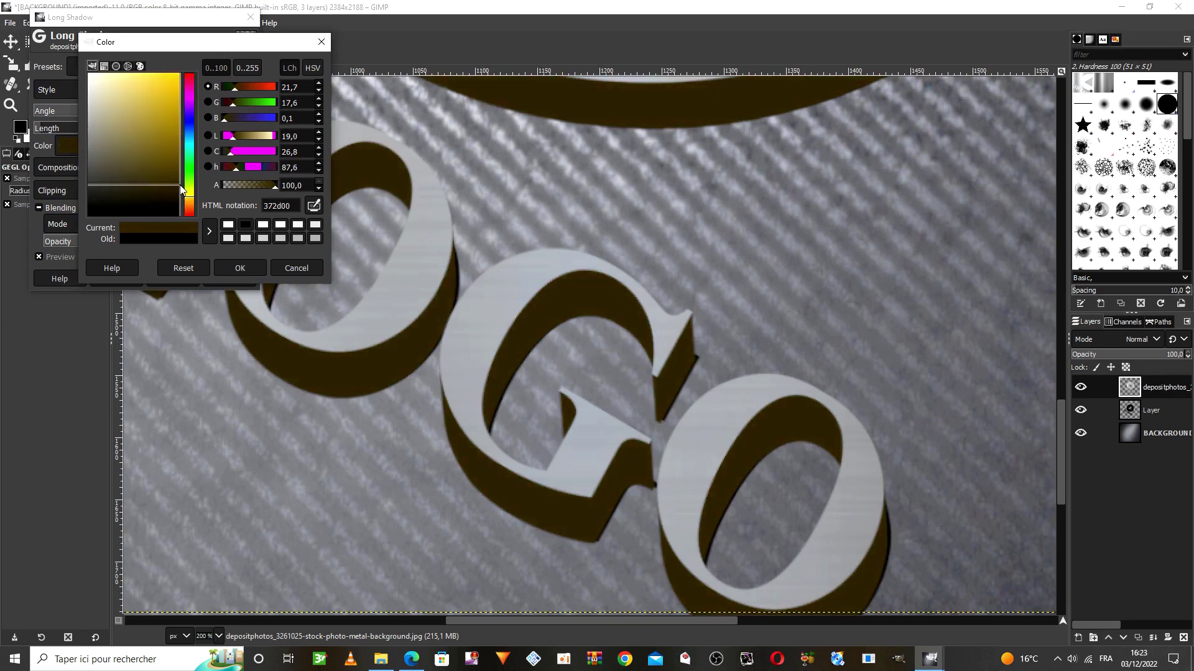
{"action": "left_click", "coordinate": [229, 271]}
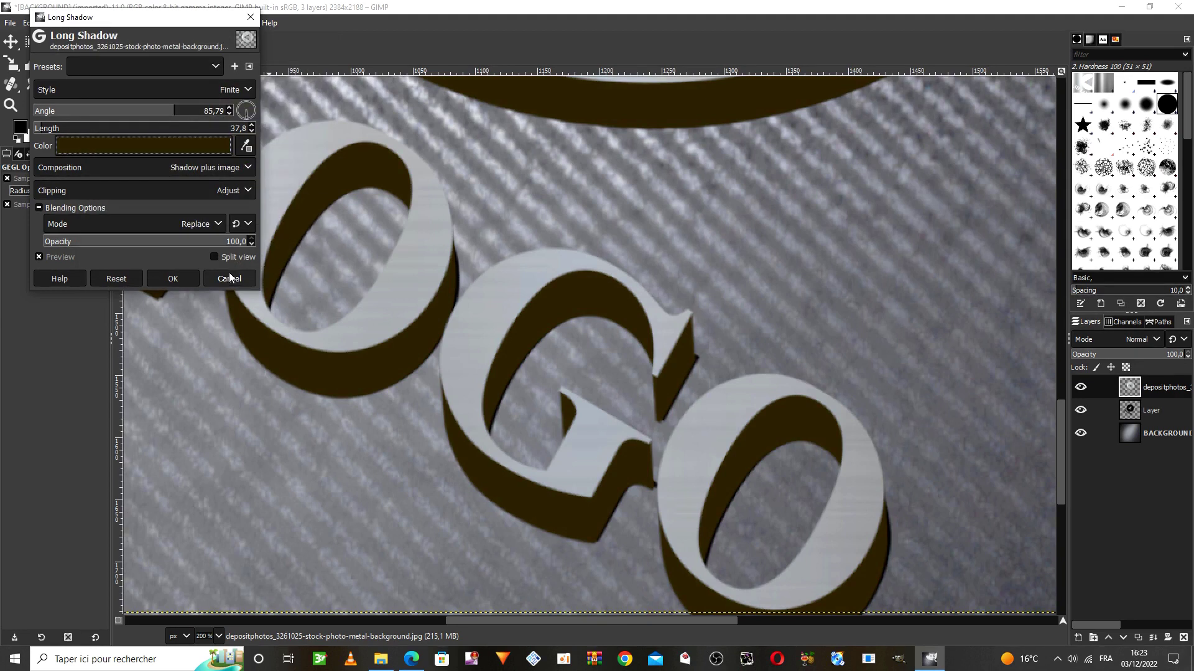
{"action": "left_click_drag", "start_coordinate": [220, 22], "coordinate": [215, 19]}
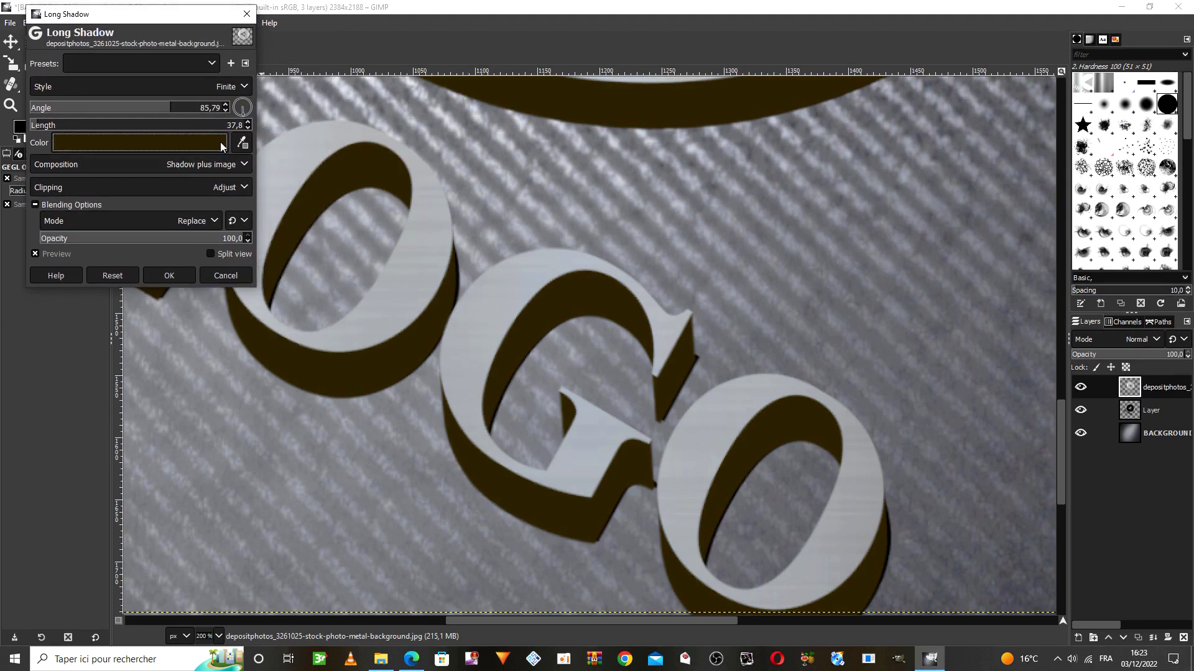
Step: Fine-tune the shadow angle to 79,73 and apply the long shadow
{"action": "left_click", "coordinate": [245, 118]}
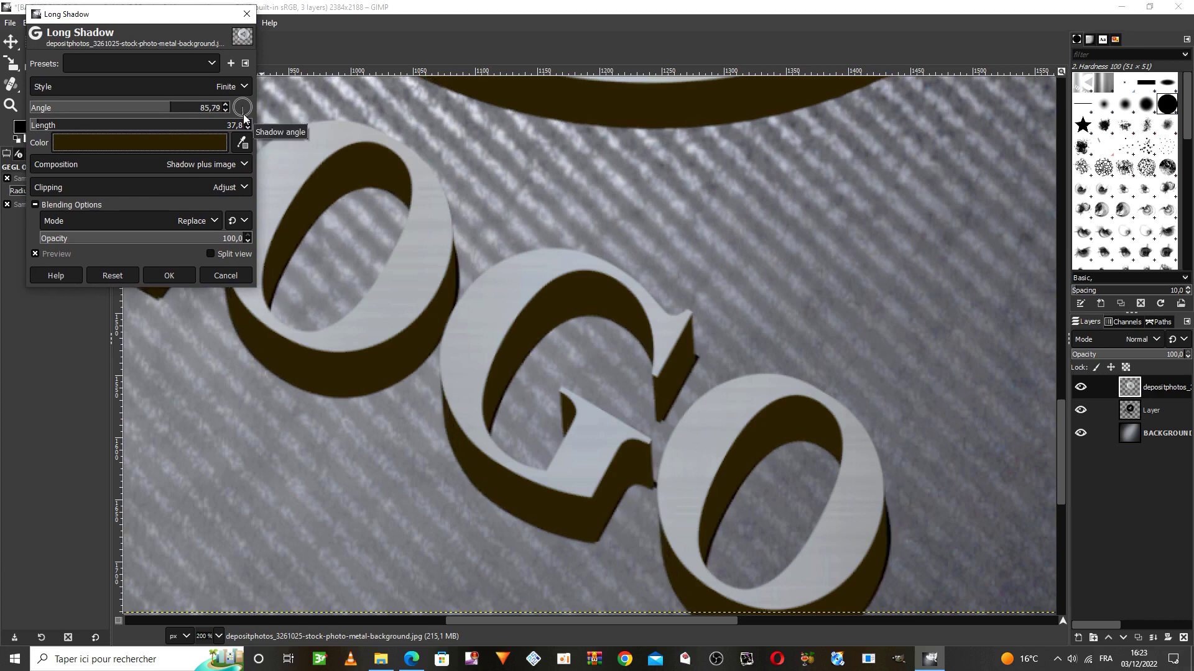
{"action": "left_click", "coordinate": [245, 118]}
{"action": "left_click", "coordinate": [245, 118]}
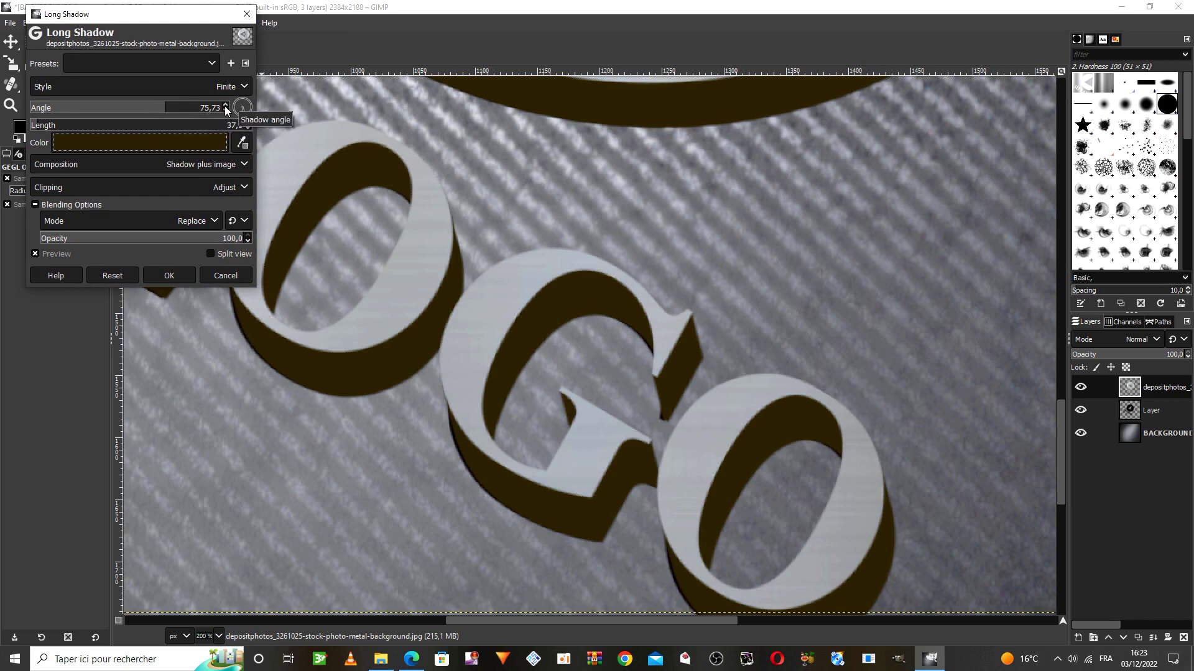
{"action": "left_click", "coordinate": [225, 105]}
{"action": "left_click", "coordinate": [225, 104]}
{"action": "left_click", "coordinate": [225, 104]}
{"action": "left_click", "coordinate": [226, 105]}
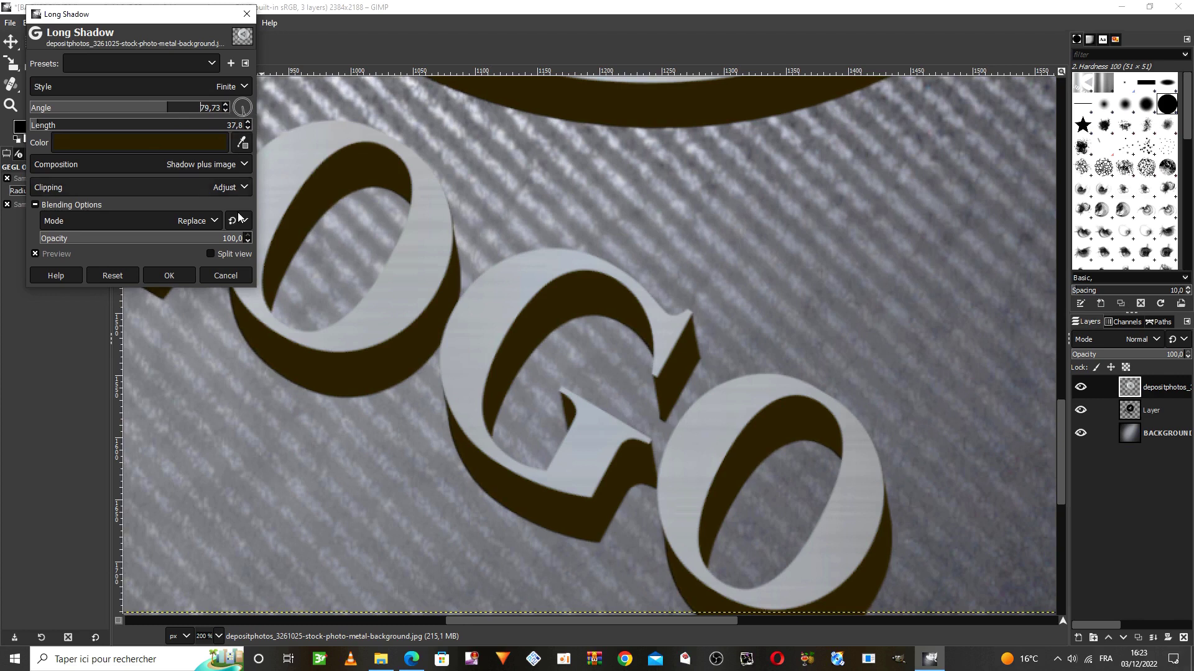
{"action": "left_click", "coordinate": [185, 271]}
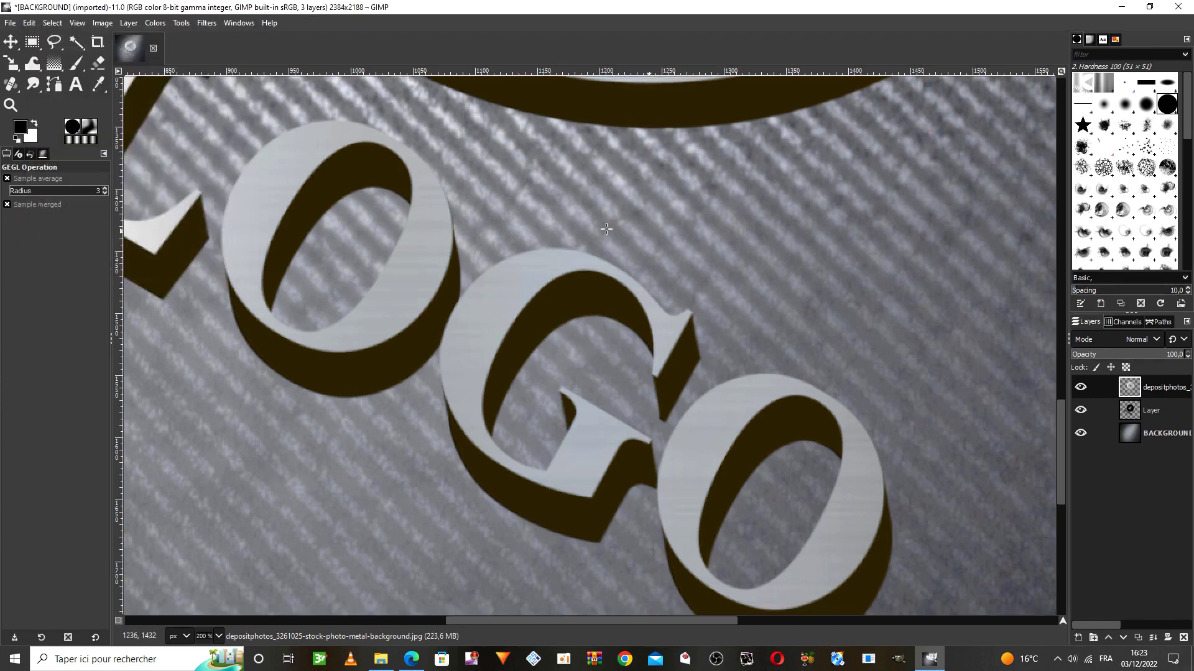
Step: Compare the image with and without the black logo layer, then zoom out to 33,3 %
{"action": "left_click", "coordinate": [1083, 409]}
{"action": "left_click", "coordinate": [1083, 409]}
{"action": "left_click", "coordinate": [1084, 410]}
{"action": "left_click", "coordinate": [1085, 411]}
{"action": "left_click", "coordinate": [220, 635]}
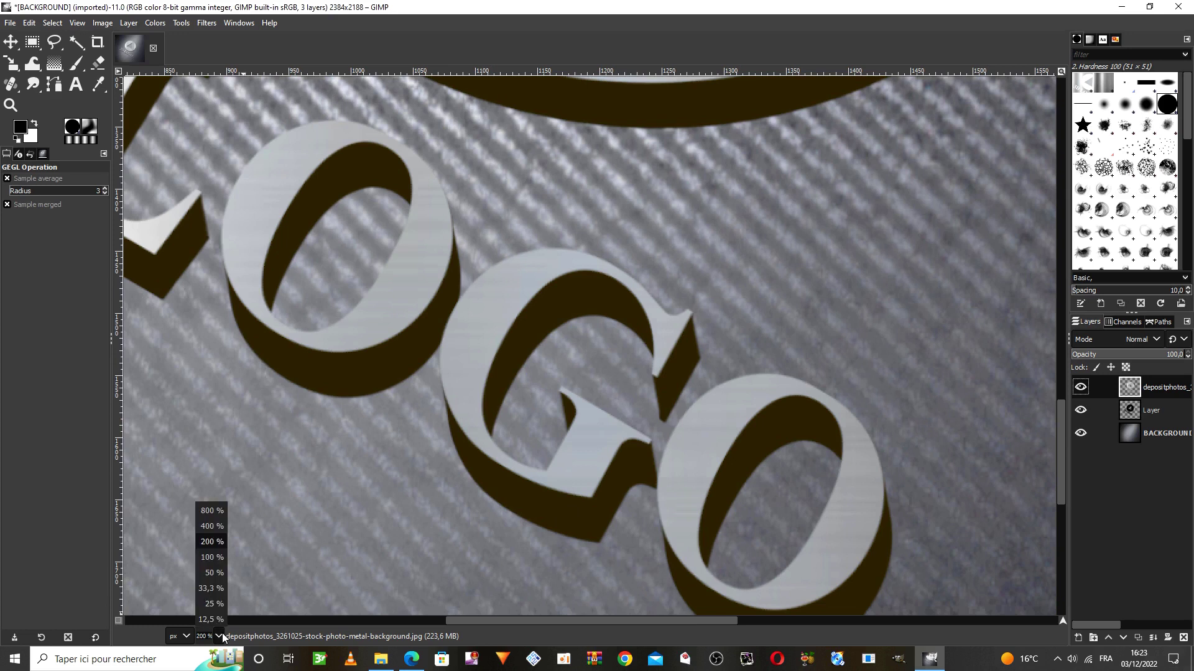
{"action": "left_click", "coordinate": [211, 586]}
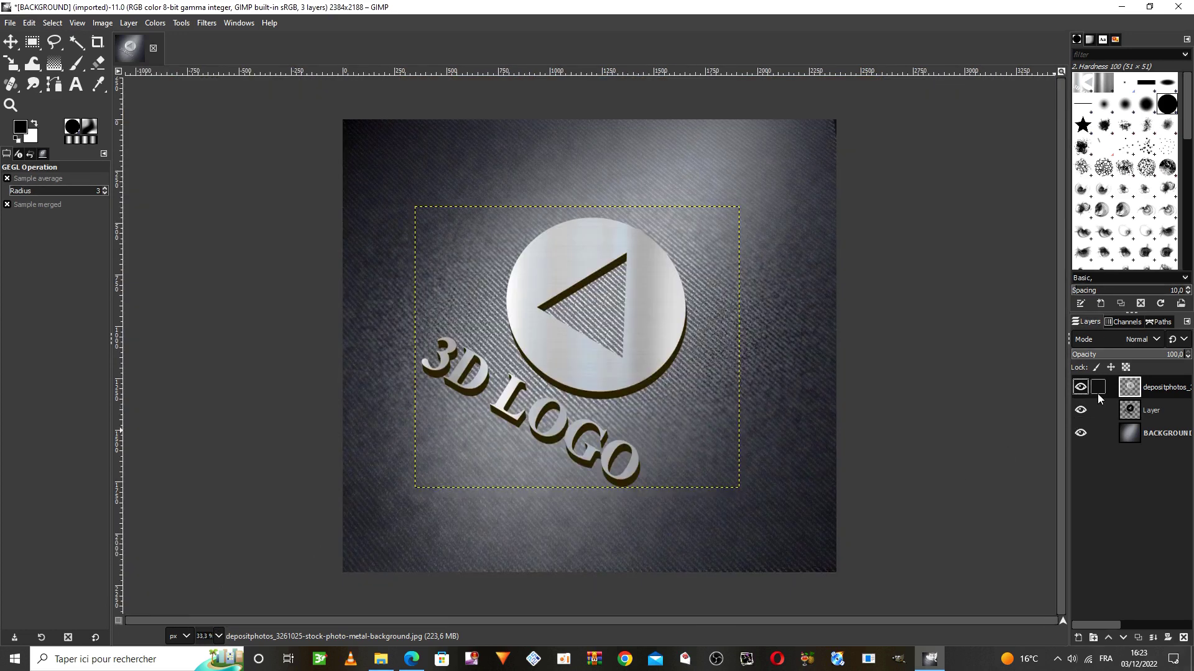
Step: Compare the metal layer's visibility and make the black logo layer active
{"action": "left_click", "coordinate": [1082, 386]}
{"action": "left_click", "coordinate": [1082, 387]}
{"action": "left_click", "coordinate": [1081, 386]}
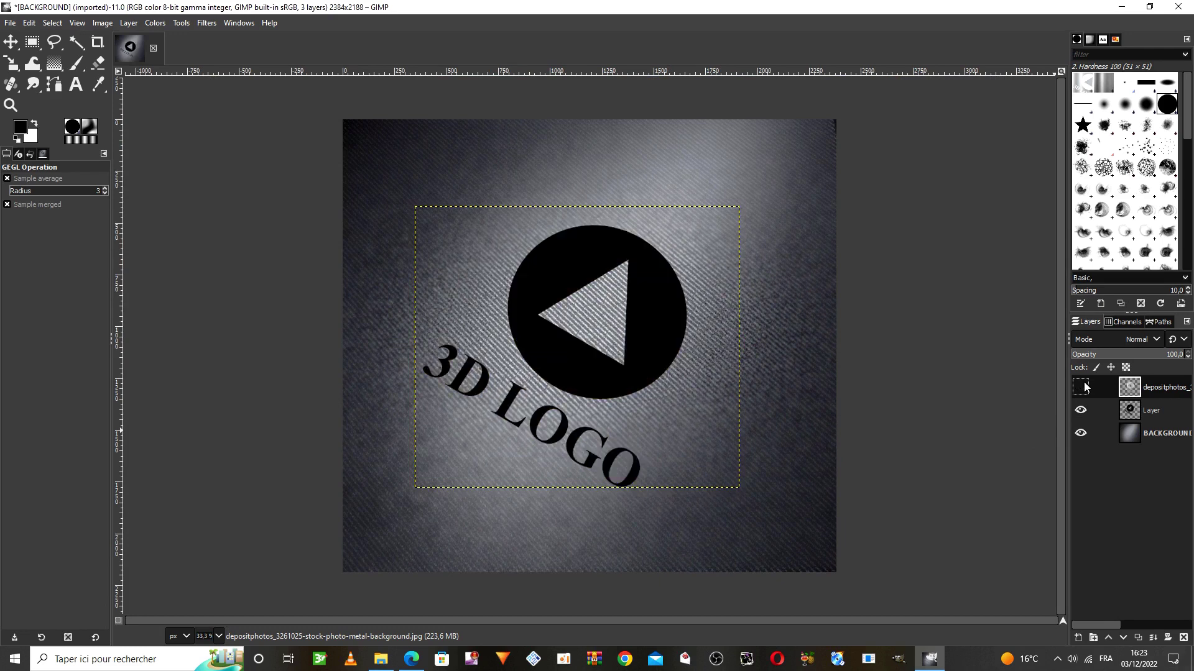
{"action": "left_click", "coordinate": [1081, 387]}
{"action": "left_click", "coordinate": [1140, 412]}
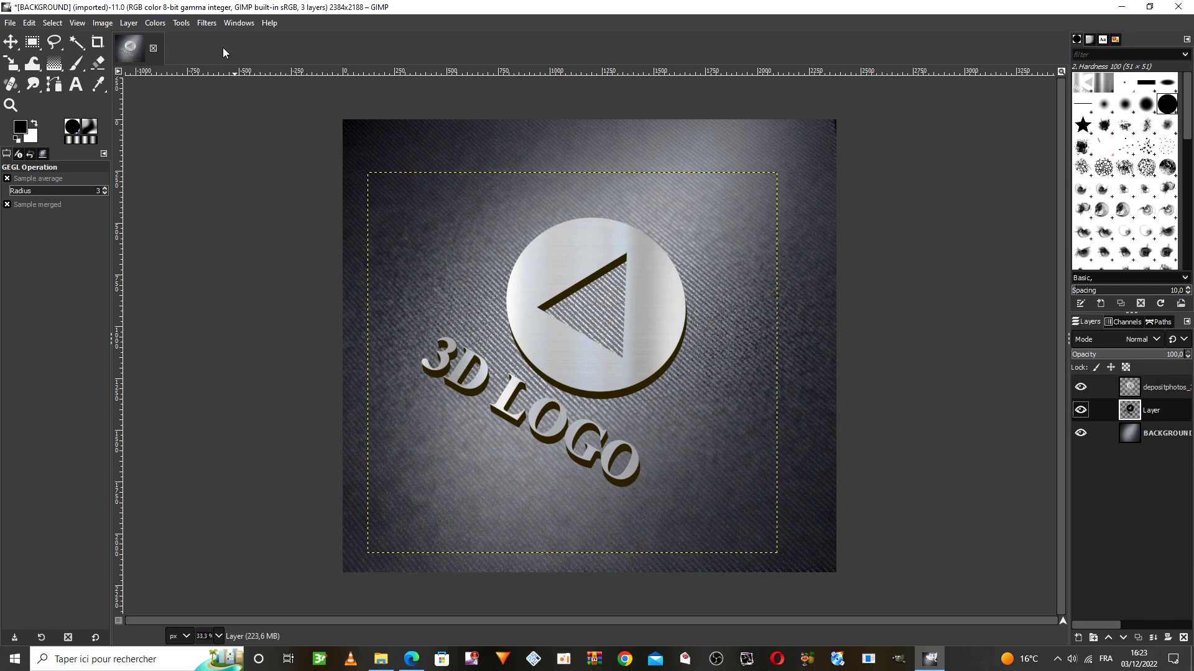
{"action": "left_click", "coordinate": [211, 24]}
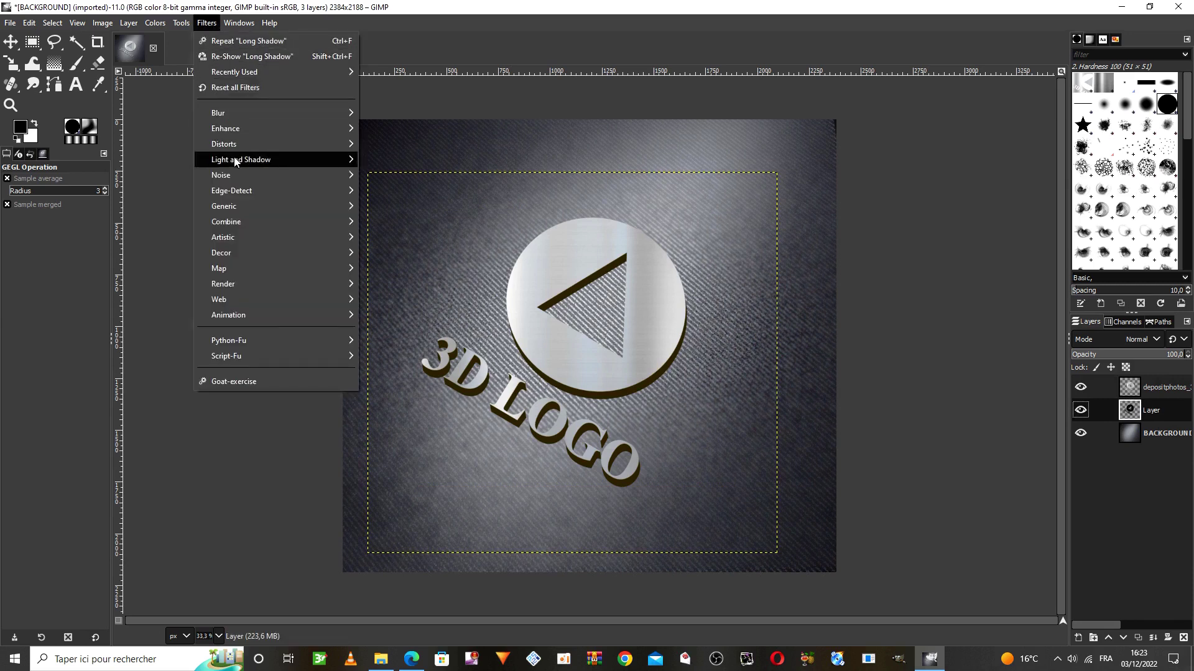
Step: Give the black layer a fading Long Shadow: angle 78,95, length 223,8, midpoint 0.547
{"action": "mouse_move", "coordinate": [235, 161]}
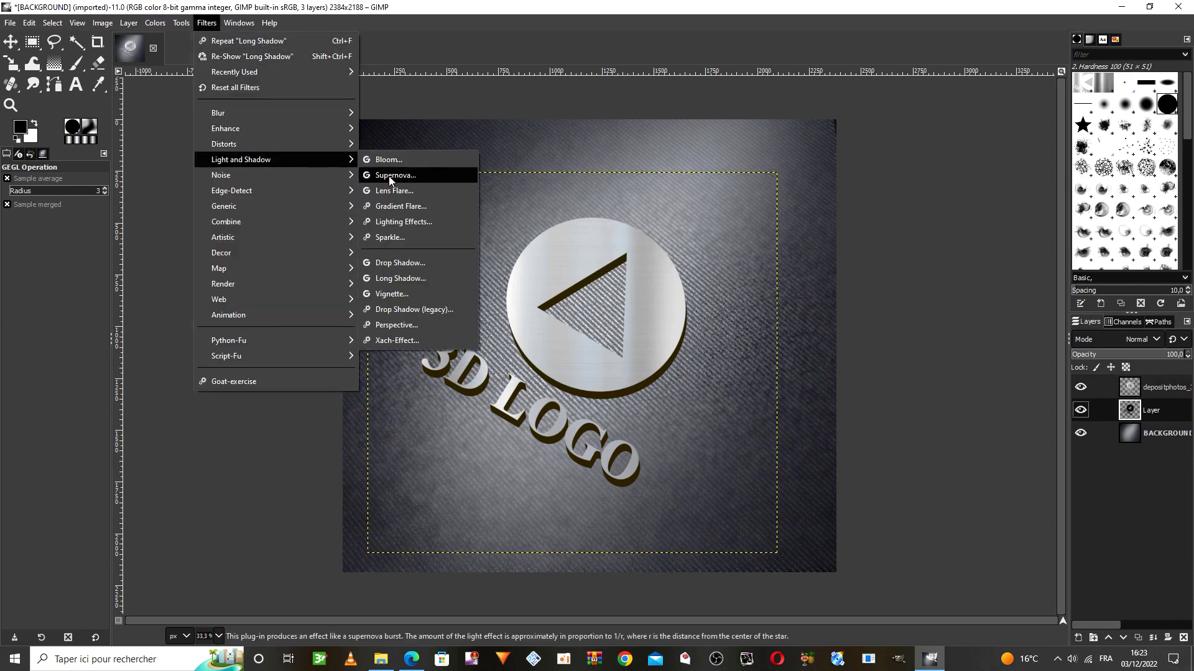
{"action": "left_click", "coordinate": [414, 278]}
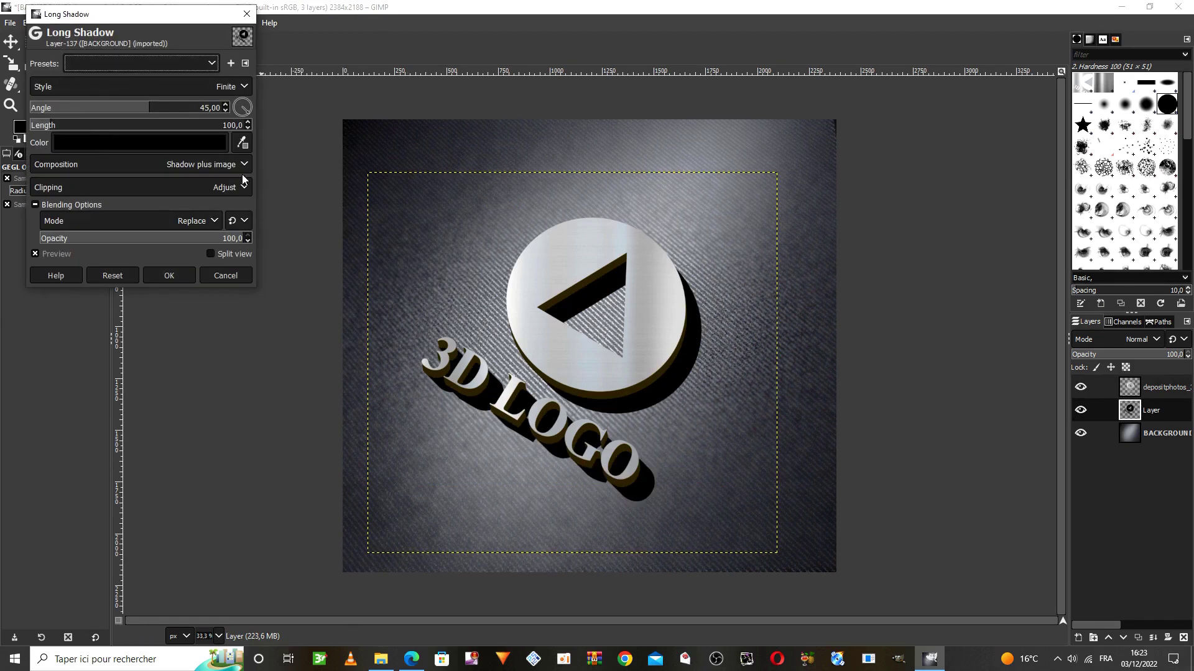
{"action": "left_click", "coordinate": [137, 83]}
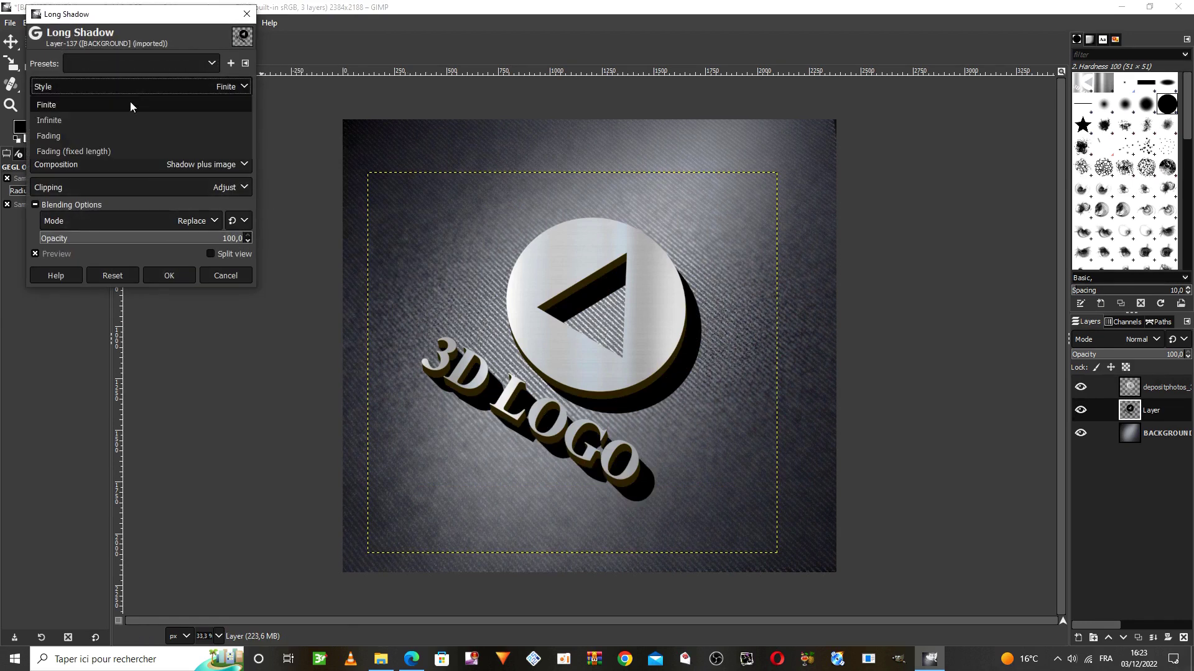
{"action": "left_click", "coordinate": [105, 153]}
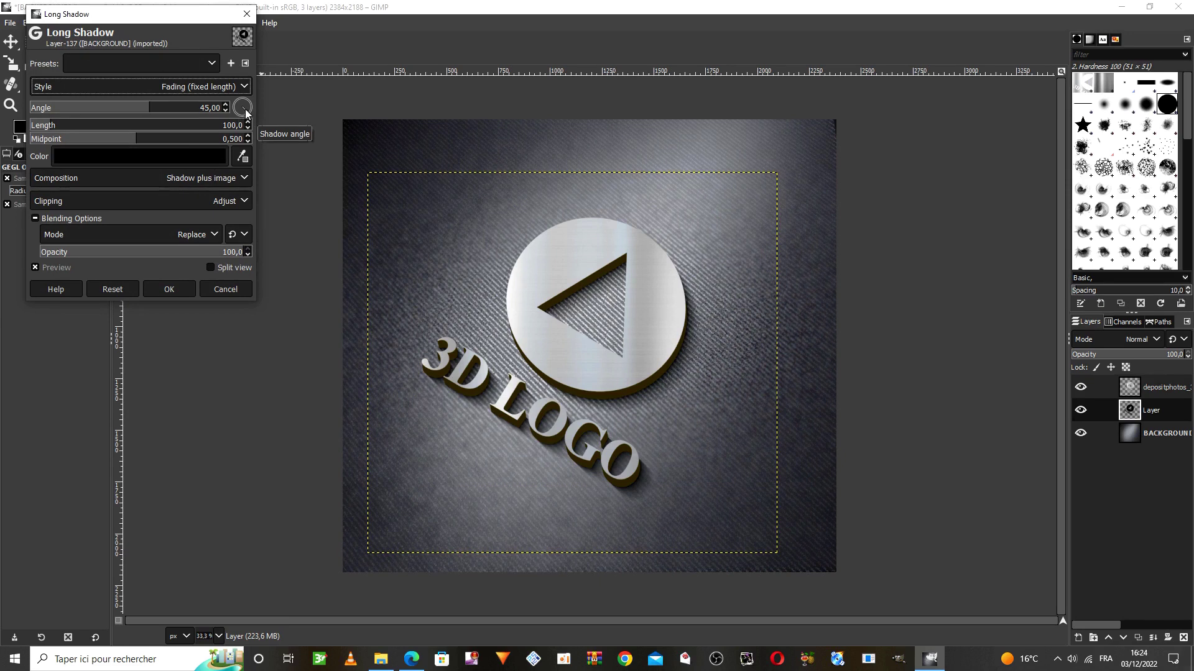
{"action": "left_click_drag", "start_coordinate": [246, 112], "coordinate": [250, 124]}
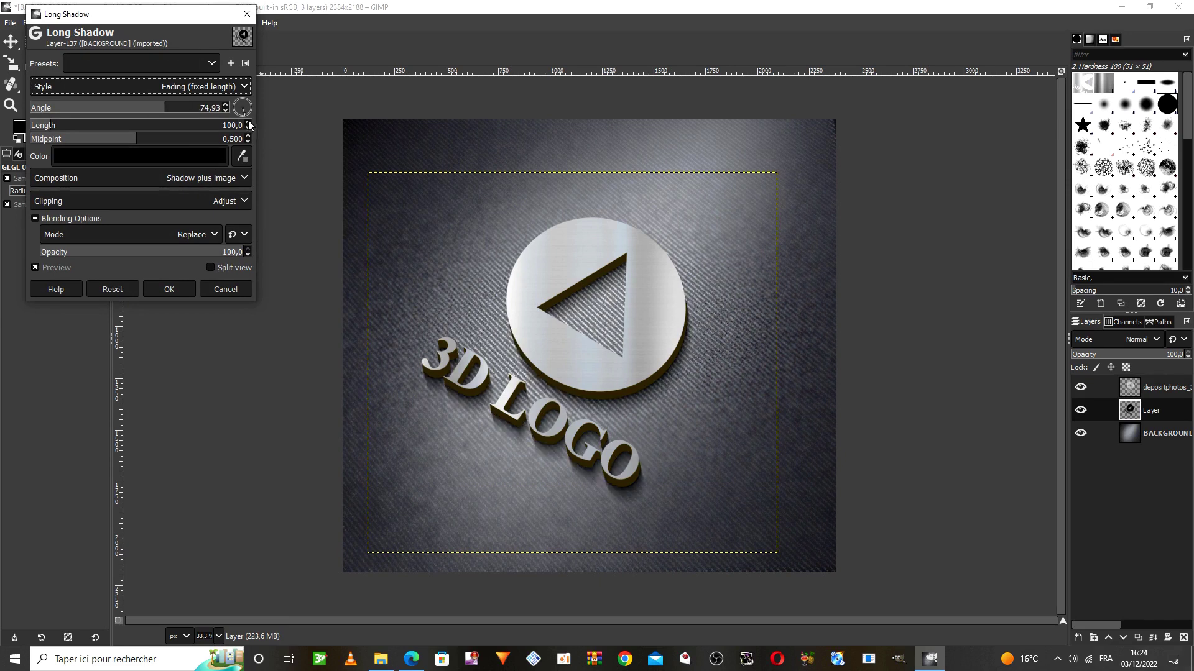
{"action": "left_click_drag", "start_coordinate": [249, 125], "coordinate": [247, 125]}
{"action": "left_click_drag", "start_coordinate": [67, 127], "coordinate": [73, 129]}
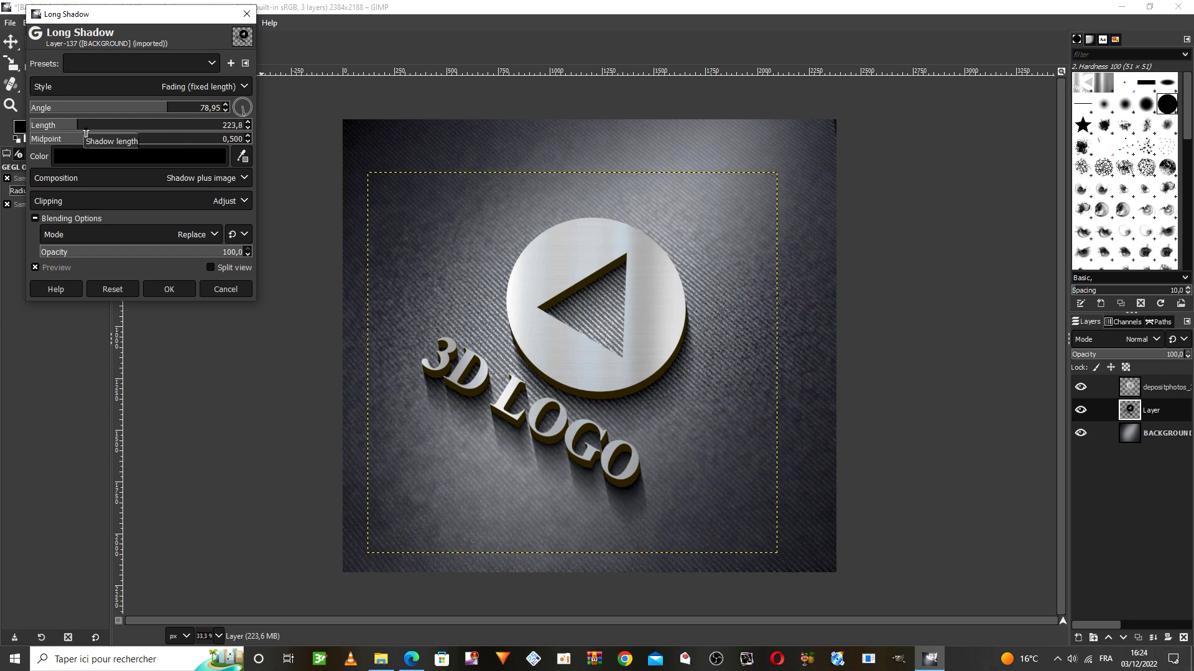
{"action": "left_click", "coordinate": [117, 139]}
{"action": "left_click_drag", "start_coordinate": [117, 140], "coordinate": [150, 148]}
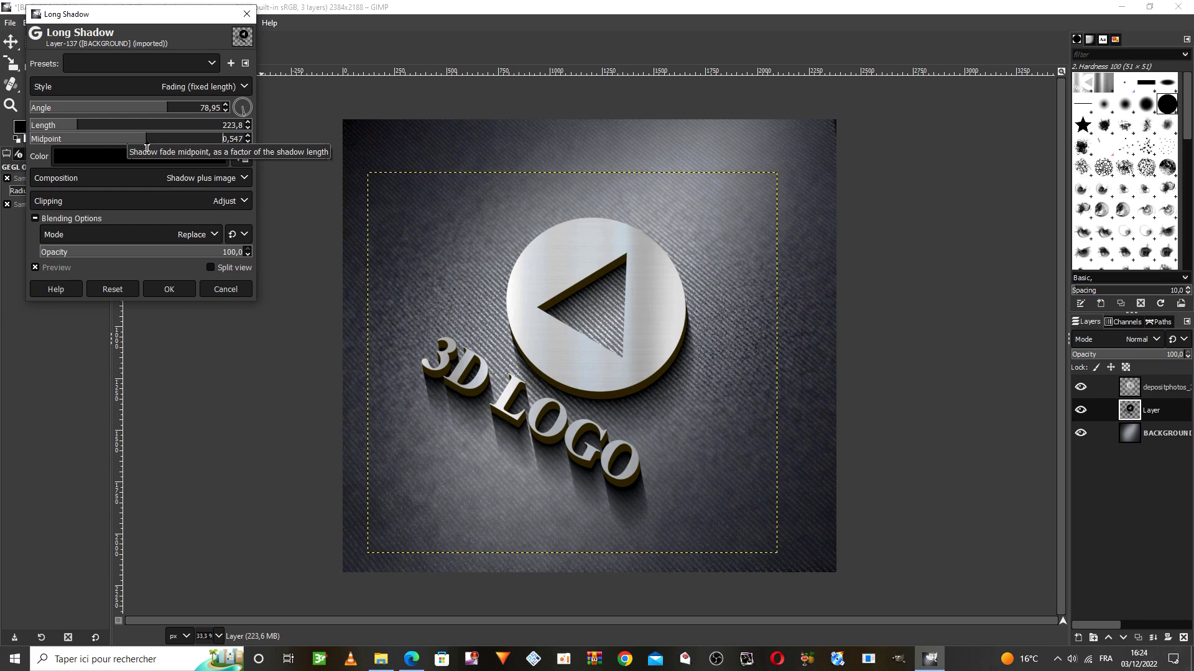
{"action": "left_click", "coordinate": [155, 287]}
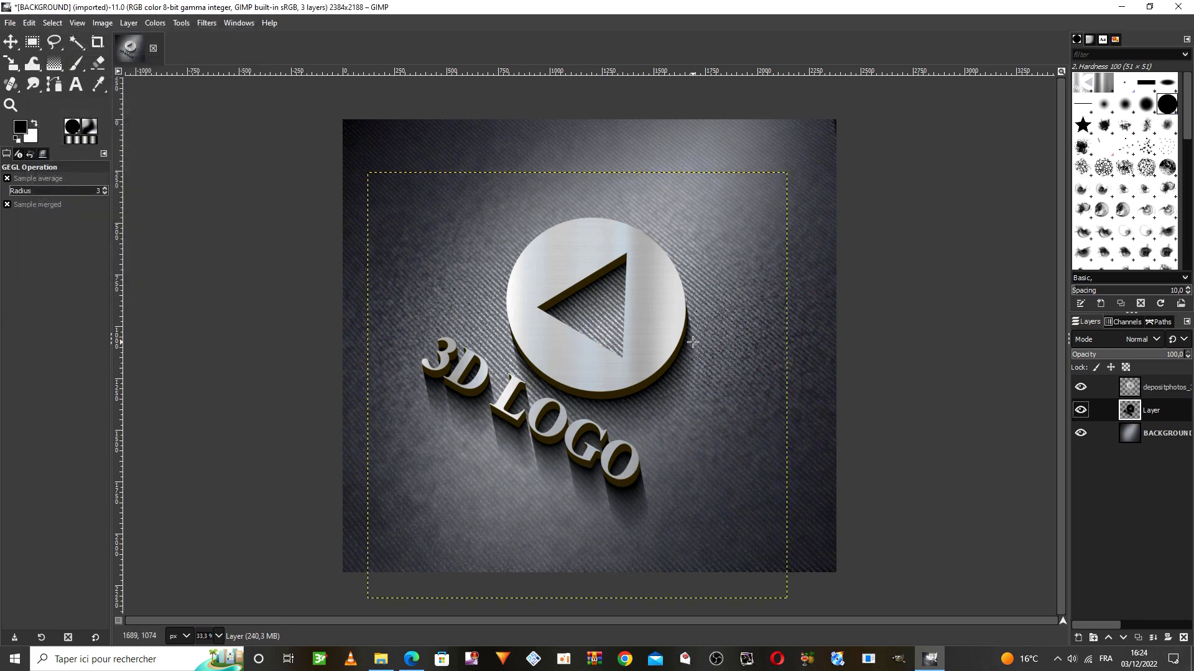
Step: Add an empty Layer #1 on top, zoom to 100 % and make white the foreground
{"action": "left_click", "coordinate": [1134, 387]}
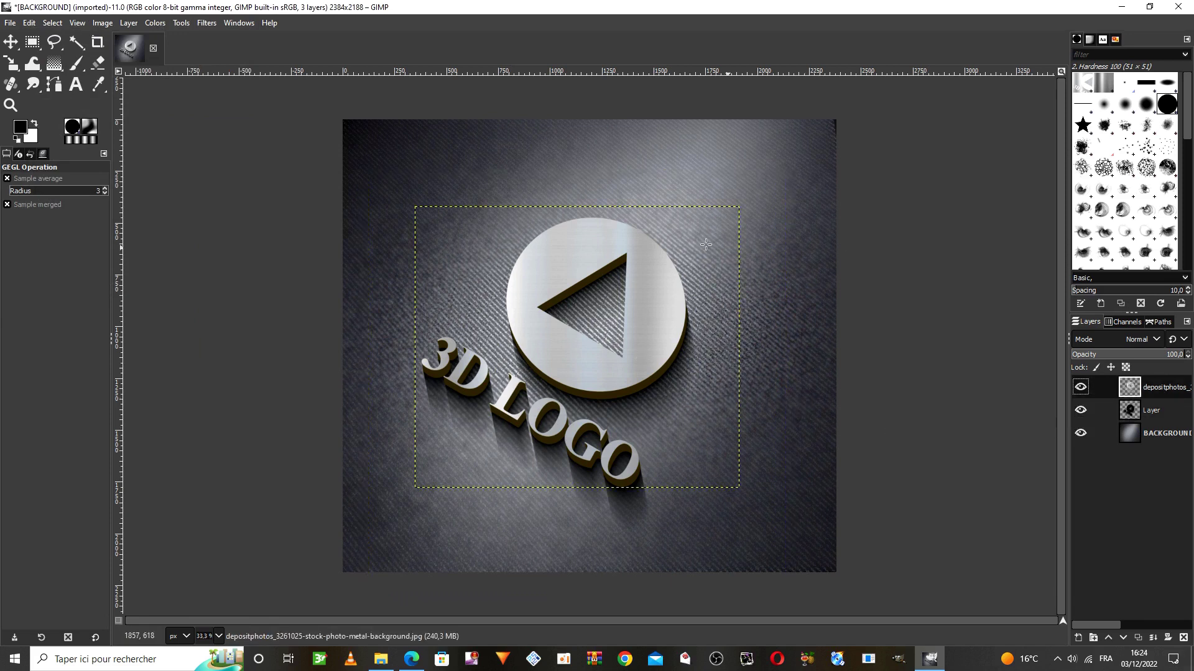
{"action": "left_click", "coordinate": [1078, 637]}
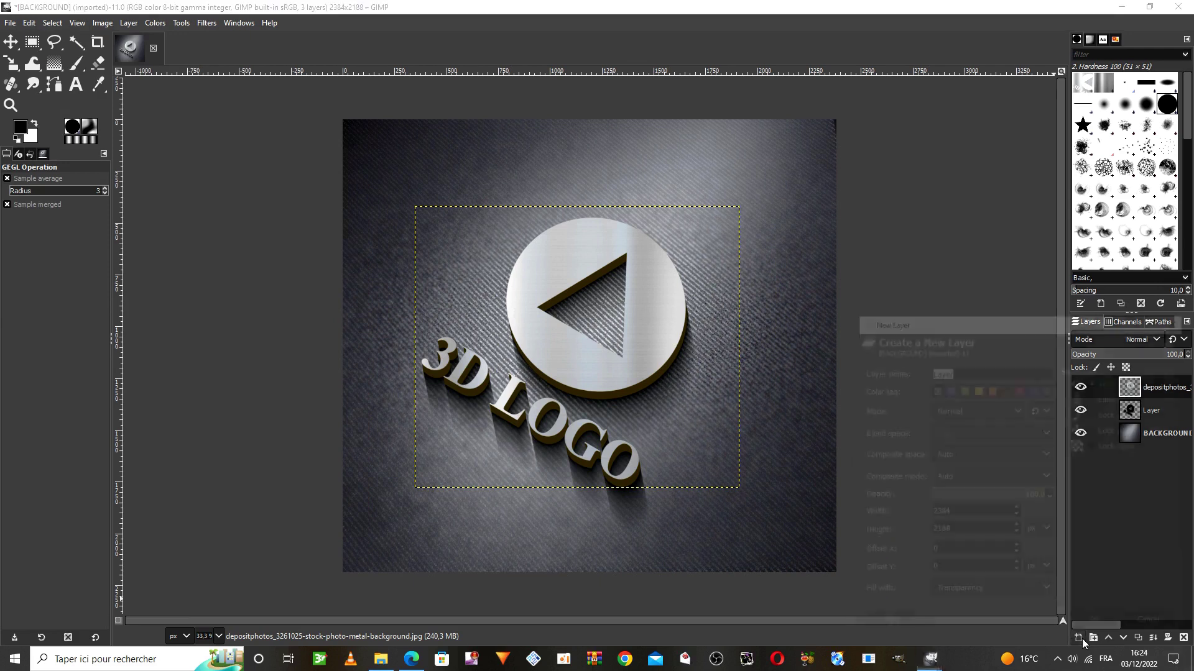
{"action": "left_click", "coordinate": [1097, 626]}
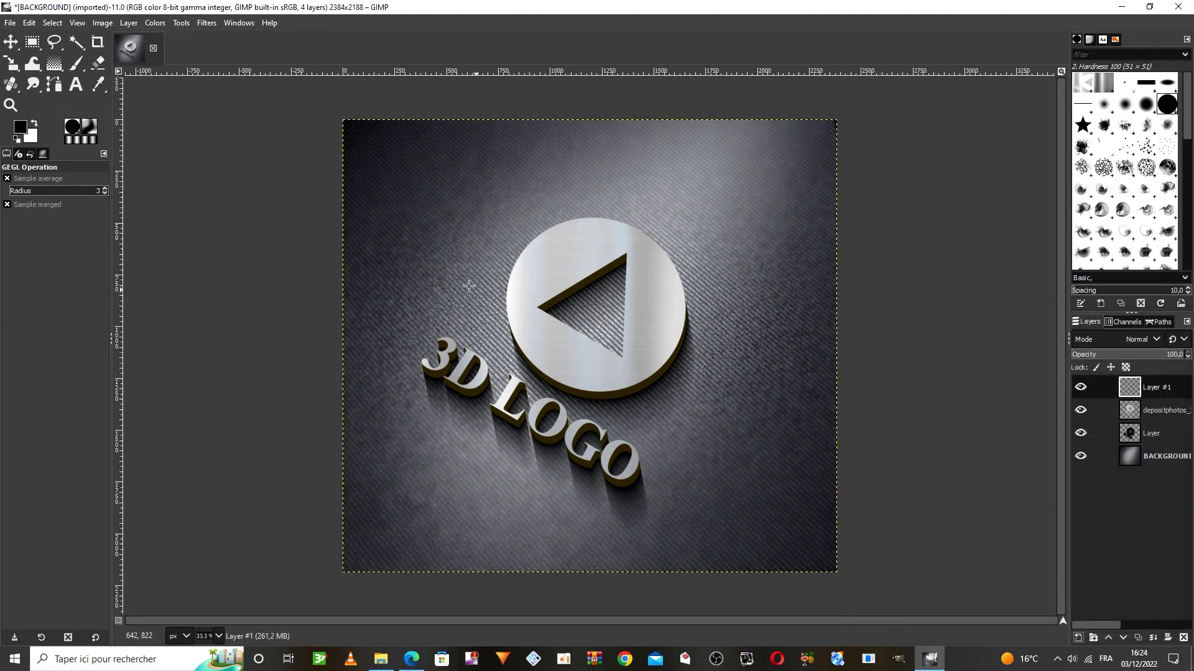
{"action": "left_click", "coordinate": [58, 88]}
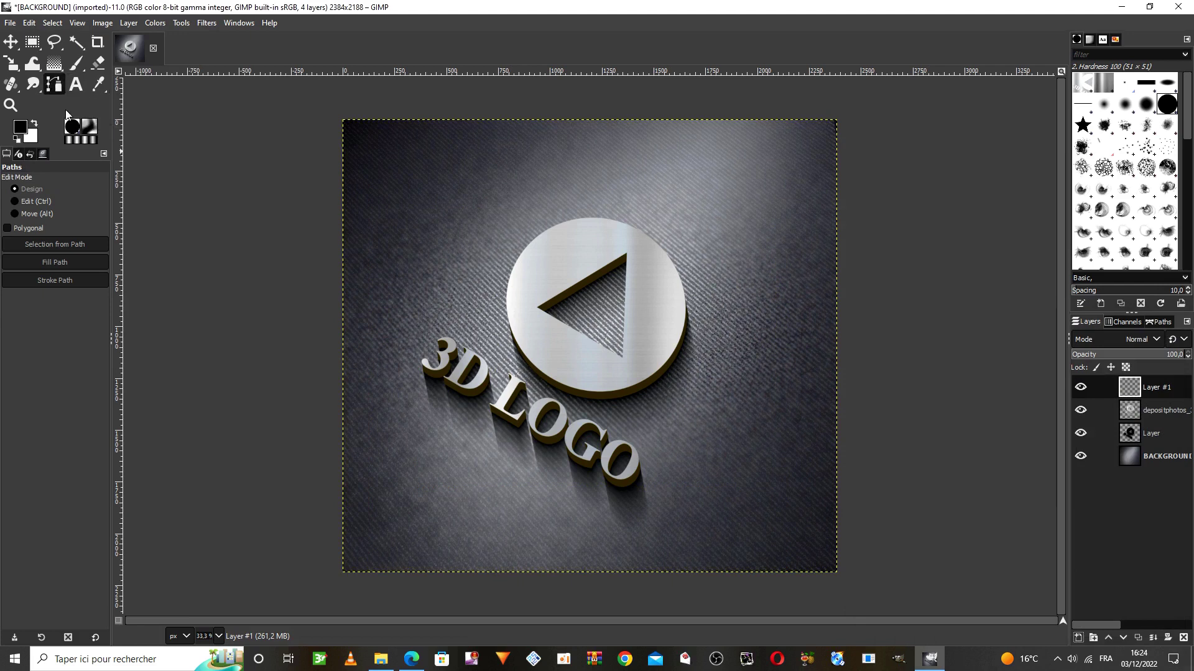
{"action": "left_click", "coordinate": [222, 636]}
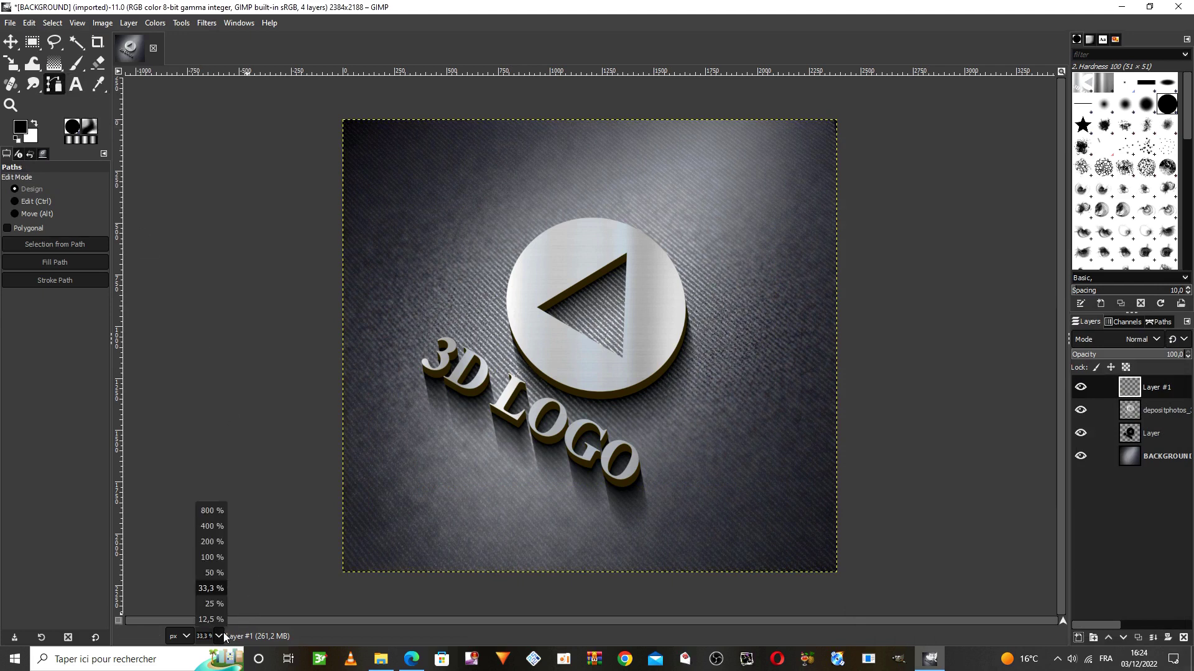
{"action": "left_click", "coordinate": [216, 557]}
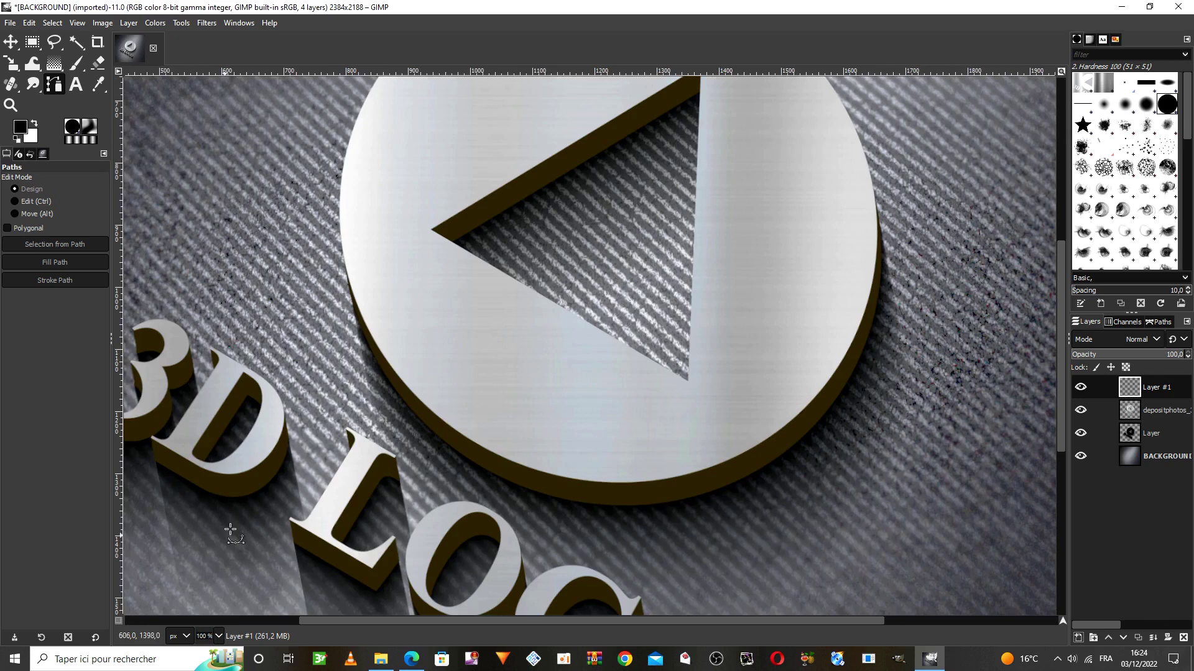
{"action": "scroll", "coordinate": [388, 584], "scroll_direction": "up", "scroll_amount": 3}
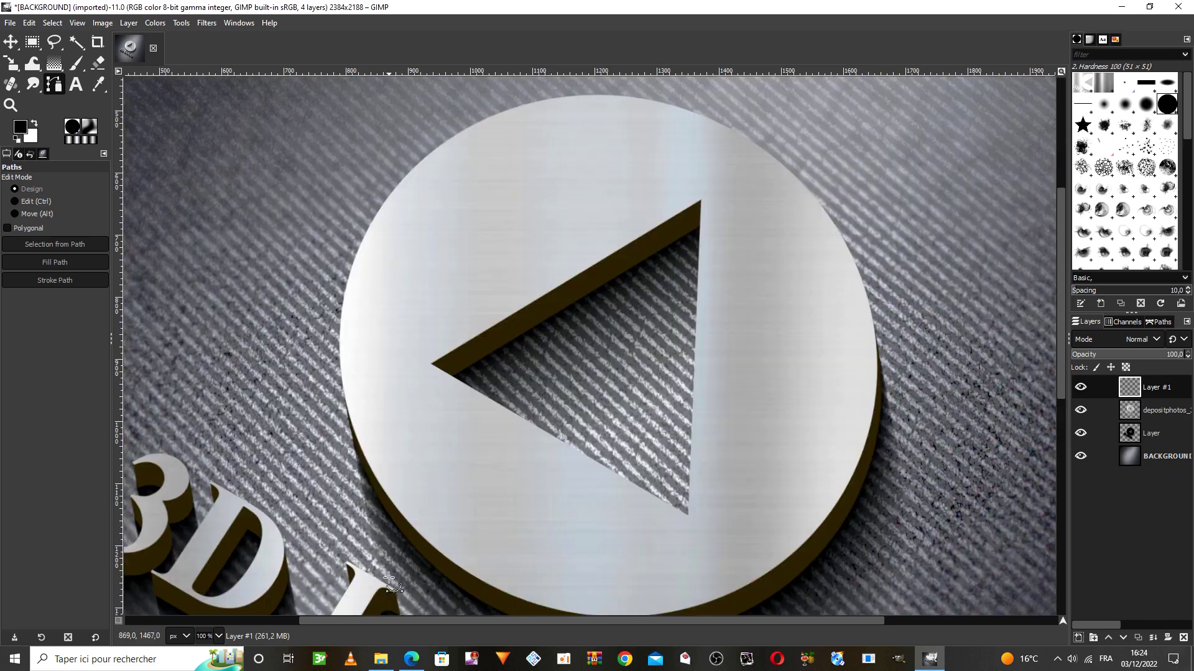
{"action": "left_click", "coordinate": [36, 127]}
Step: Draw a closed three-anchor path along the triangle cutout's tips
{"action": "left_click", "coordinate": [700, 200]}
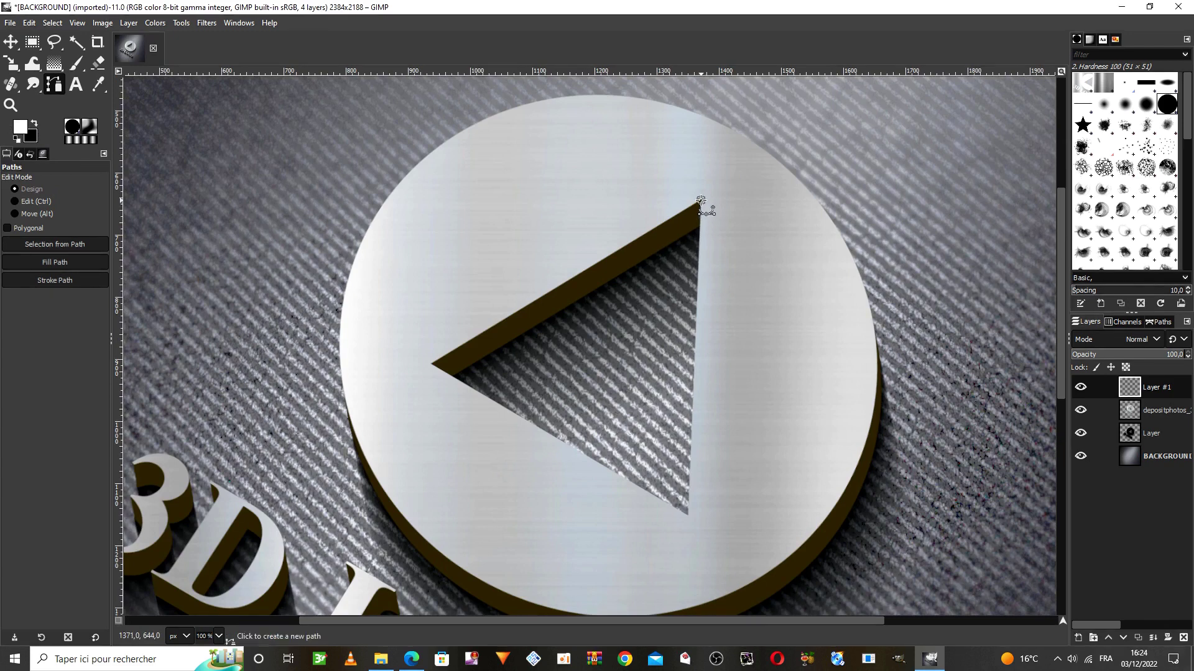
{"action": "left_click", "coordinate": [431, 362]}
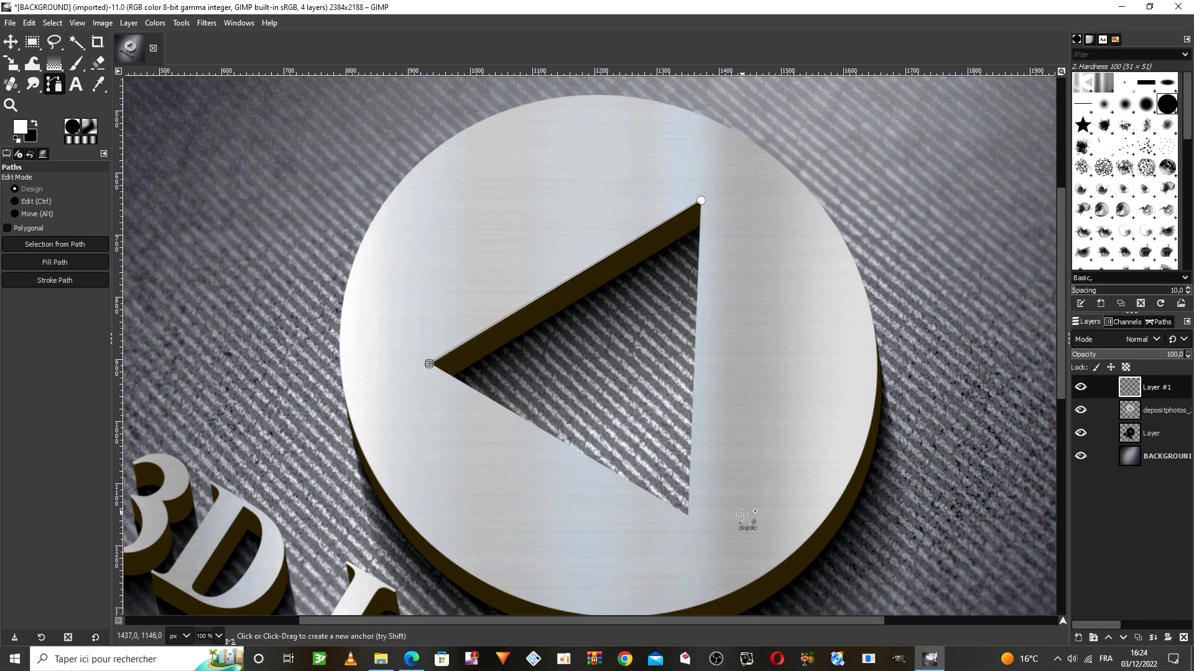
{"action": "left_click", "coordinate": [689, 517]}
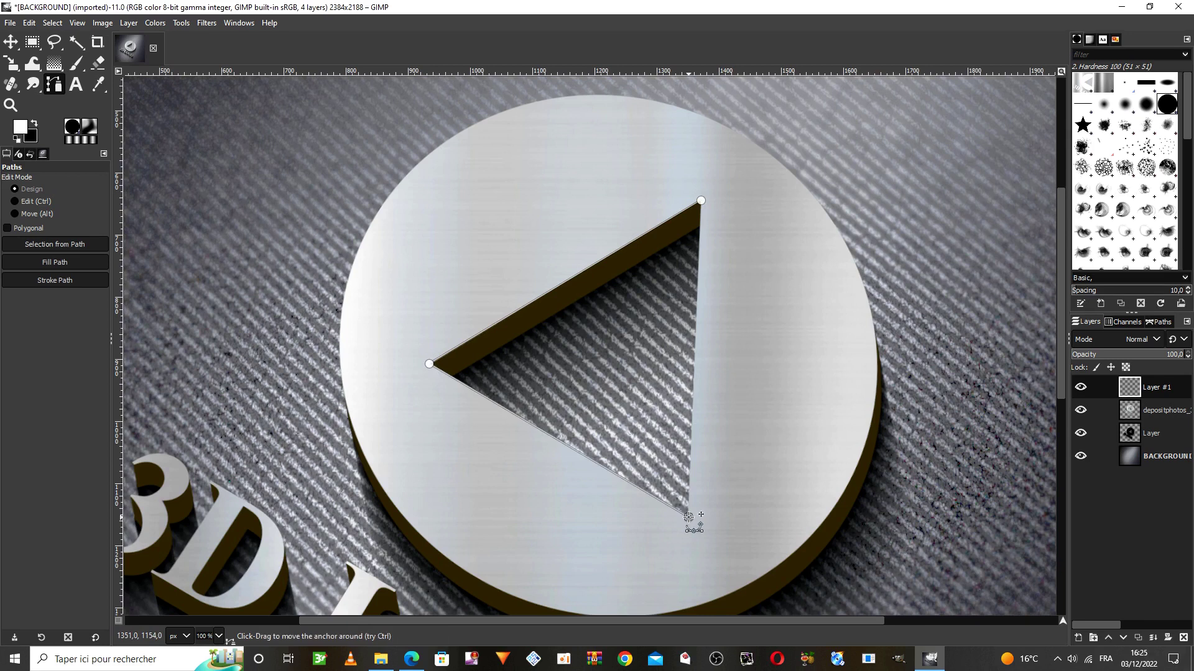
{"action": "left_click", "coordinate": [704, 217], "text": "ctrl"}
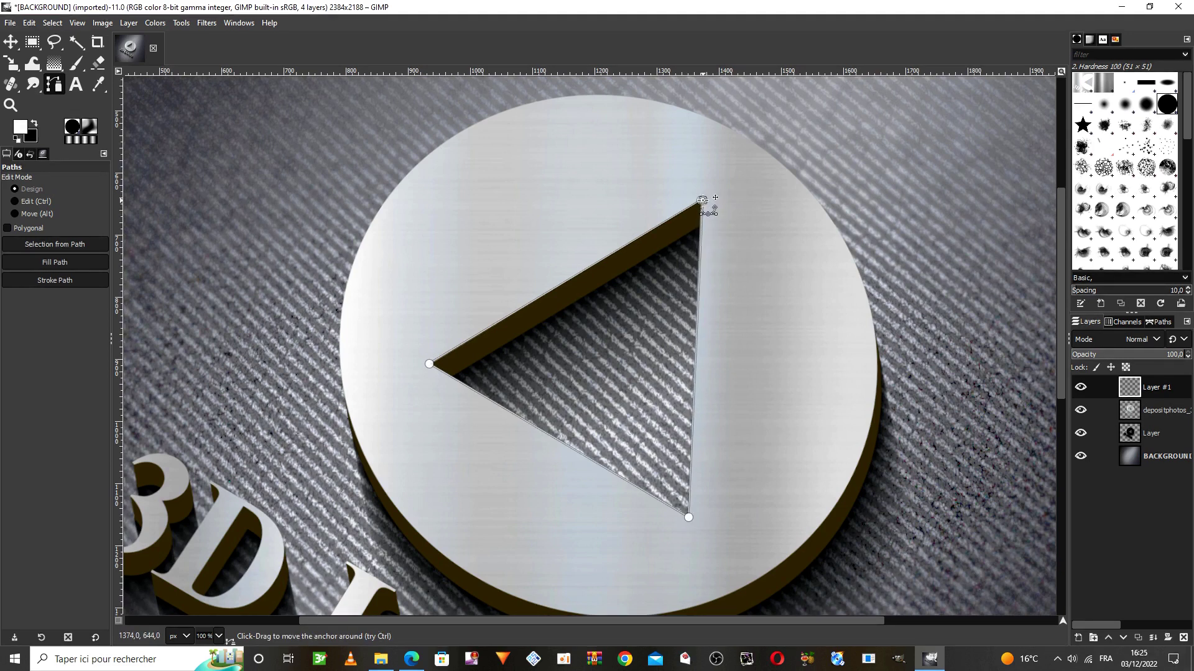
{"action": "left_click_drag", "start_coordinate": [701, 199], "coordinate": [701, 199]}
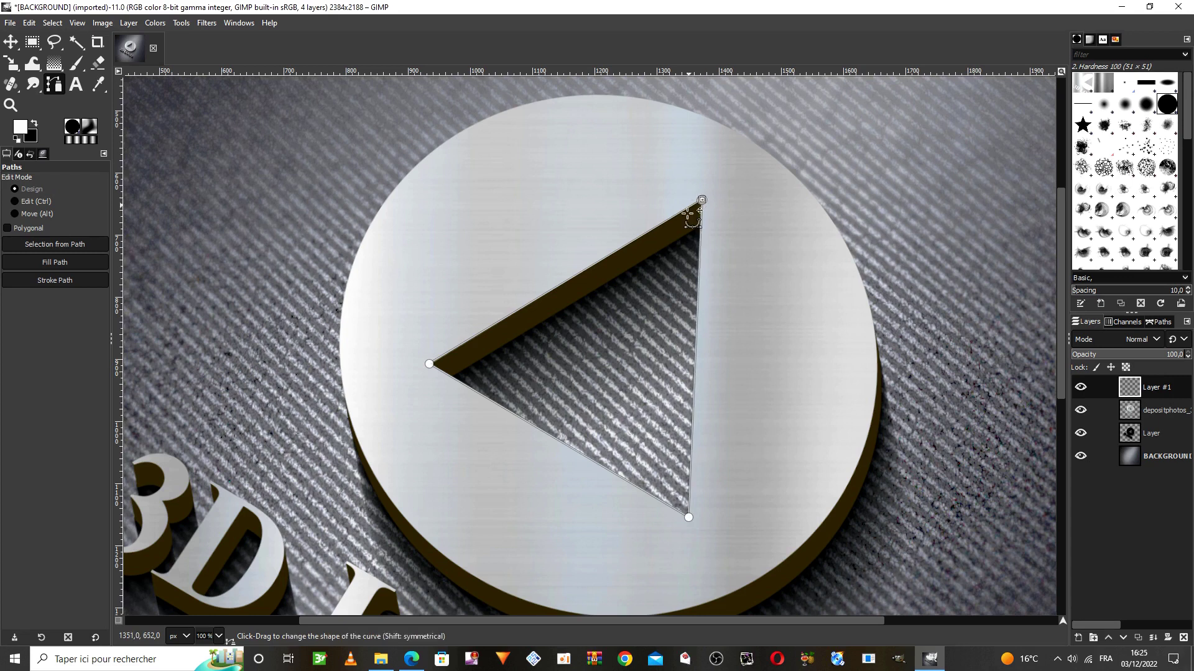
Step: Stroke the triangle path with a solid white line on Layer #1 and compare it by toggling the layer
{"action": "left_click", "coordinate": [55, 280]}
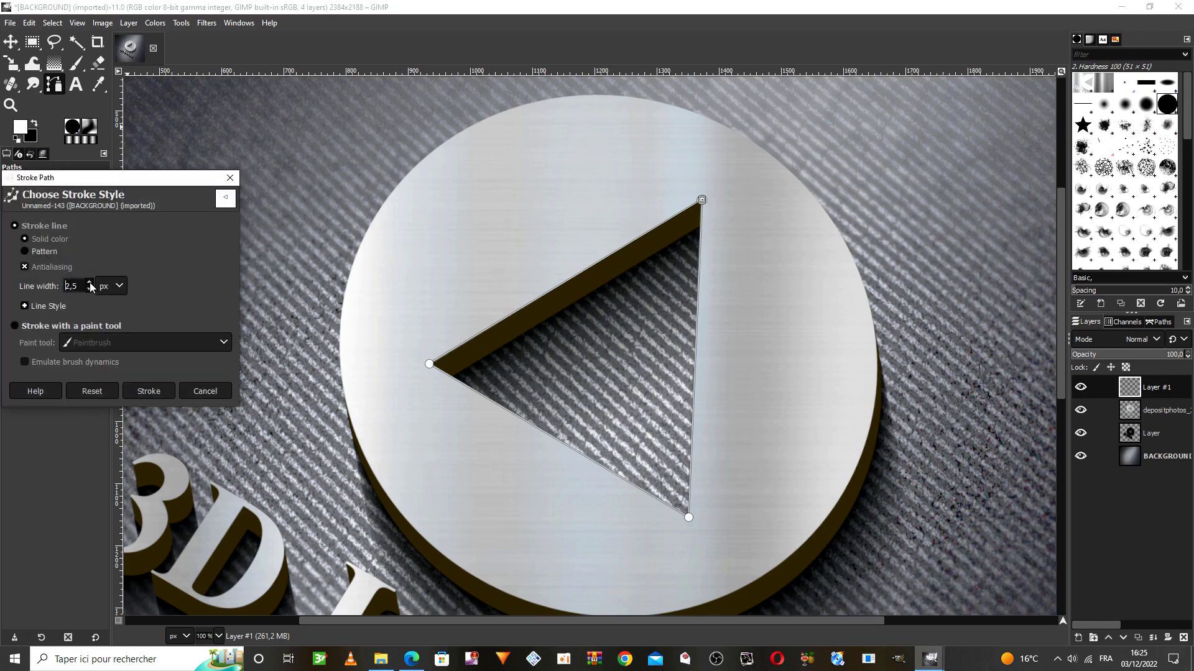
{"action": "left_click", "coordinate": [145, 391]}
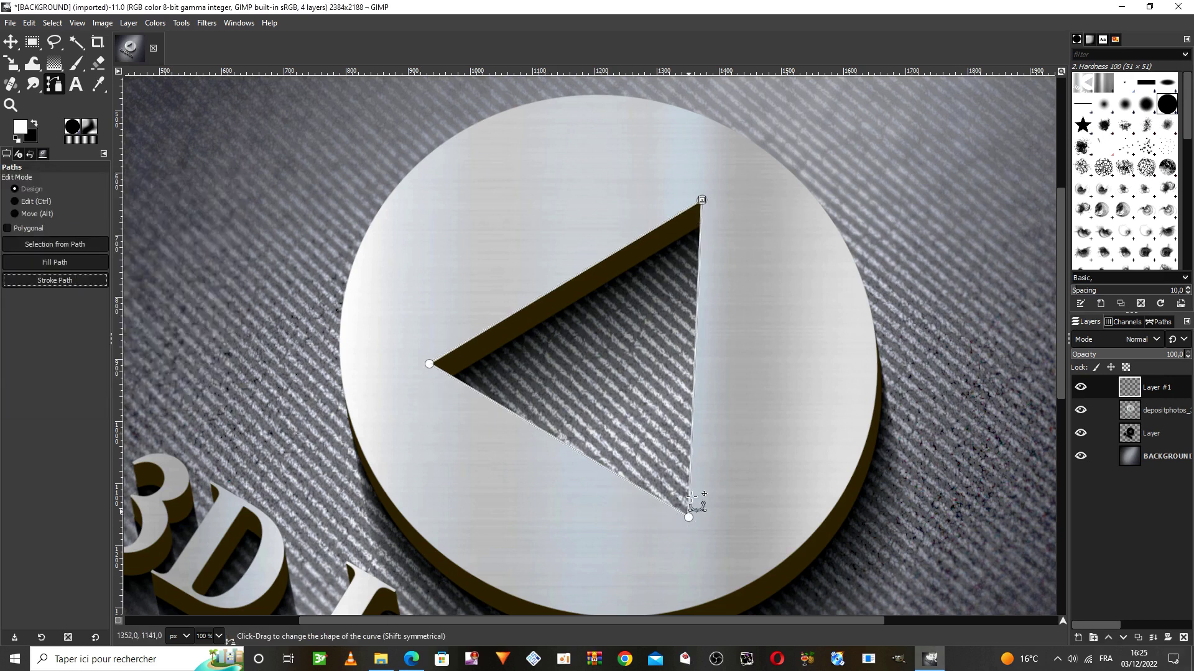
{"action": "left_click", "coordinate": [11, 41]}
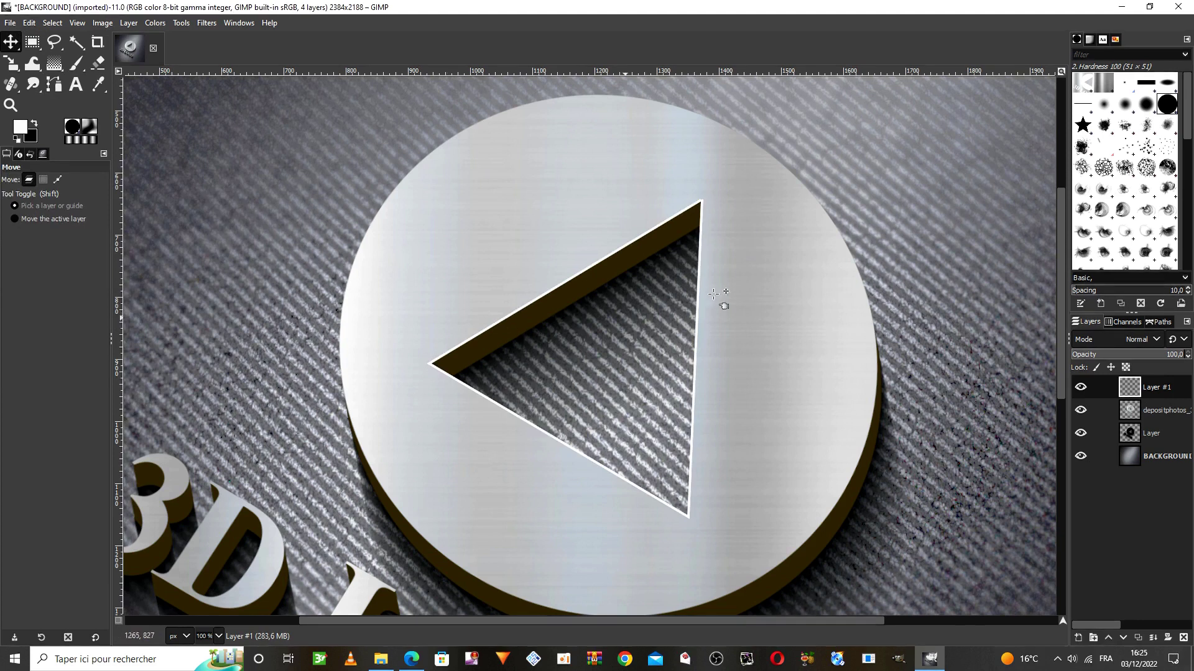
{"action": "left_click", "coordinate": [1080, 387]}
{"action": "left_click", "coordinate": [1080, 387]}
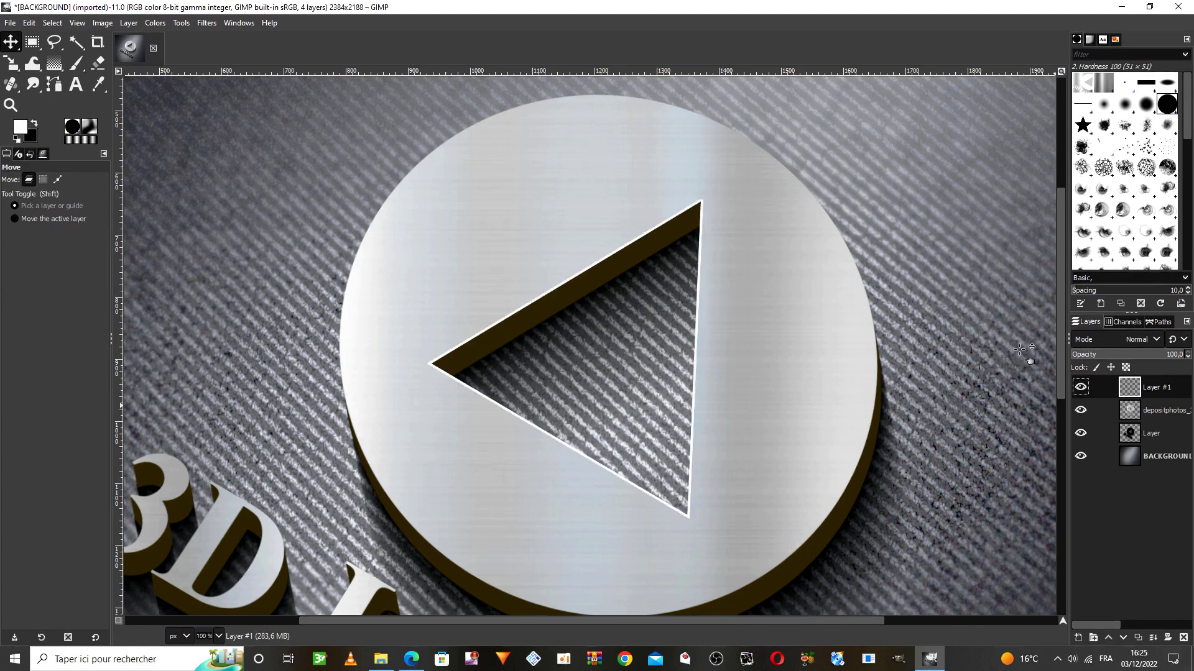
Step: Apply a Gaussian Blur of size 1,50 to the white triangle outline
{"action": "left_click", "coordinate": [206, 23]}
{"action": "mouse_move", "coordinate": [243, 115]}
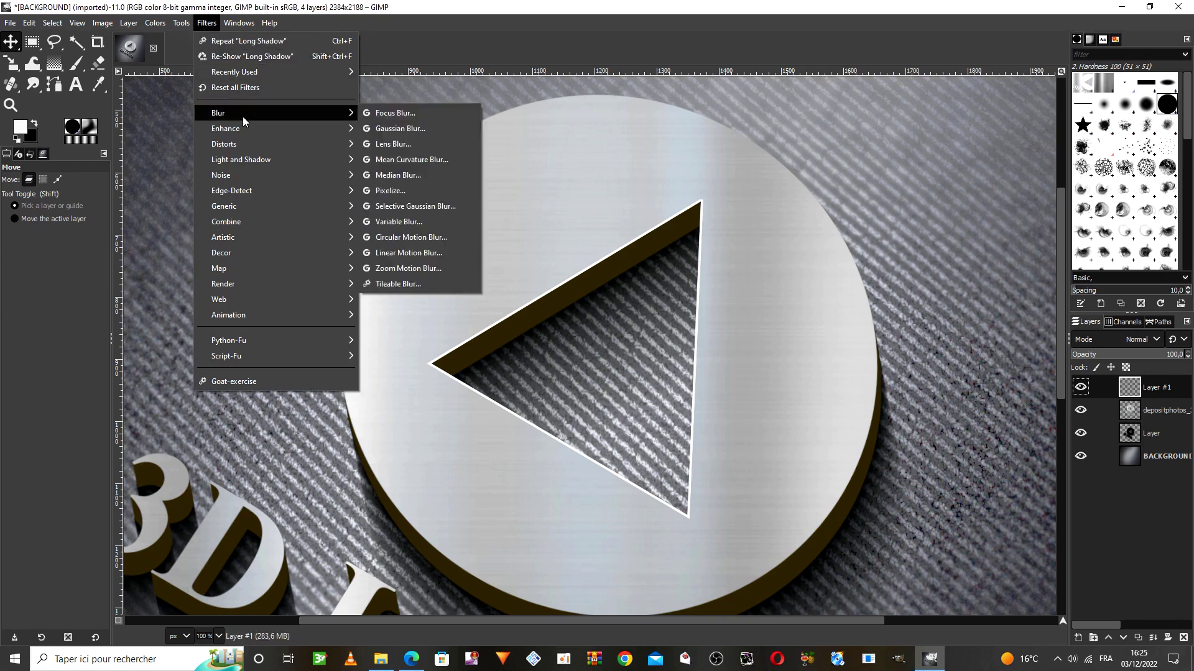
{"action": "left_click", "coordinate": [428, 130]}
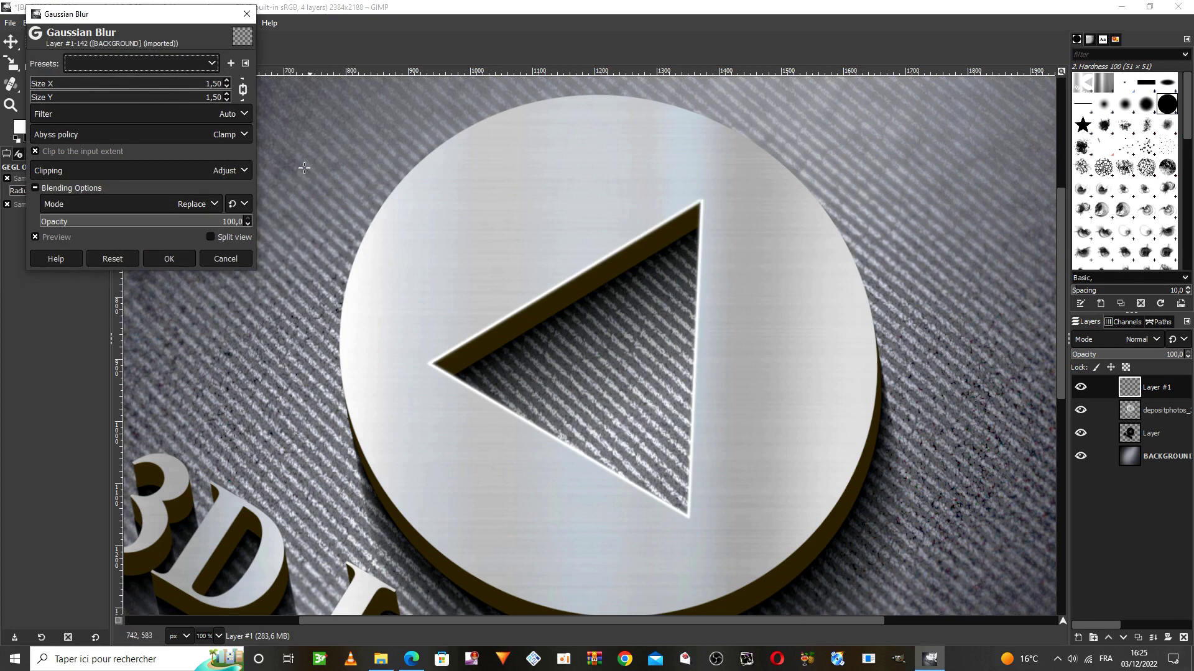
{"action": "left_click", "coordinate": [168, 259]}
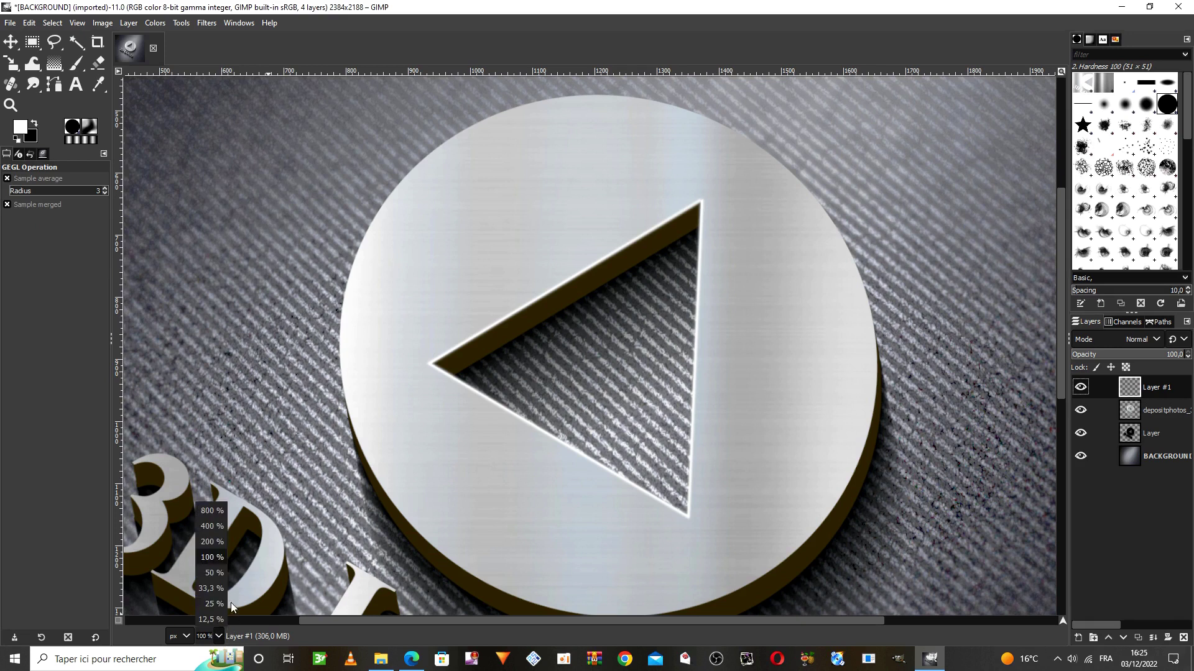
Step: Zoom to 33,3 % and toggle Layer #1 and the depositphotos layer to compare the glow
{"action": "left_click", "coordinate": [222, 591]}
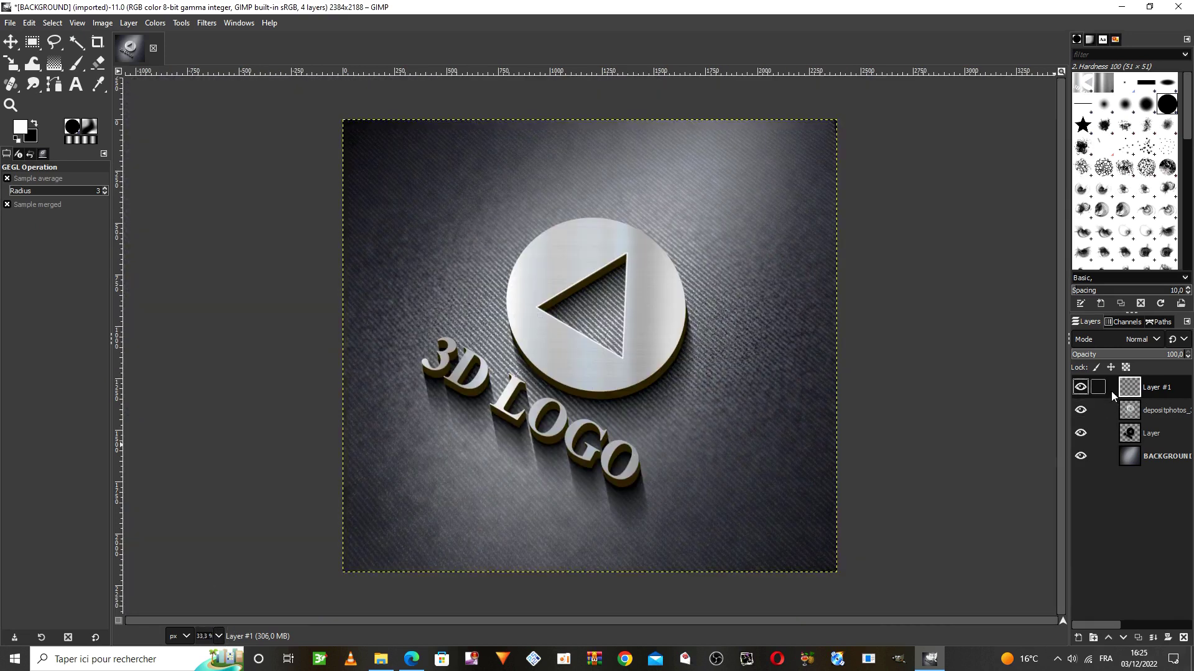
{"action": "left_click", "coordinate": [1081, 387]}
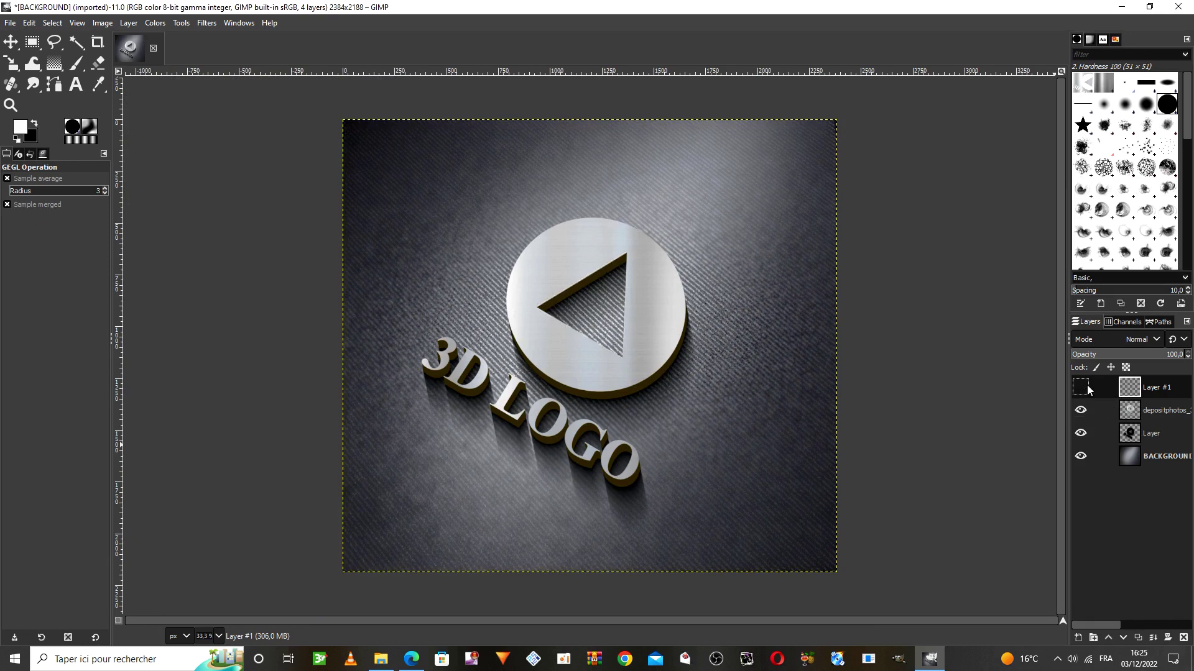
{"action": "left_click", "coordinate": [1080, 387]}
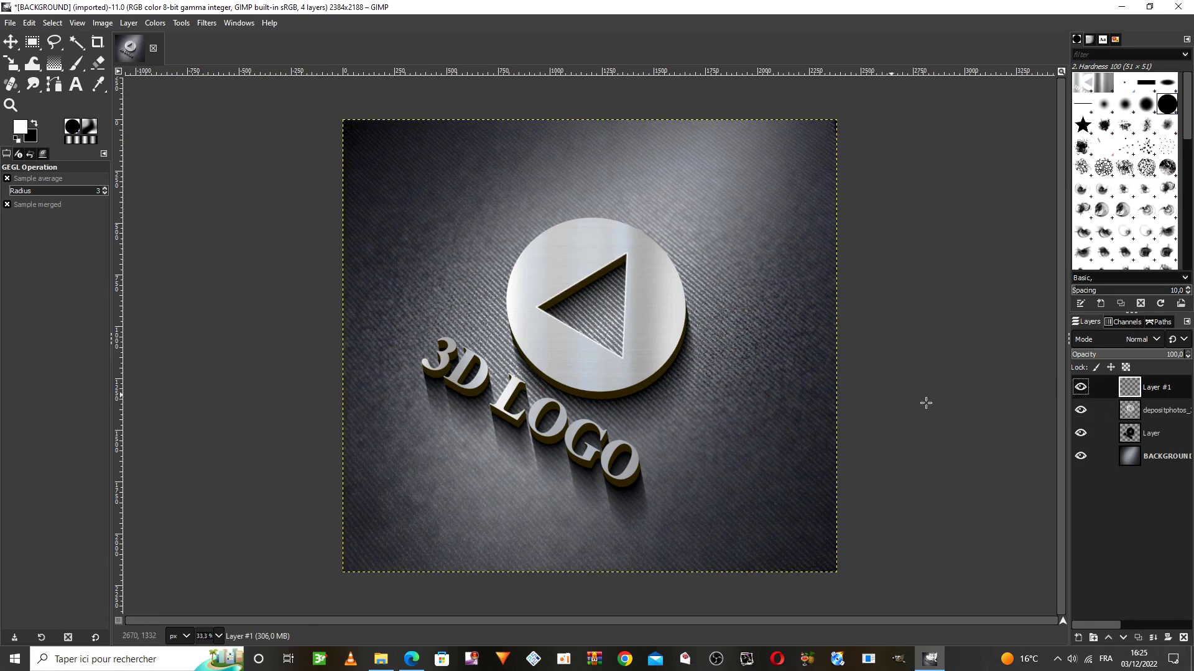
{"action": "left_click", "coordinate": [1093, 415]}
{"action": "left_click", "coordinate": [1081, 410]}
{"action": "left_click", "coordinate": [1081, 410]}
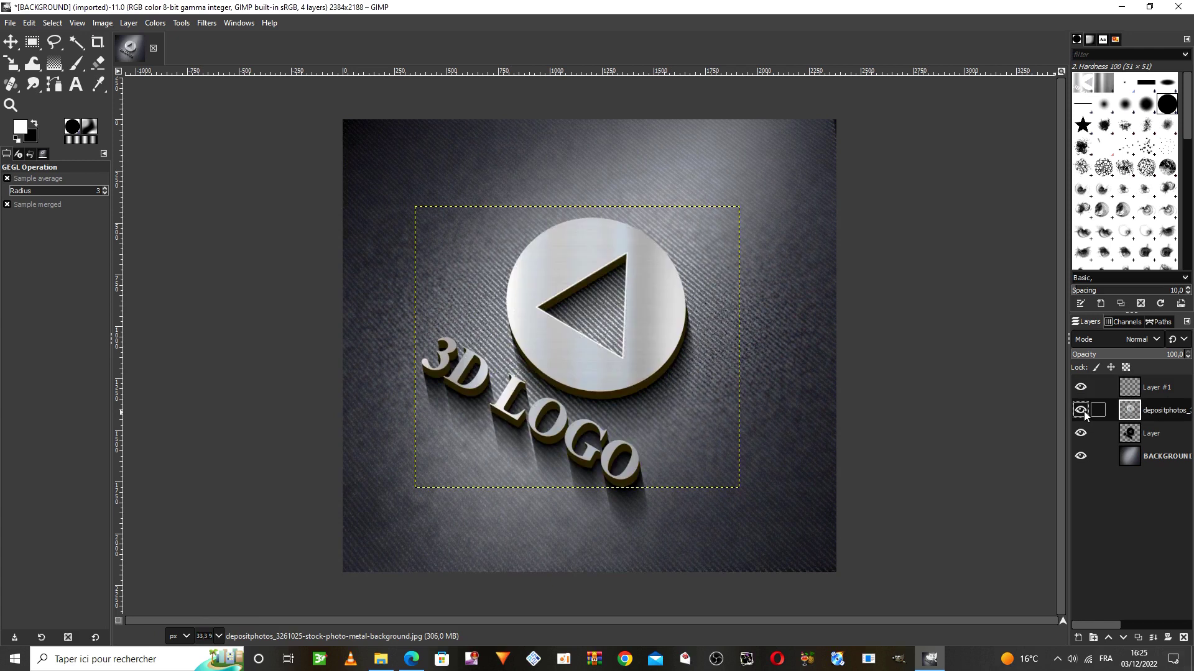